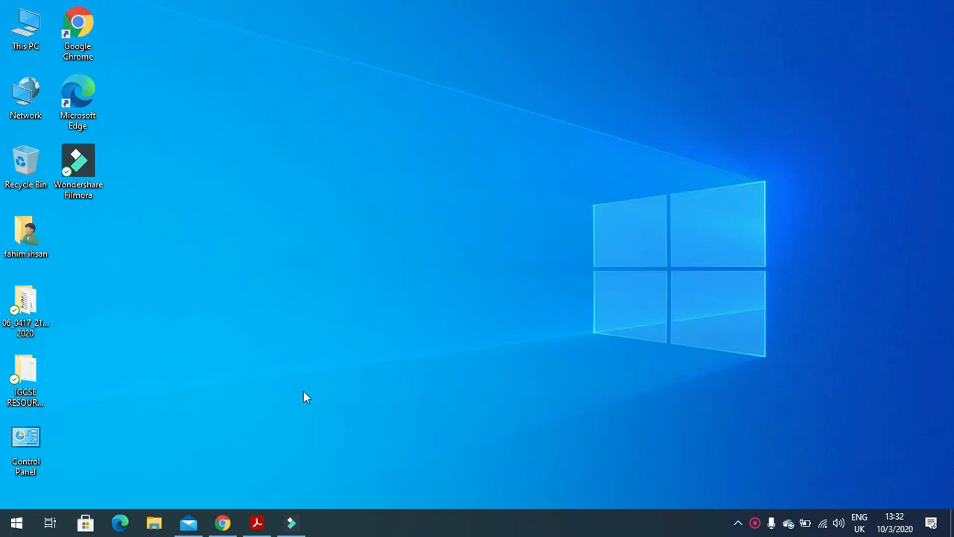
Step: Read the exam paper's title and the Task 1 instructions in the PDF
click(257, 523)
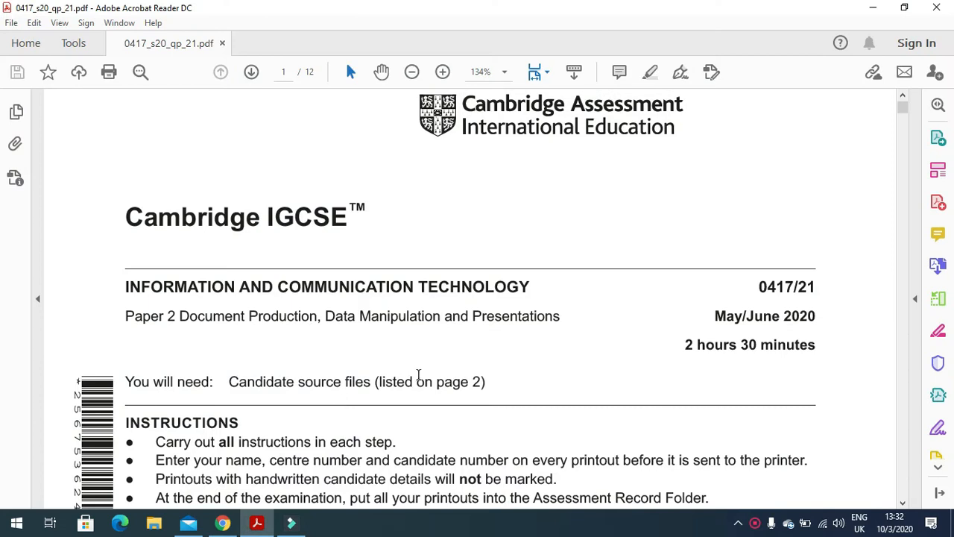
scroll(418, 375, down, 2)
scroll(418, 375, down, 1)
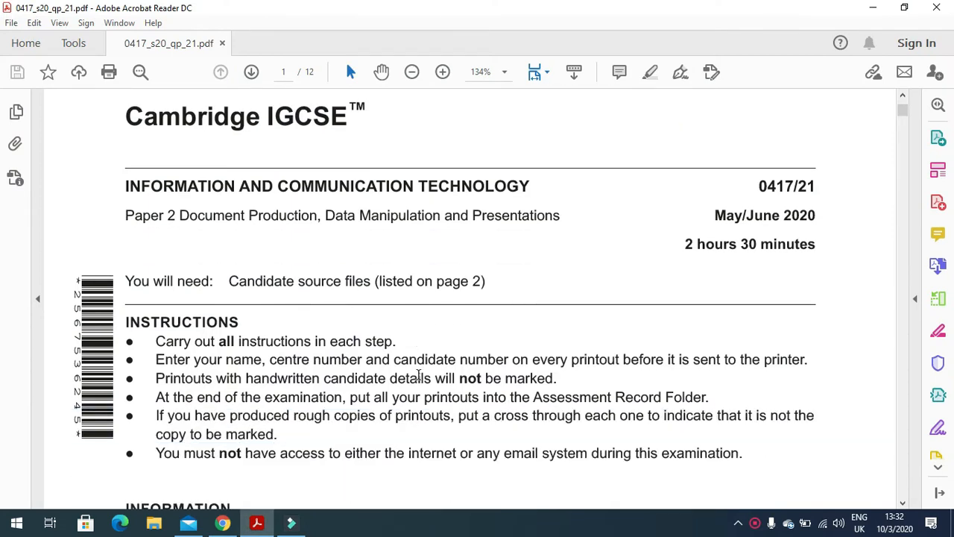
drag(183, 219, 487, 229)
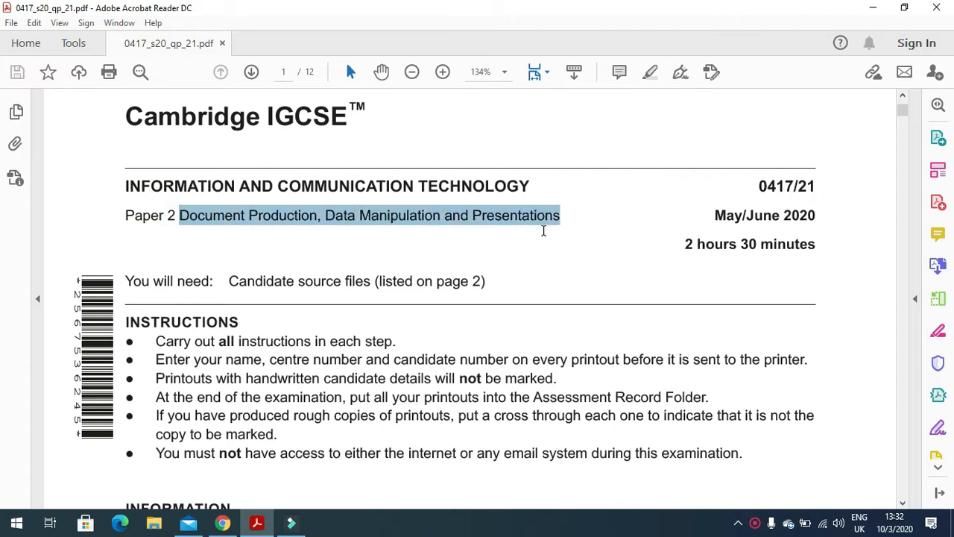
scroll(384, 296, down, 15)
scroll(390, 311, down, 20)
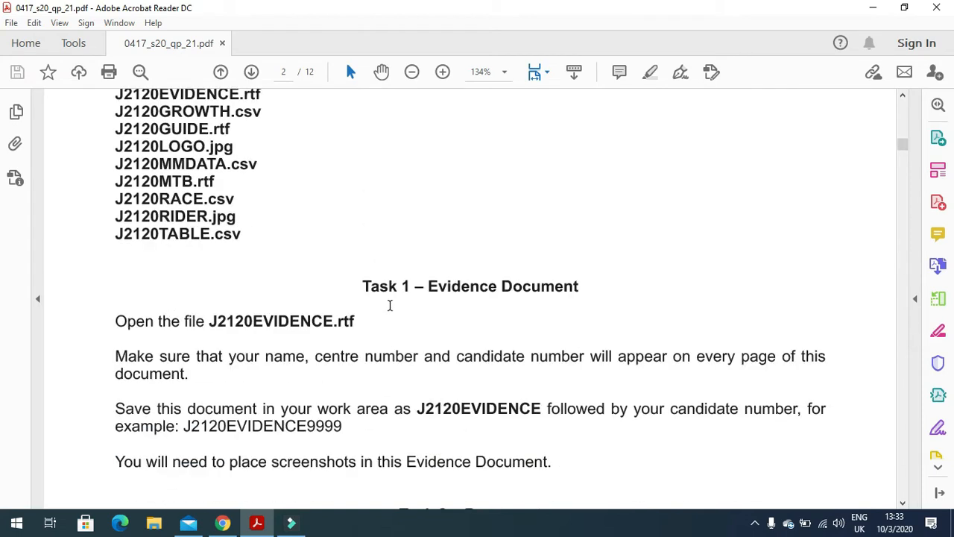
scroll(383, 298, down, 3)
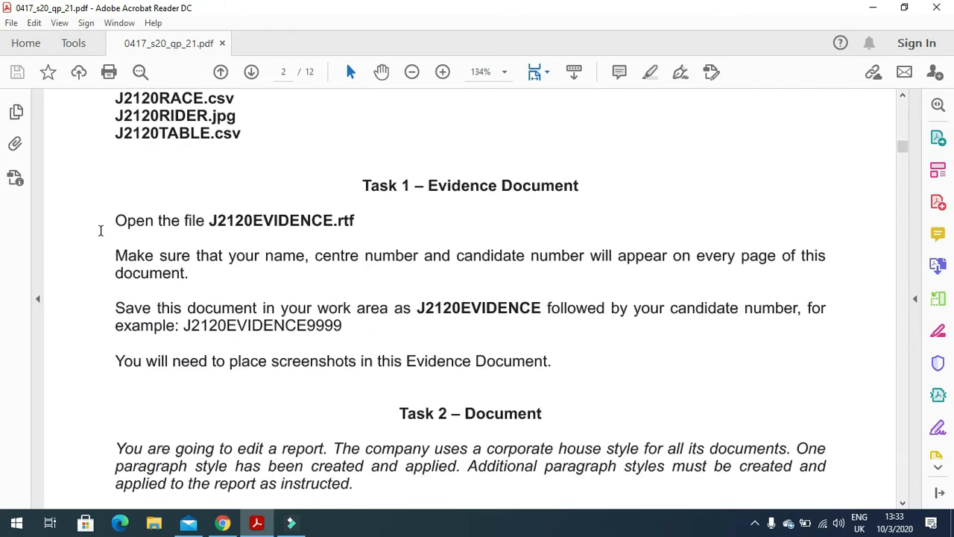
drag(112, 221, 384, 231)
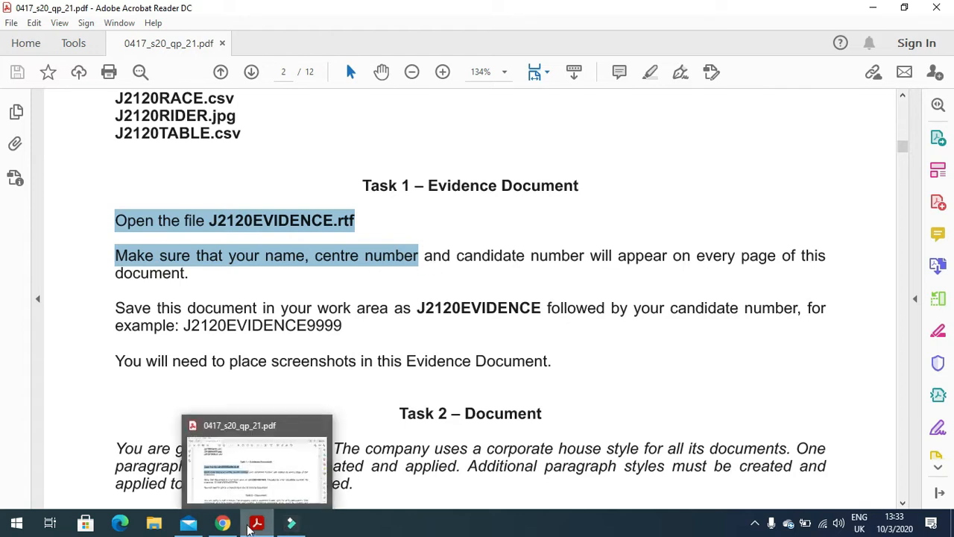
Step: Open J2120EVIDENCE.rtf from the 06_0417_21_June 2020 folder on the desktop
click(255, 525)
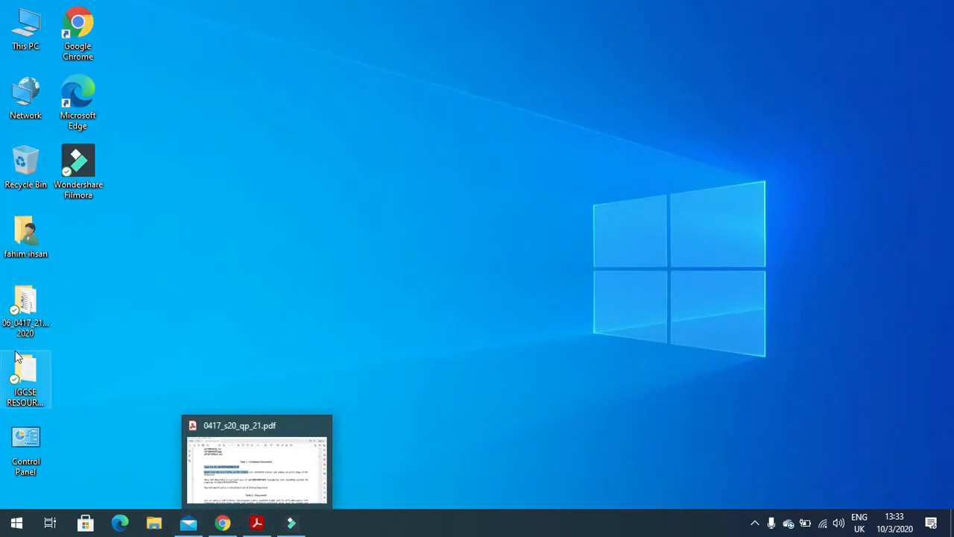
double_click(29, 312)
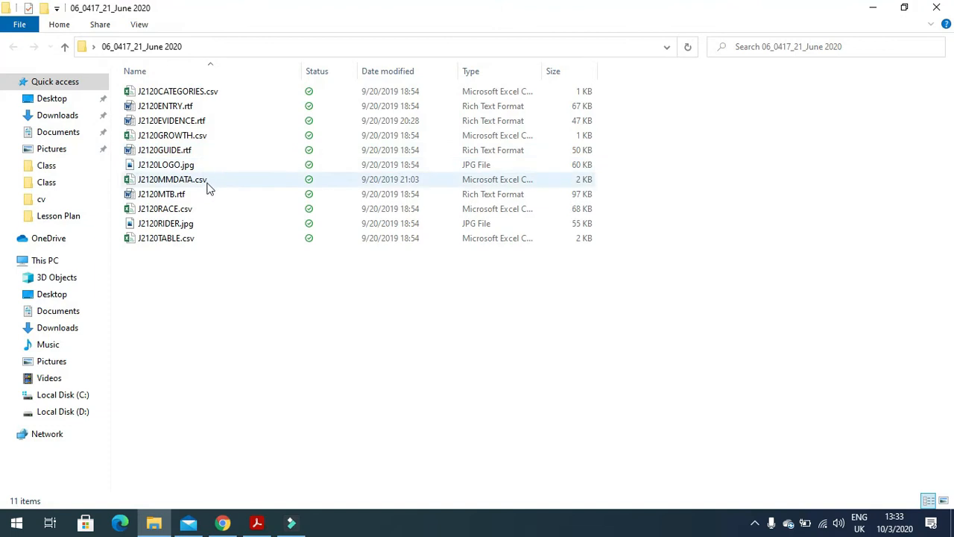
double_click(198, 121)
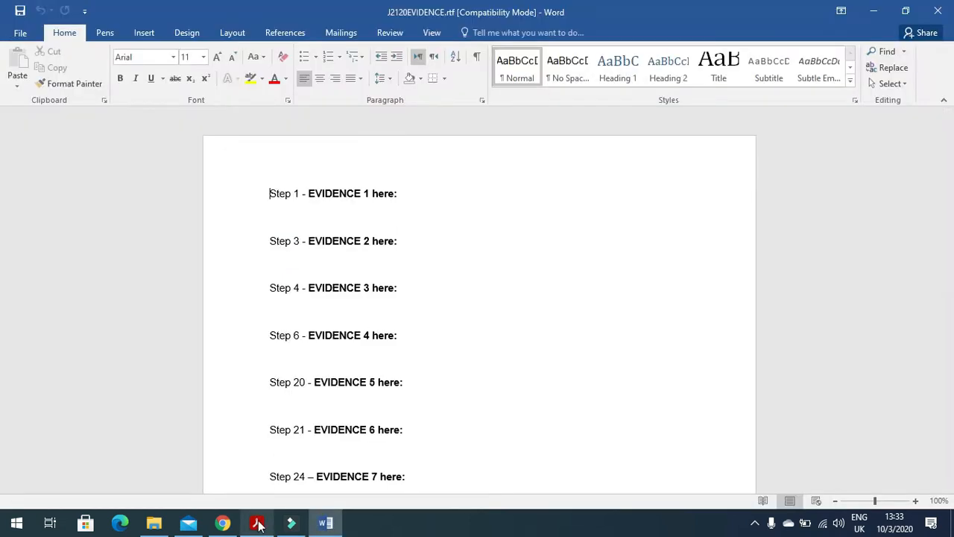
Step: Add a Blank (Three Columns) header with the candidate's name, centre number and candidate number
click(144, 33)
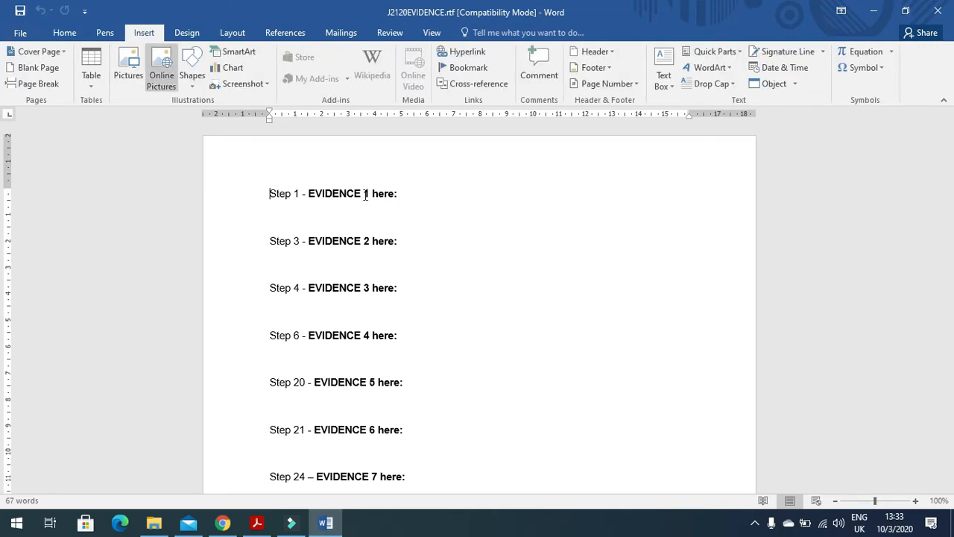
click(611, 52)
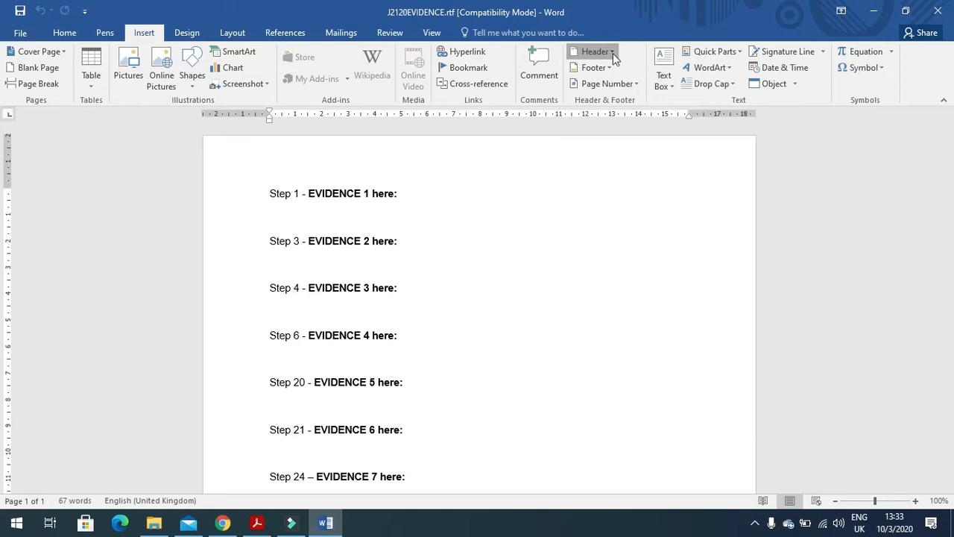
click(616, 191)
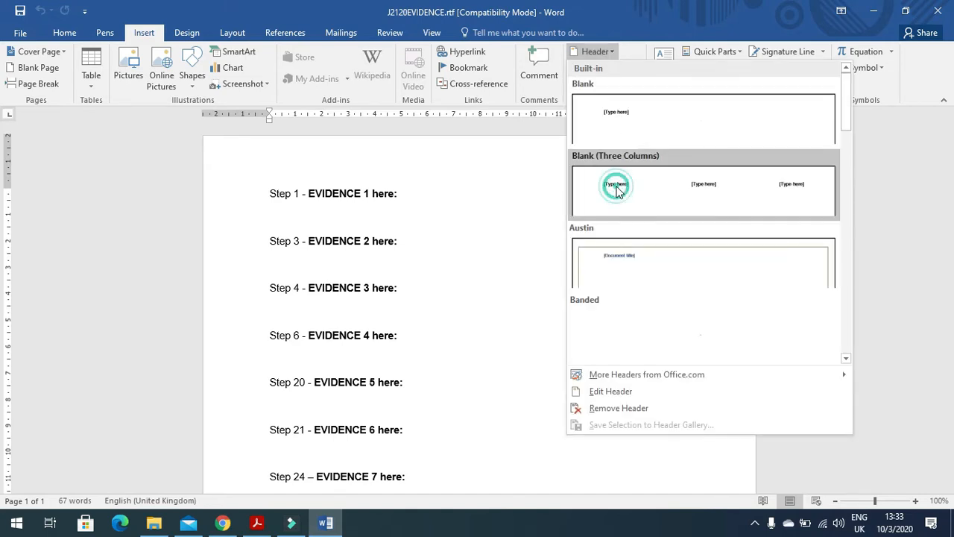
click(279, 174)
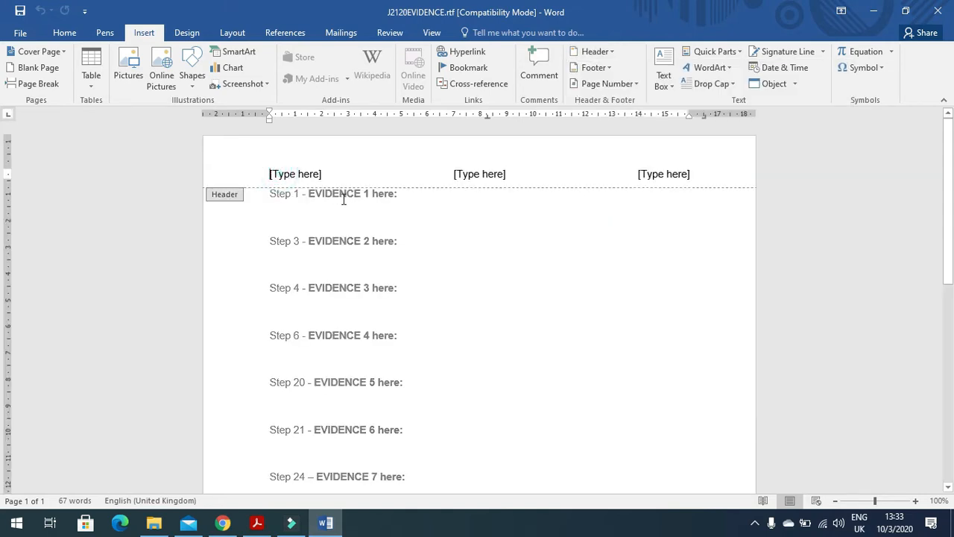
text(Fahim)
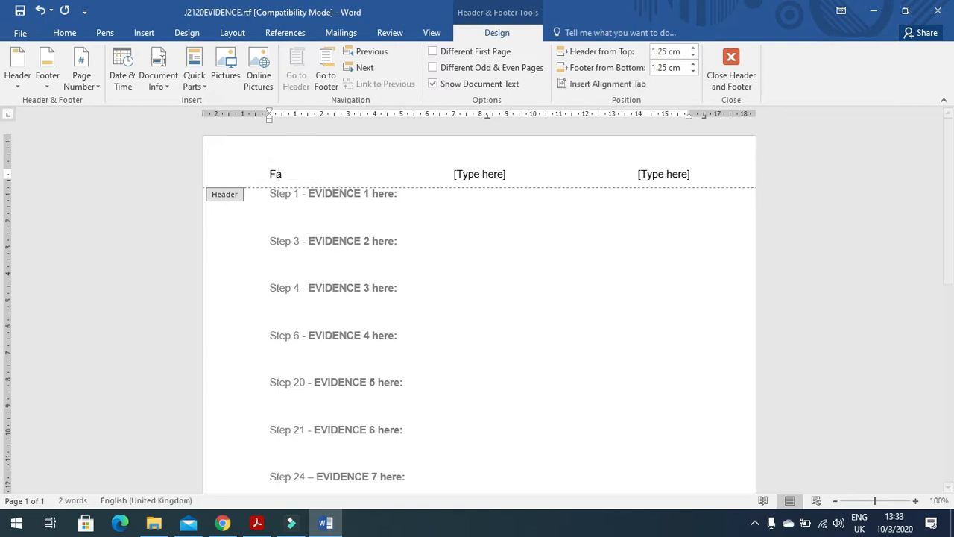
click(489, 177)
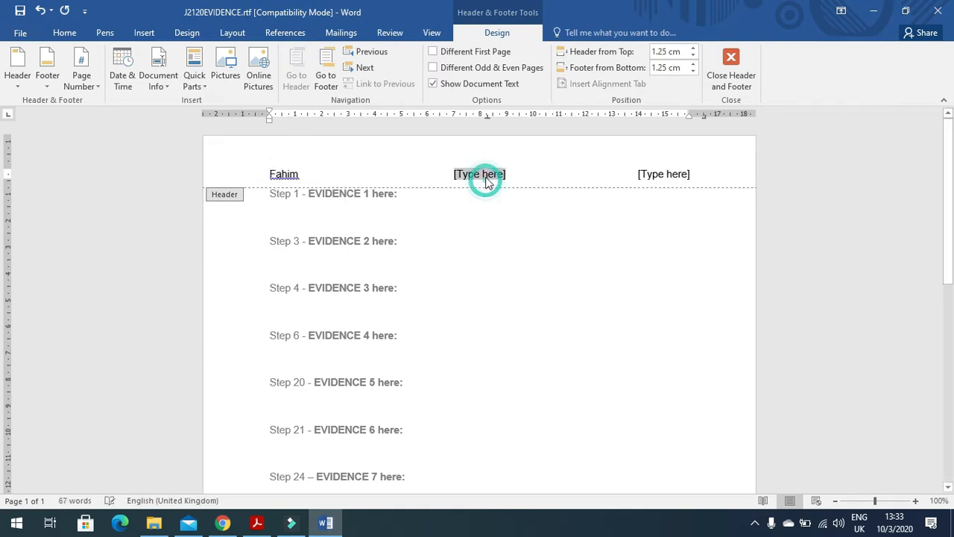
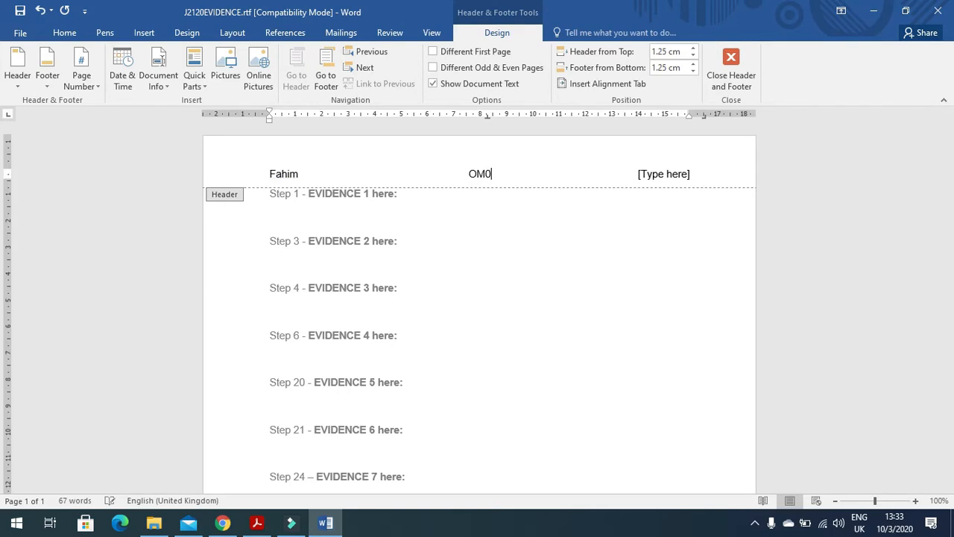
click(653, 178)
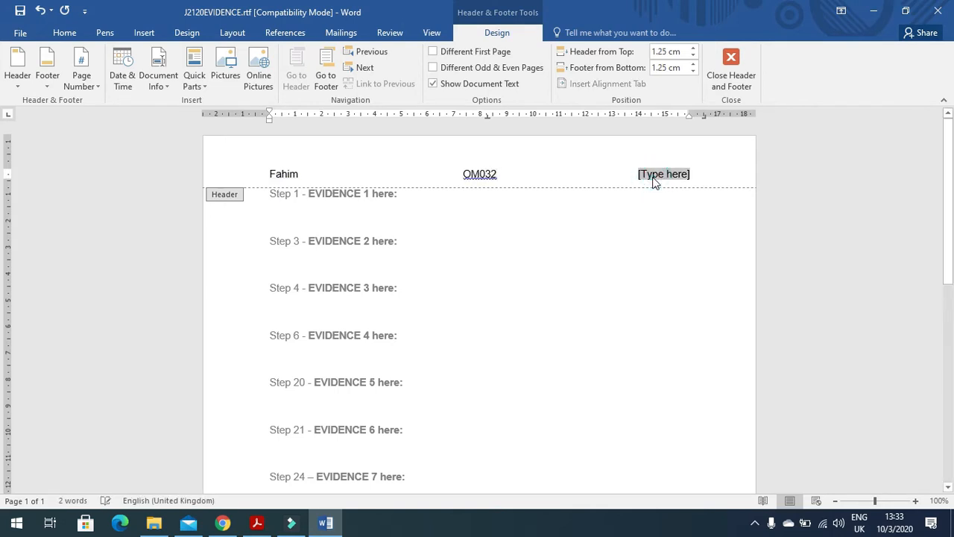
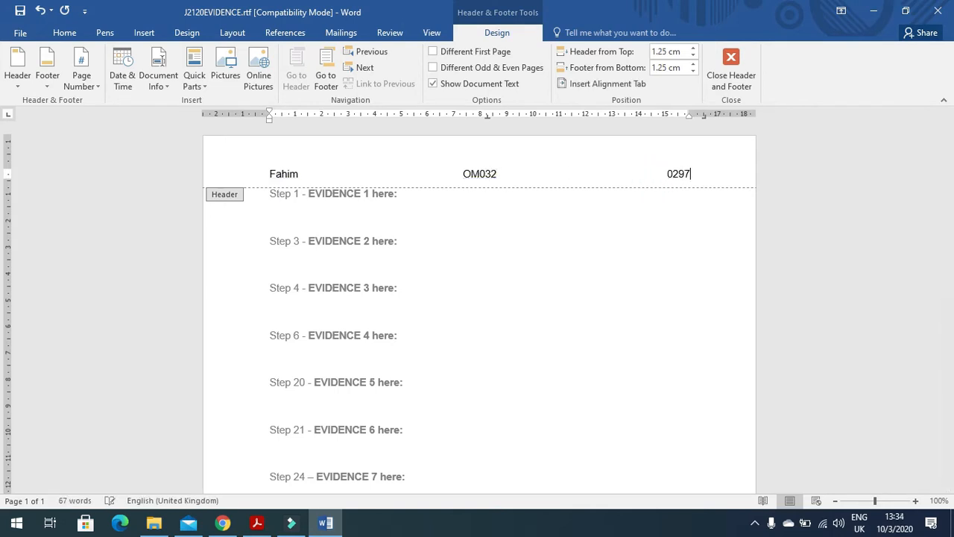
click(730, 72)
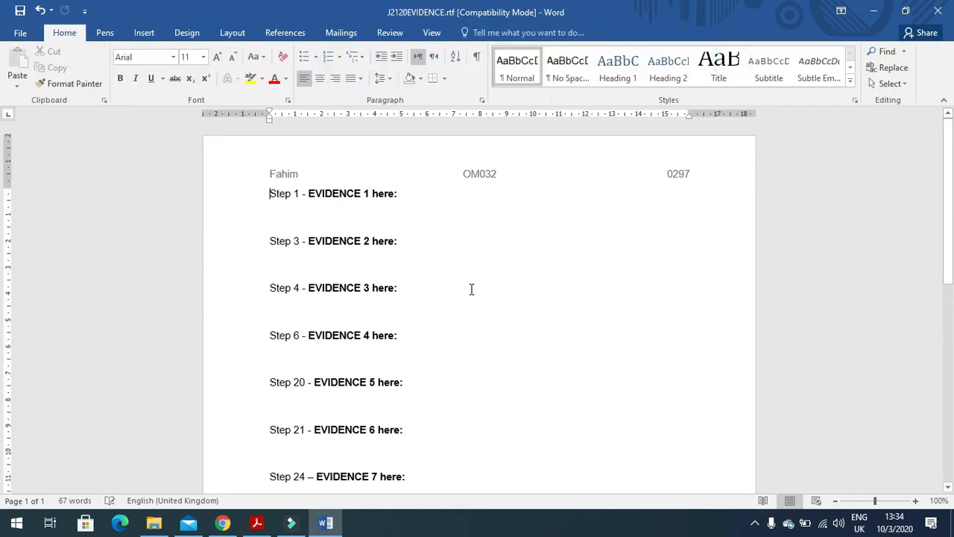
Step: Save the evidence file as a Word Document (.docx) named J2120EVIDENCE plus the candidate number
click(20, 36)
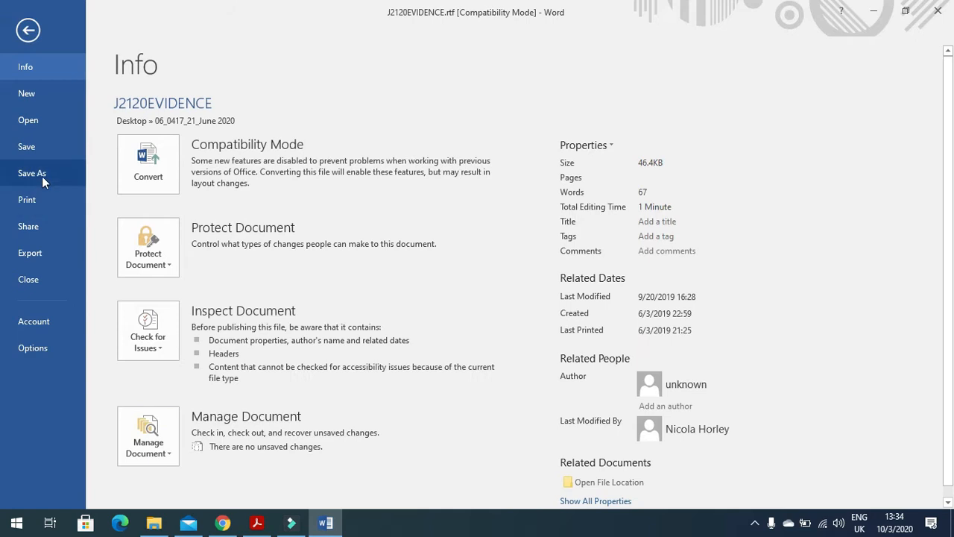
click(39, 174)
click(168, 229)
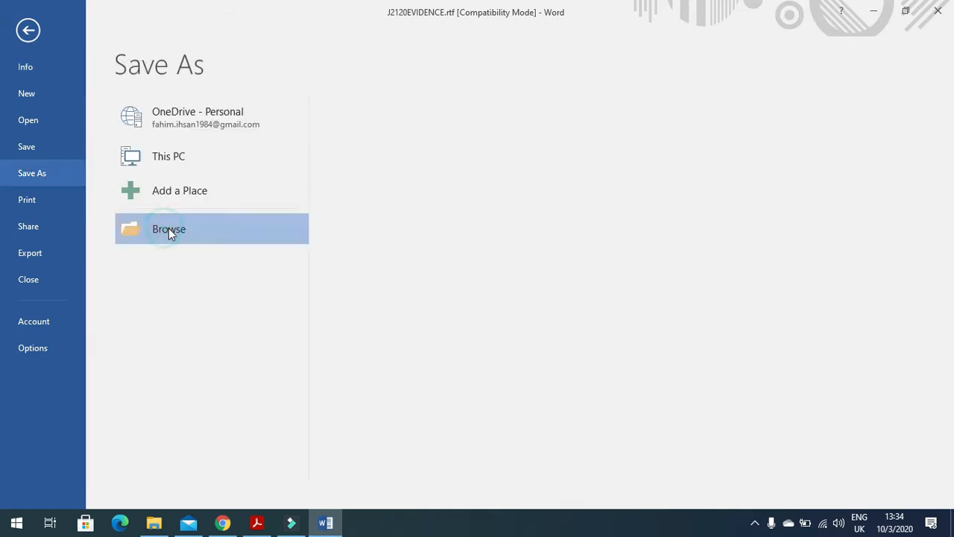
click(227, 239)
key(BackSpace)
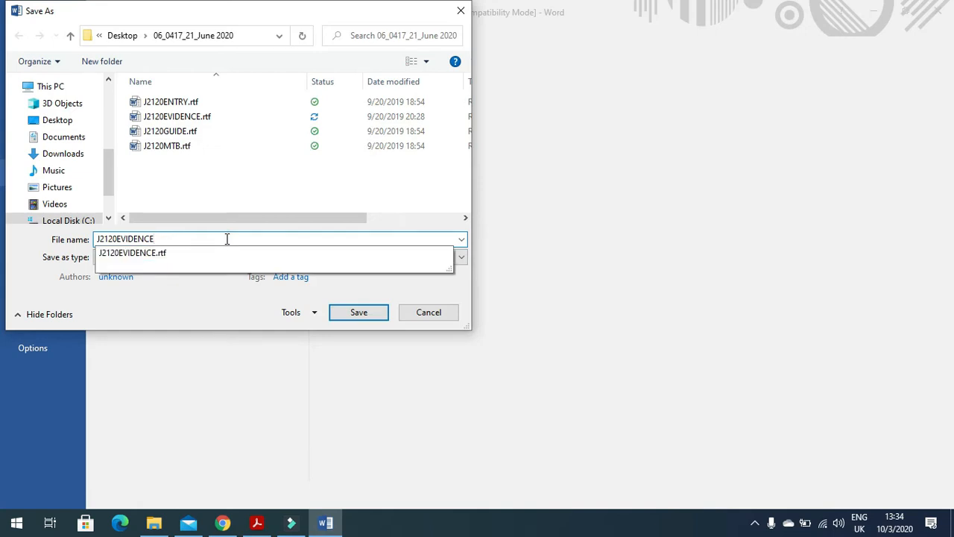
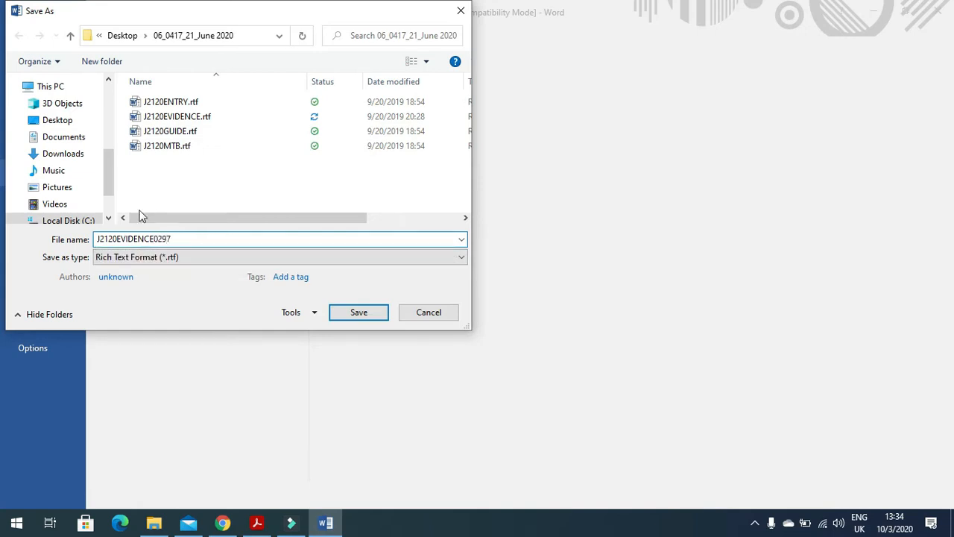
click(178, 256)
click(168, 272)
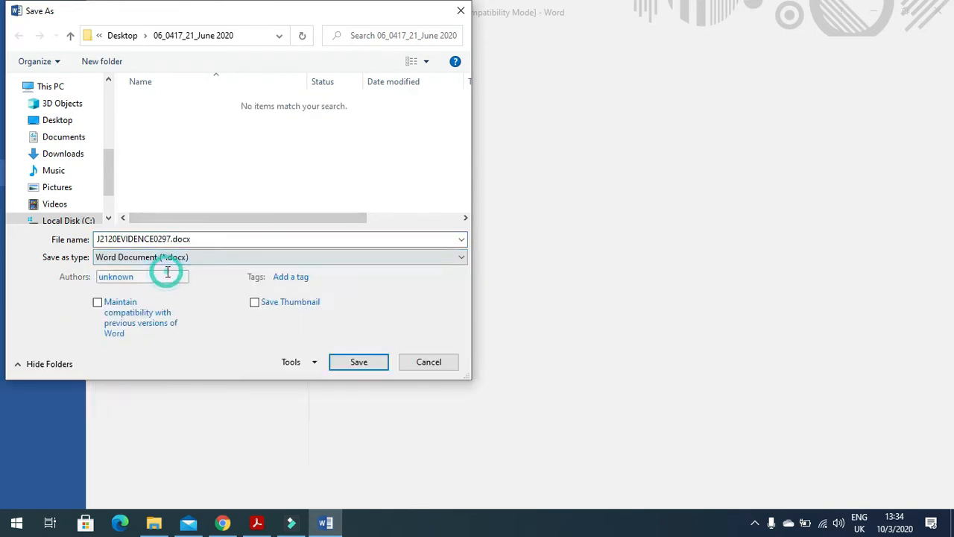
click(361, 362)
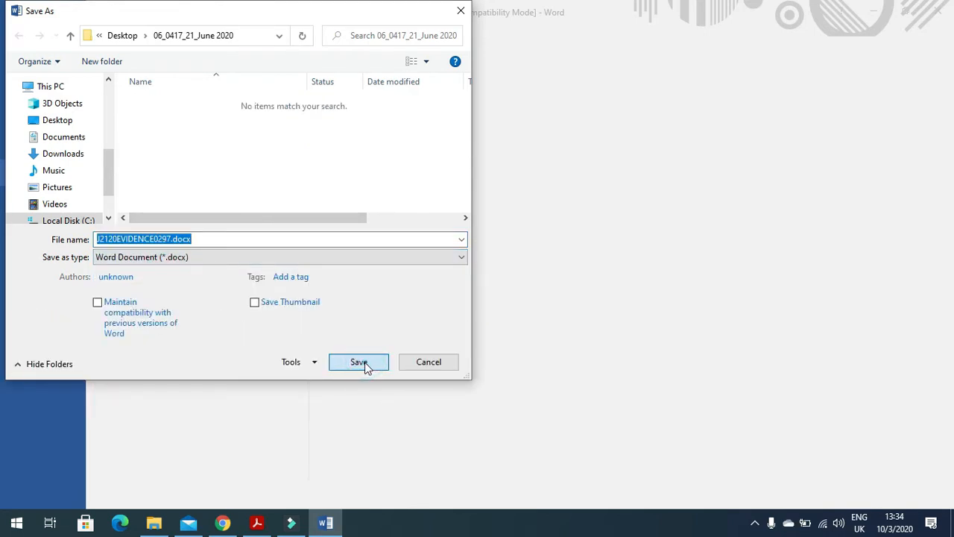
click(257, 523)
Step: Read Task 2's paragraph-style instructions and open J2120MTB.rtf from the exam folder
scroll(302, 389, down, 5)
drag(117, 214, 829, 221)
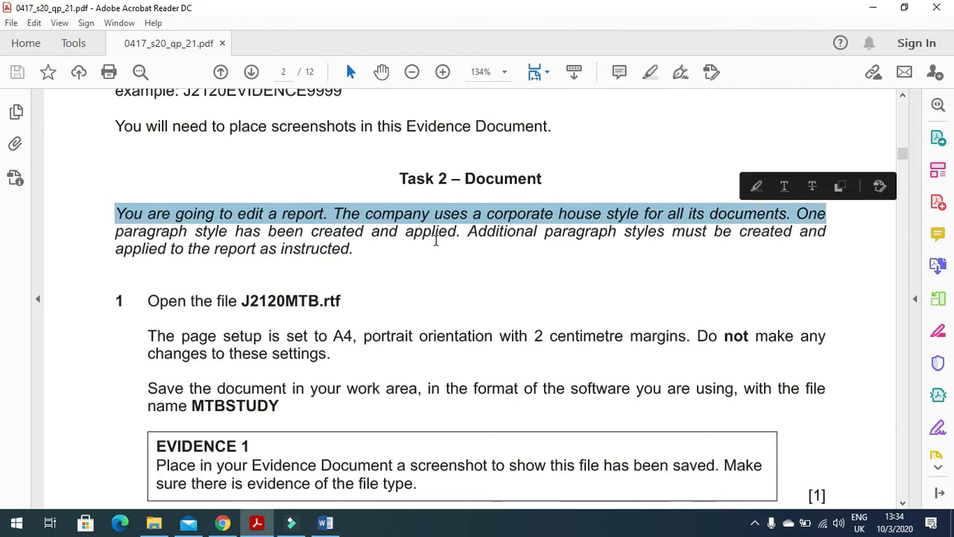
click(118, 237)
drag(144, 236, 664, 236)
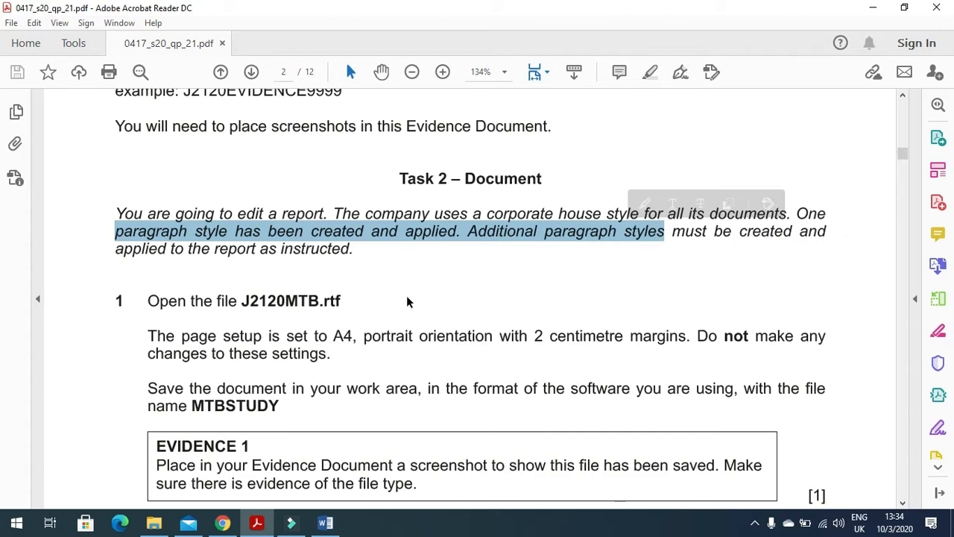
drag(114, 251, 358, 259)
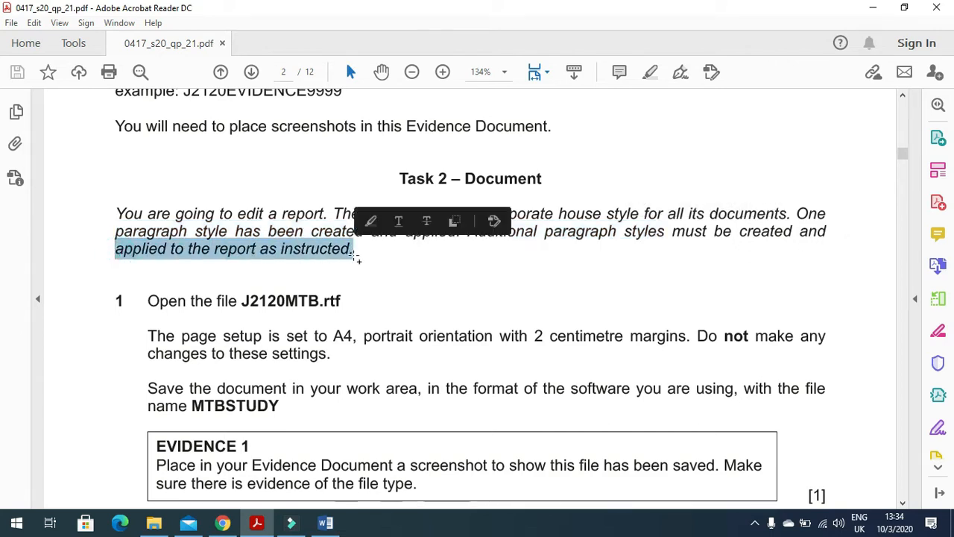
scroll(362, 308, down, 2)
drag(153, 234, 357, 235)
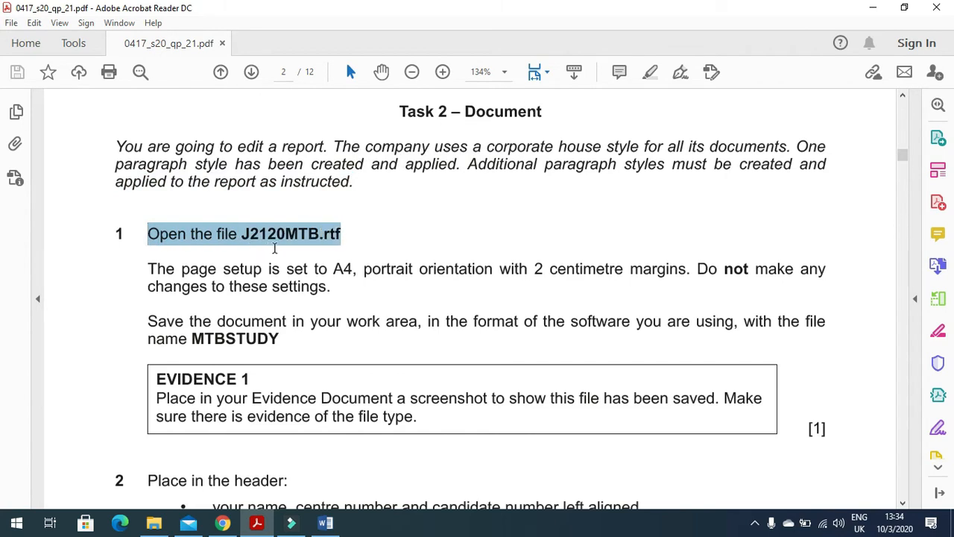
click(154, 522)
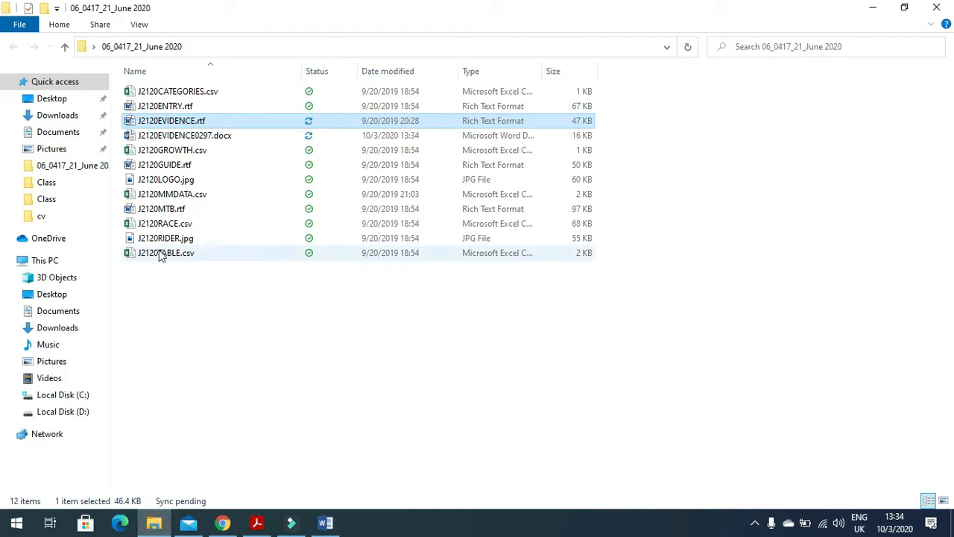
double_click(169, 209)
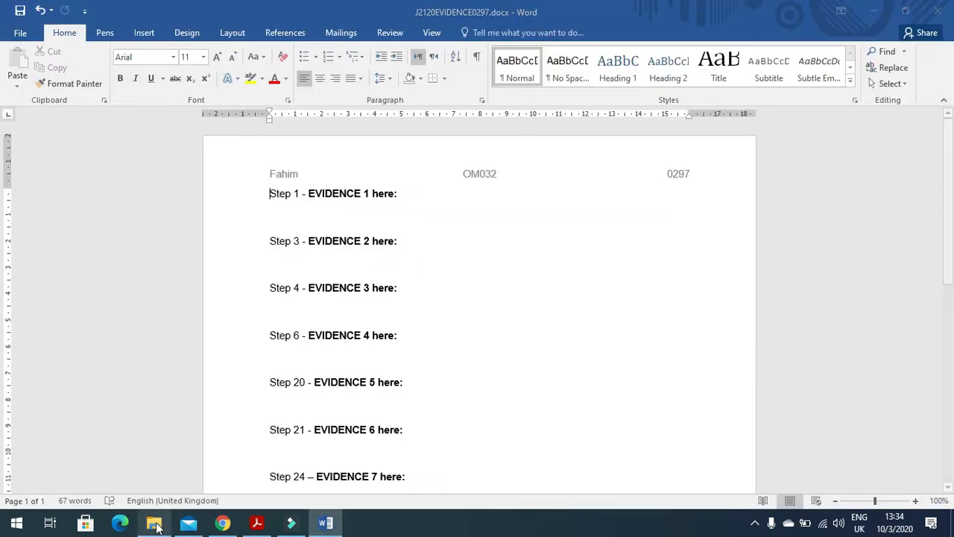
Step: Read the page setup instruction and the required file name MTBSTUDY in the paper
click(257, 523)
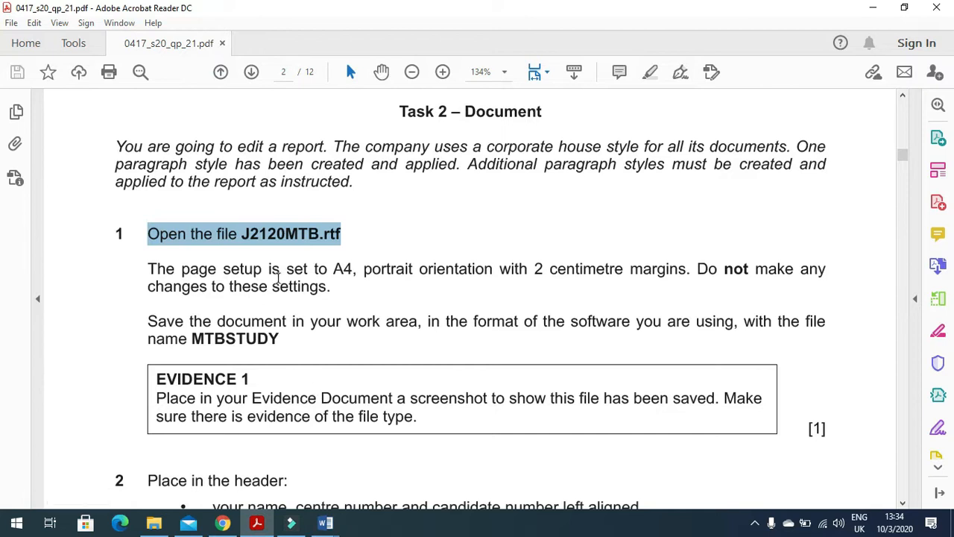
drag(154, 276, 653, 284)
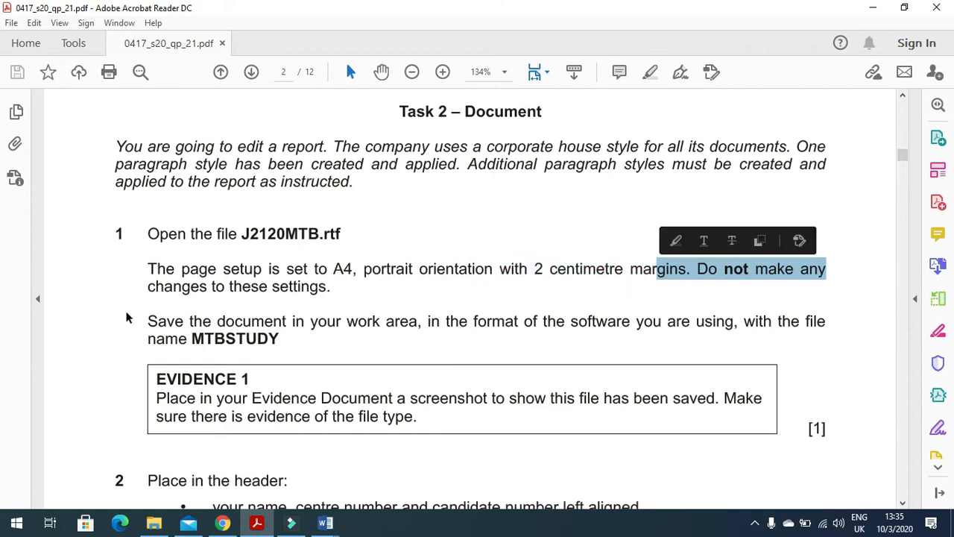
drag(157, 292, 333, 287)
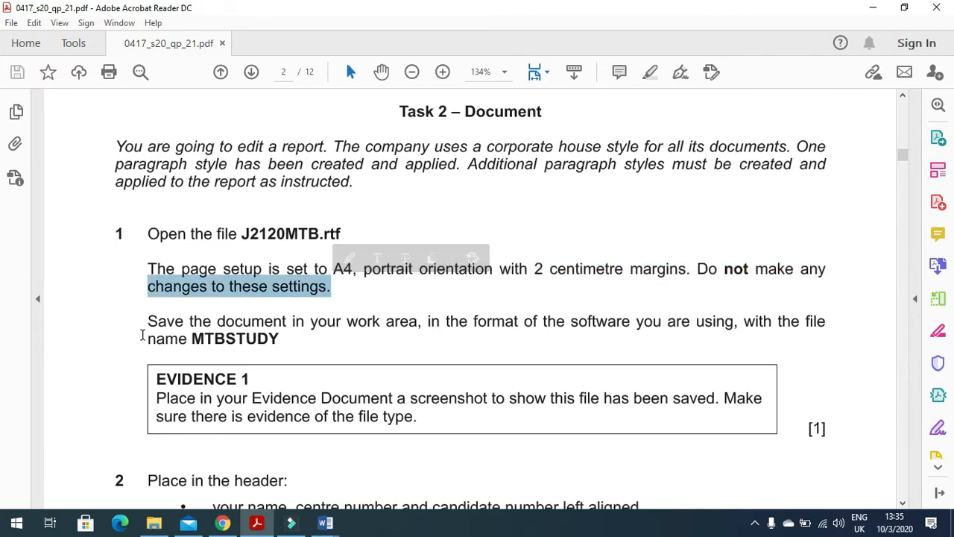
drag(186, 342, 283, 340)
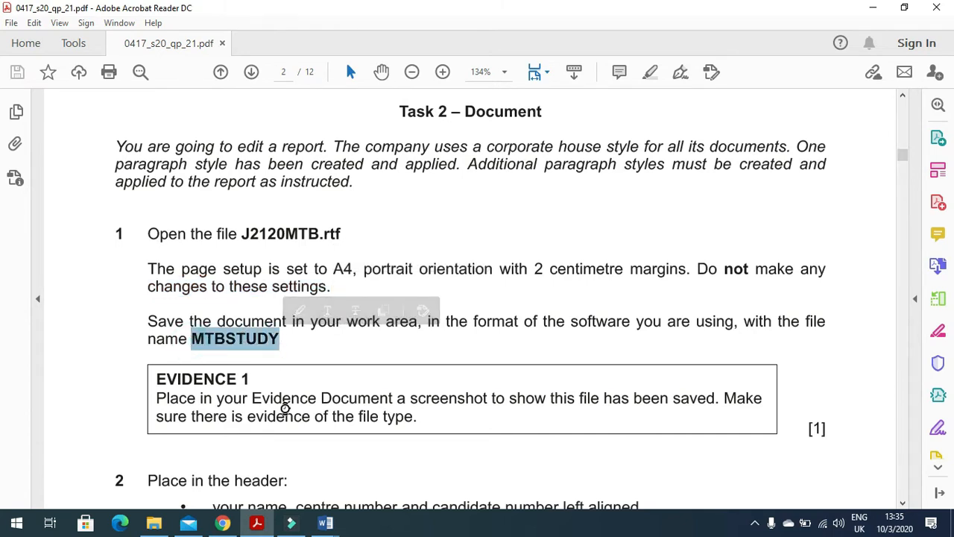
Step: Save the J2120MTB report as MTBSTUDY, a Word Document (.docx)
mouse_move(323, 525)
click(363, 492)
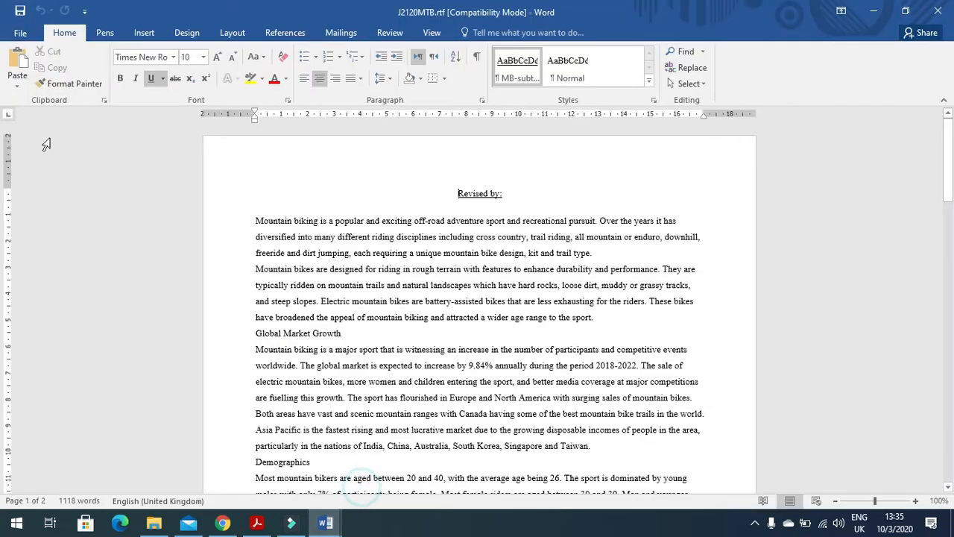
click(21, 33)
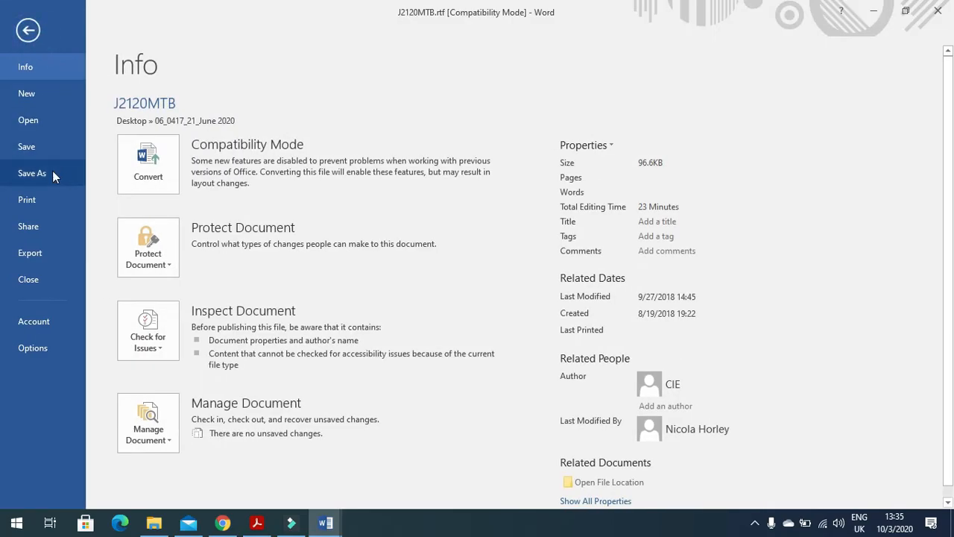
click(52, 173)
click(141, 228)
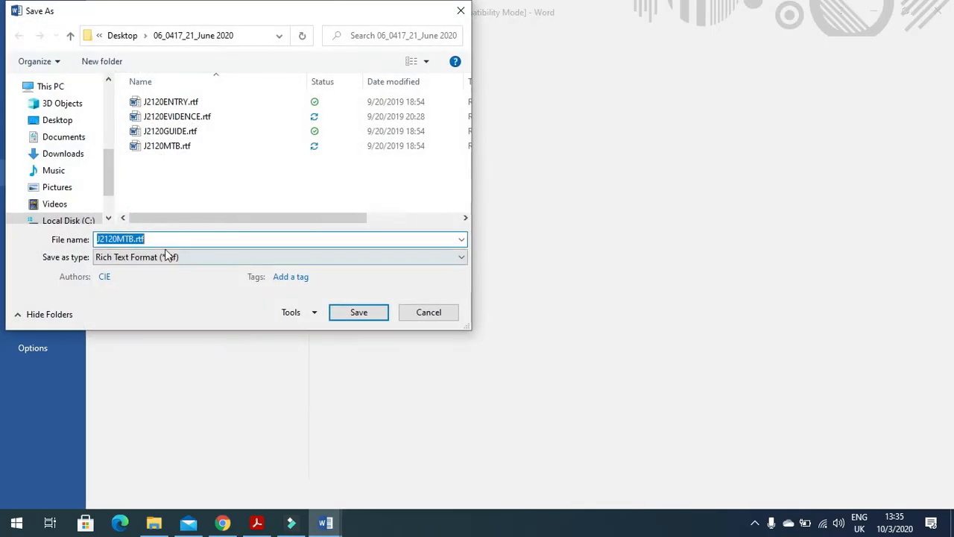
text(MTBSTUDY)
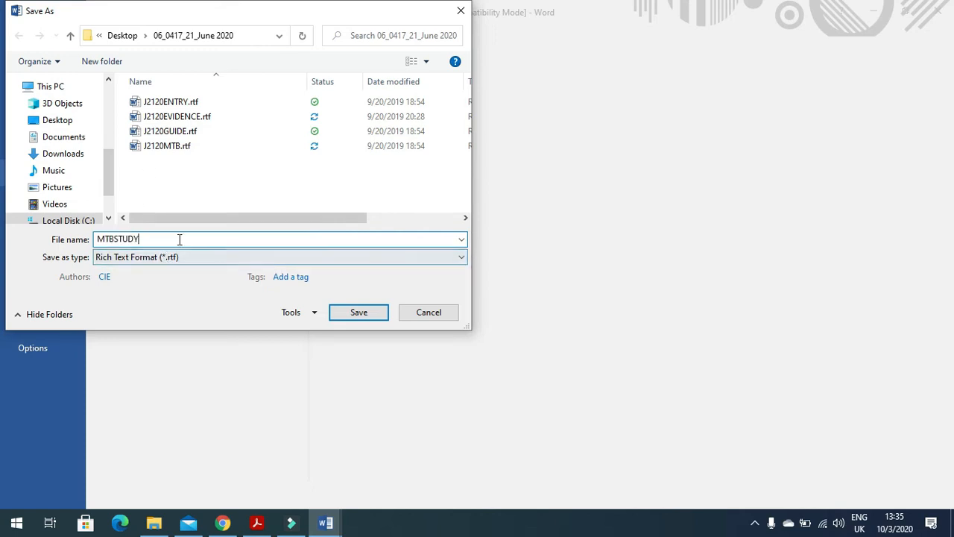
click(179, 255)
click(164, 271)
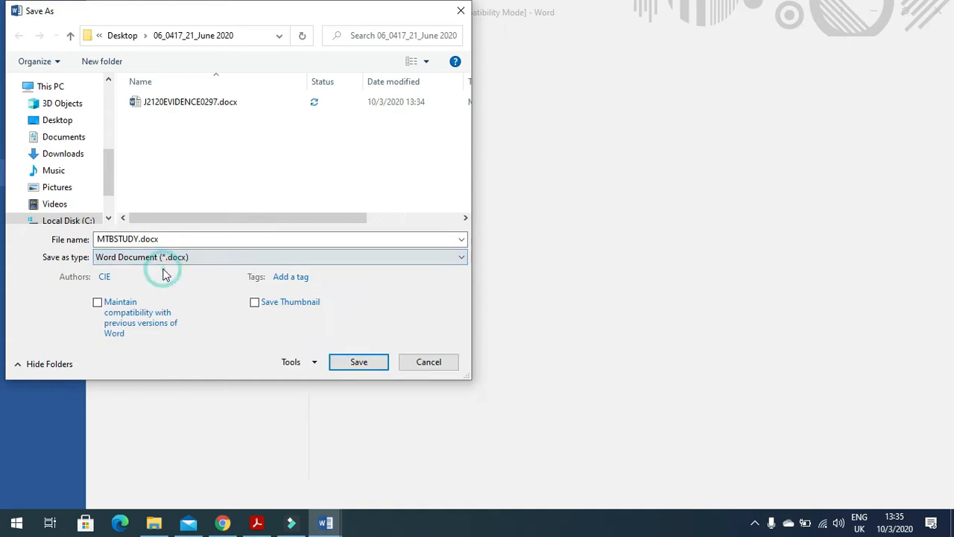
click(359, 361)
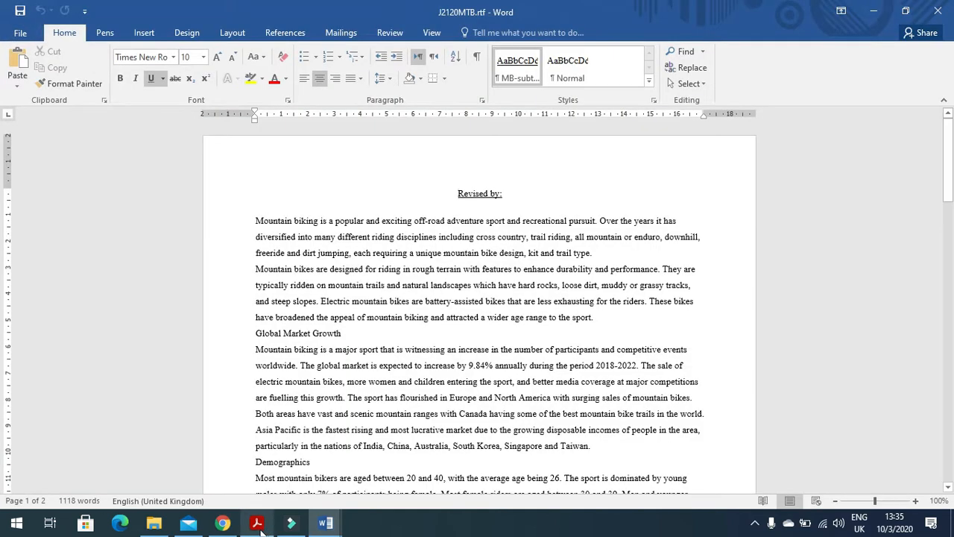
Step: Read the Evidence 1 screenshot requirement in the question paper
key(alt+Tab)
scroll(347, 322, down, 4)
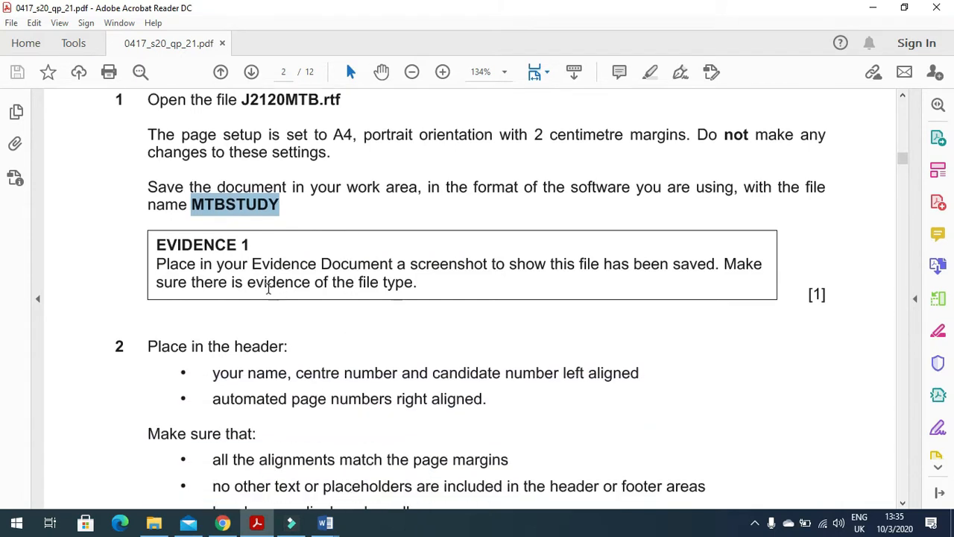
drag(157, 262, 674, 280)
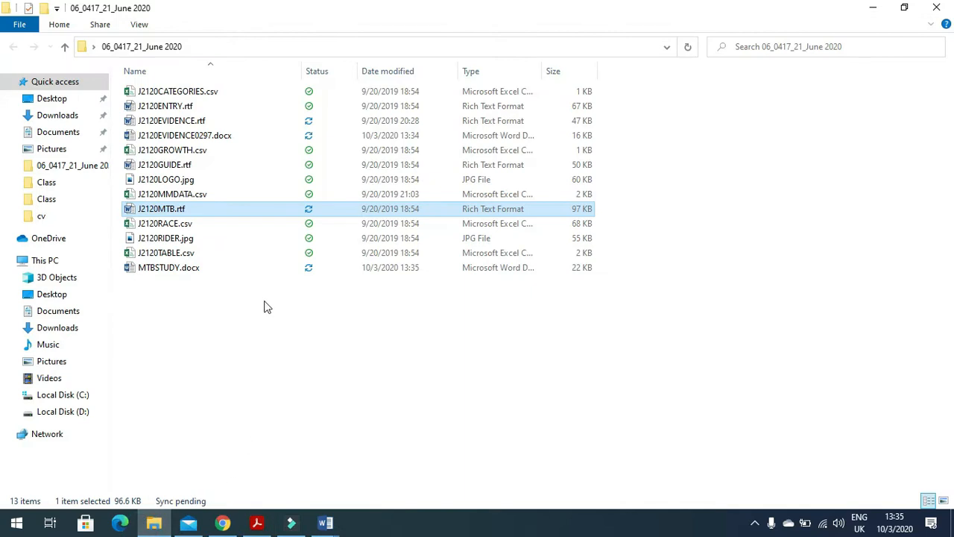
Step: Select MTBSTUDY.docx and autofit the Type and Name columns to show full file types
click(167, 267)
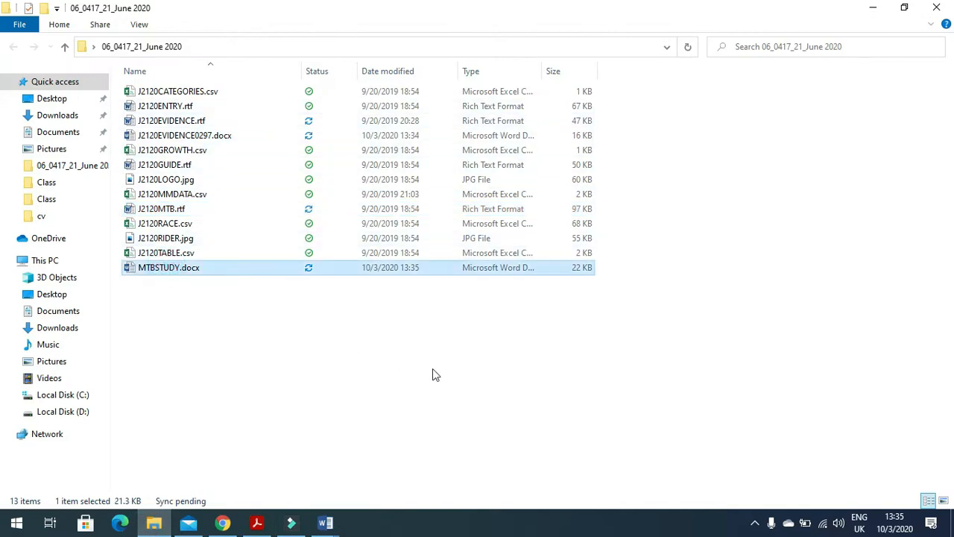
double_click(541, 71)
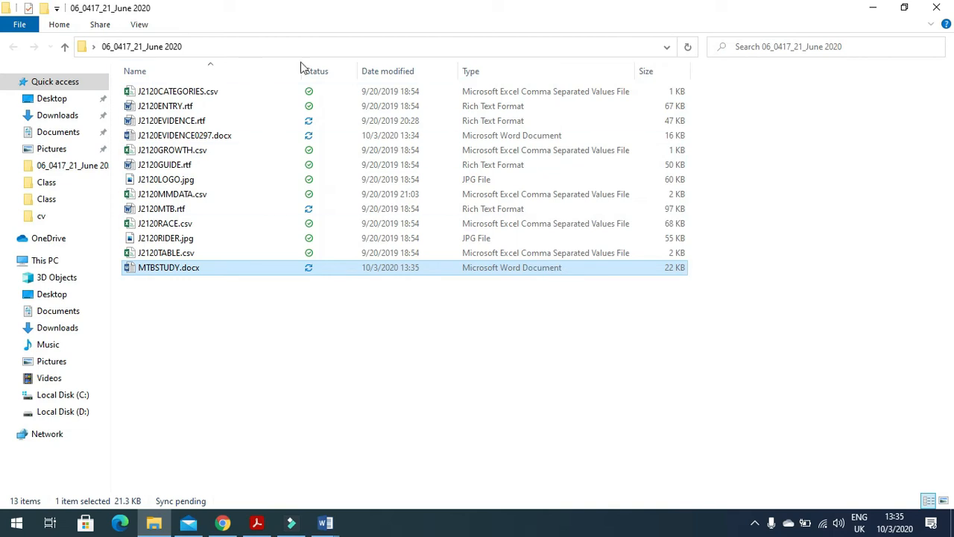
double_click(303, 71)
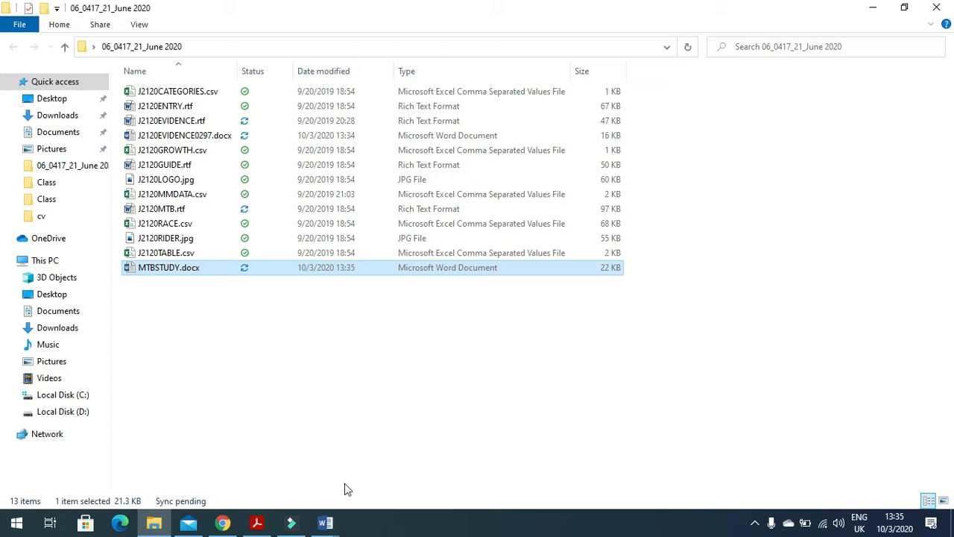
Step: Place the cursor on the empty line below Step 1 in J2120EVIDENCE0297.docx
mouse_move(326, 522)
click(302, 479)
click(302, 211)
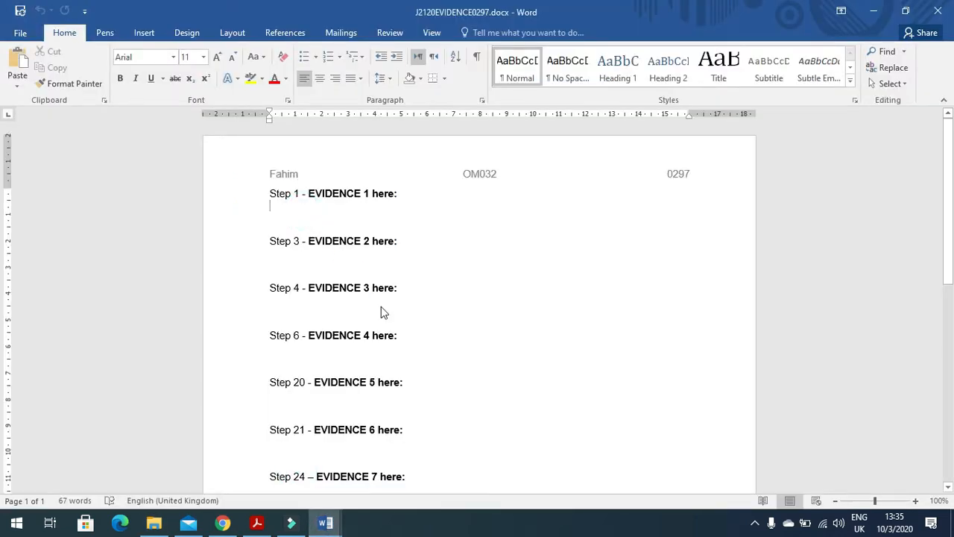
Step: Paste the folder screenshot under Step 1, crop it to the file listing and enlarge it
key(ctrl+v)
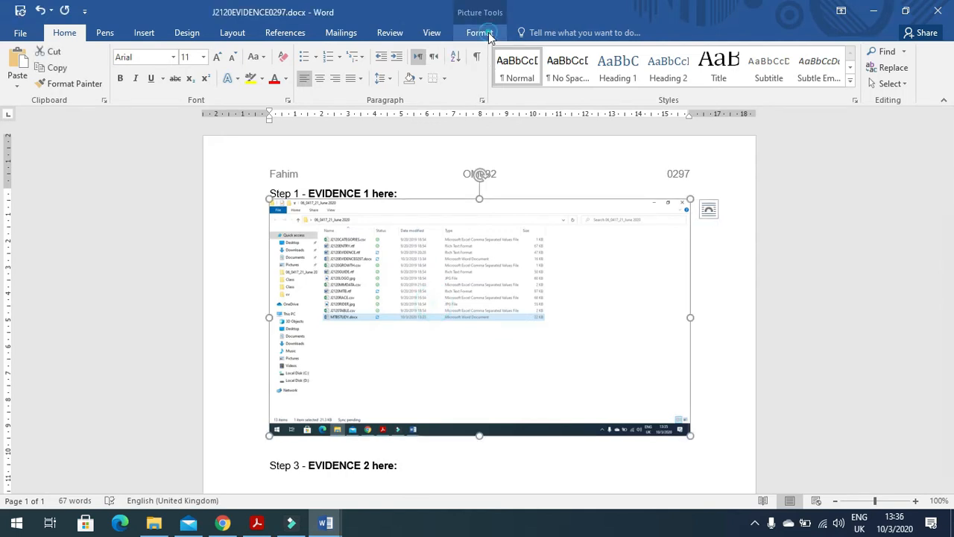
click(822, 68)
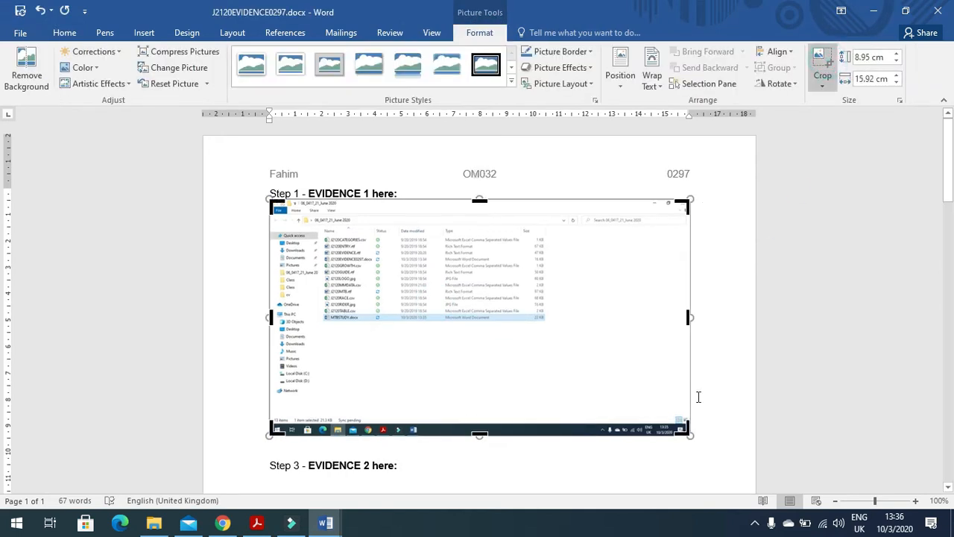
drag(680, 430, 545, 316)
drag(272, 202, 275, 220)
click(725, 269)
click(512, 256)
drag(549, 305, 645, 366)
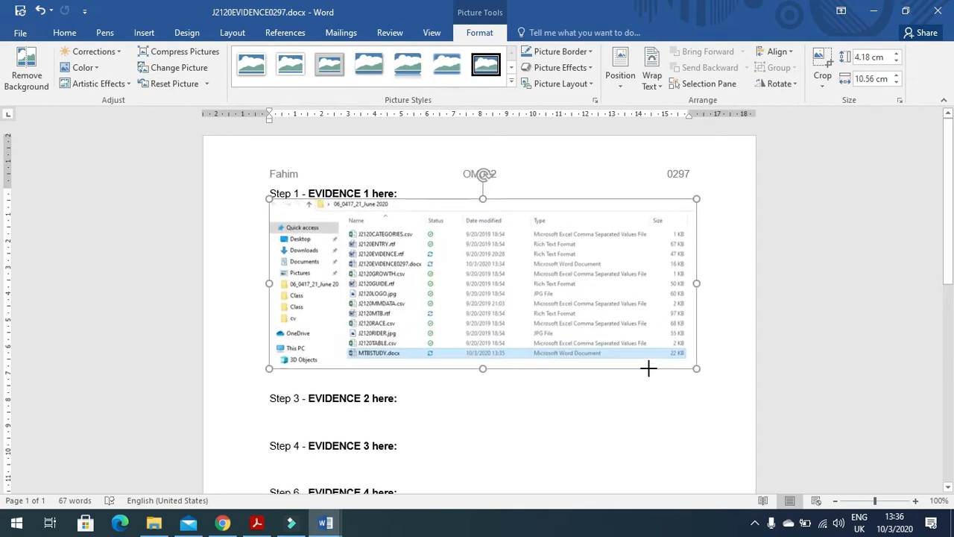
Step: Read the header contents requirement, then bring MTBSTUDY.docx to the front in Word
click(256, 523)
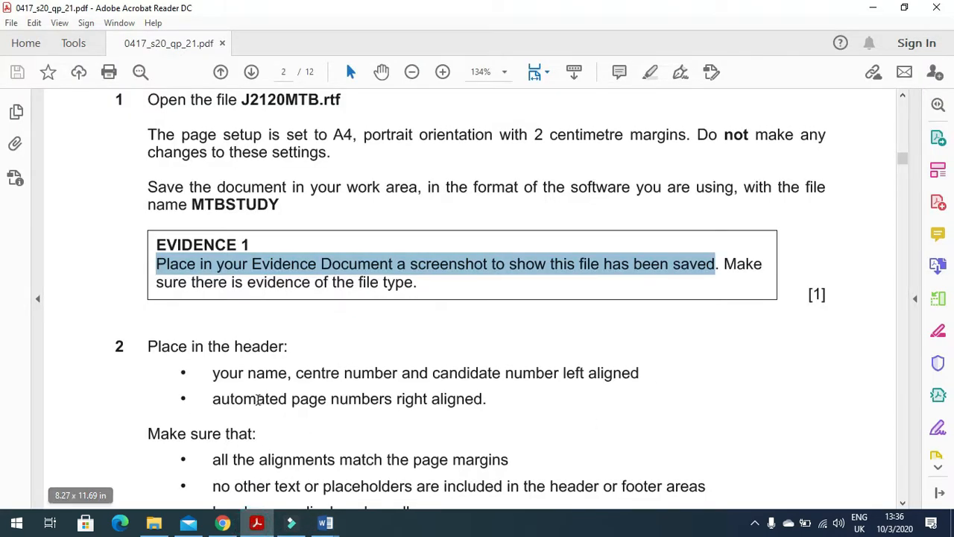
scroll(235, 395, down, 3)
drag(214, 272, 596, 276)
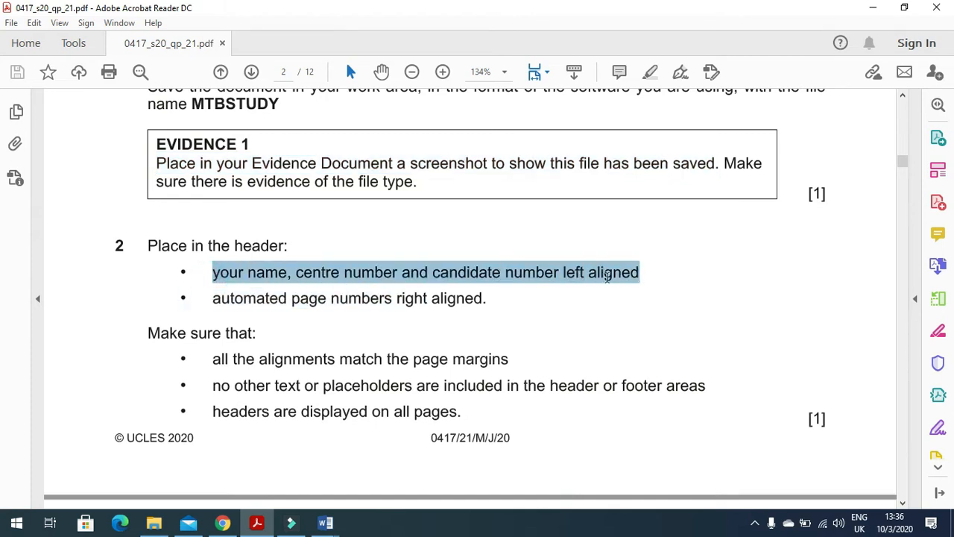
click(325, 523)
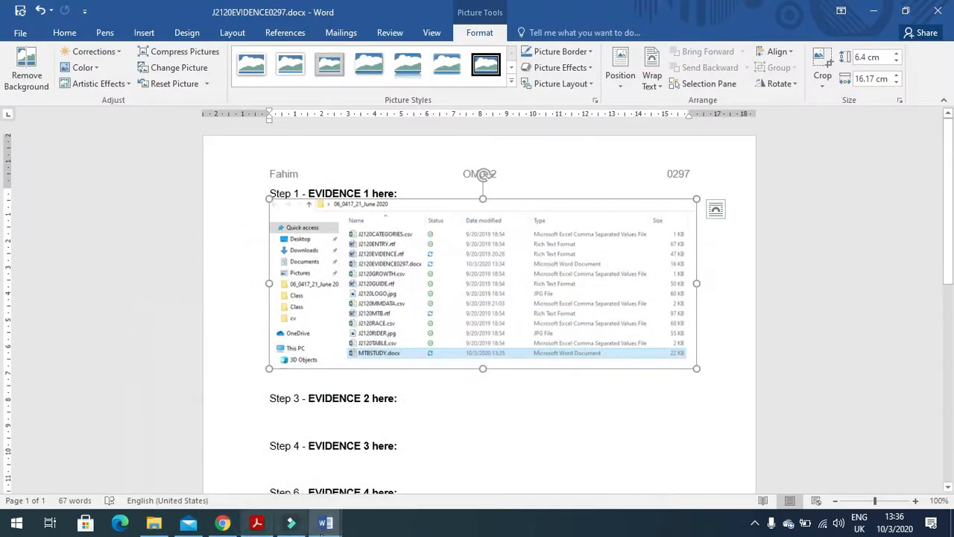
mouse_move(324, 522)
click(358, 466)
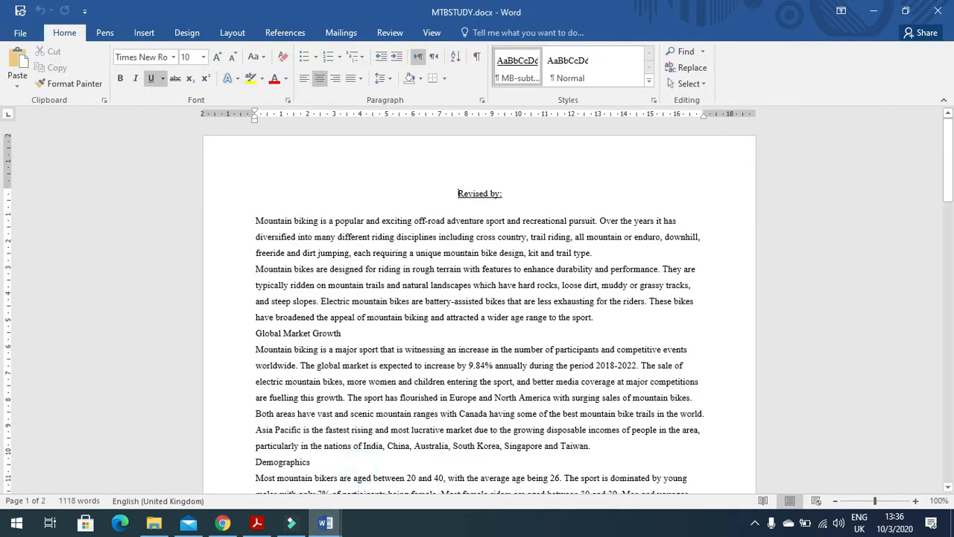
Step: Insert a Blank (Three Columns) header and start typing the candidate's name in its left part
click(143, 34)
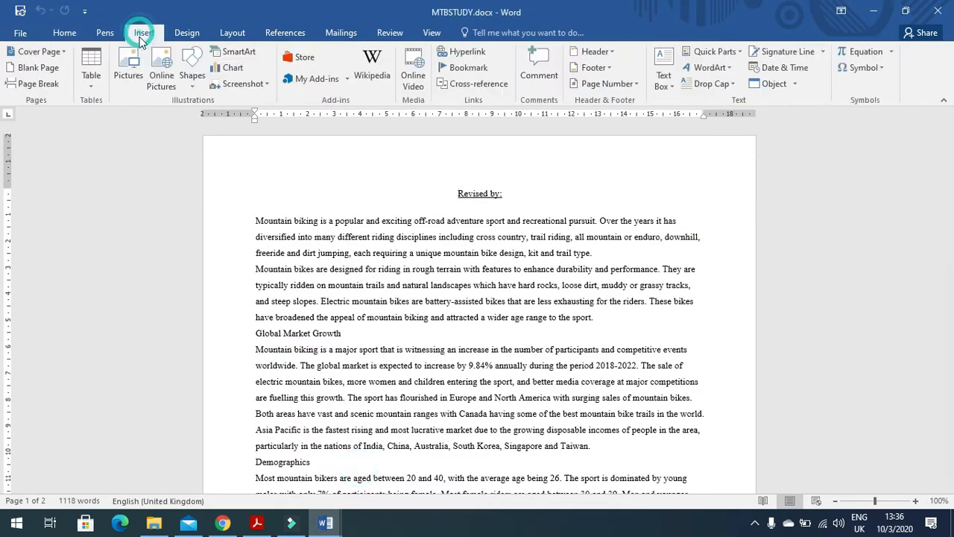
click(596, 52)
click(618, 121)
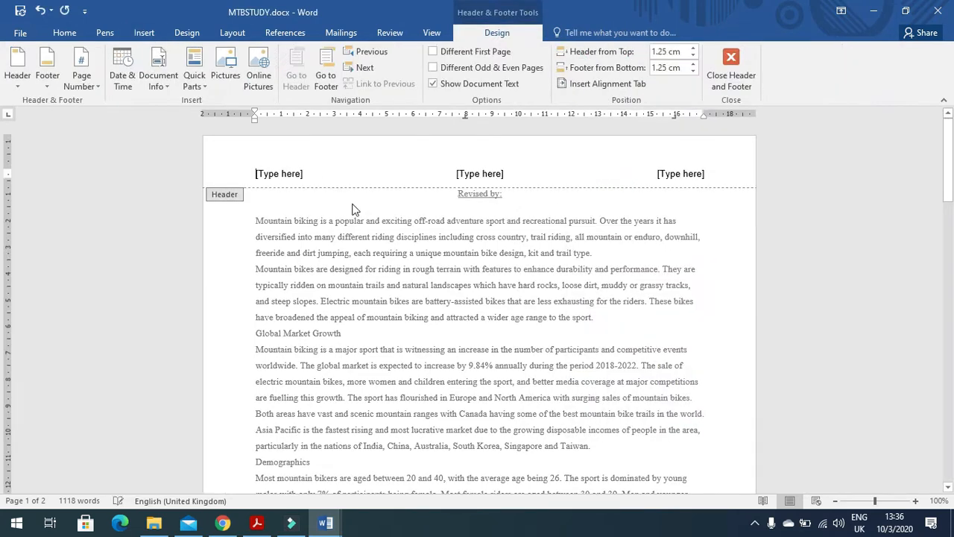
click(277, 173)
text(Fal)
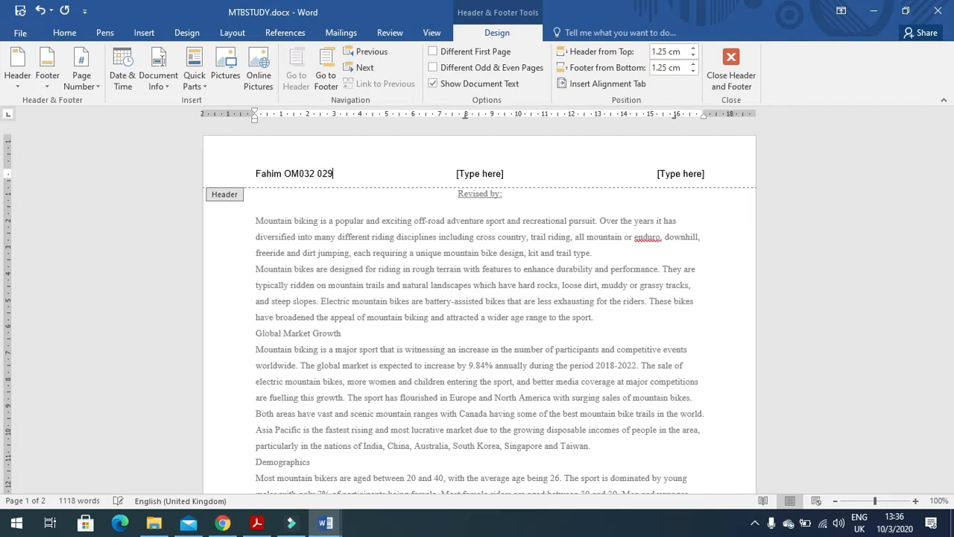
Step: Read the page number requirement in the question paper
key(alt+Tab)
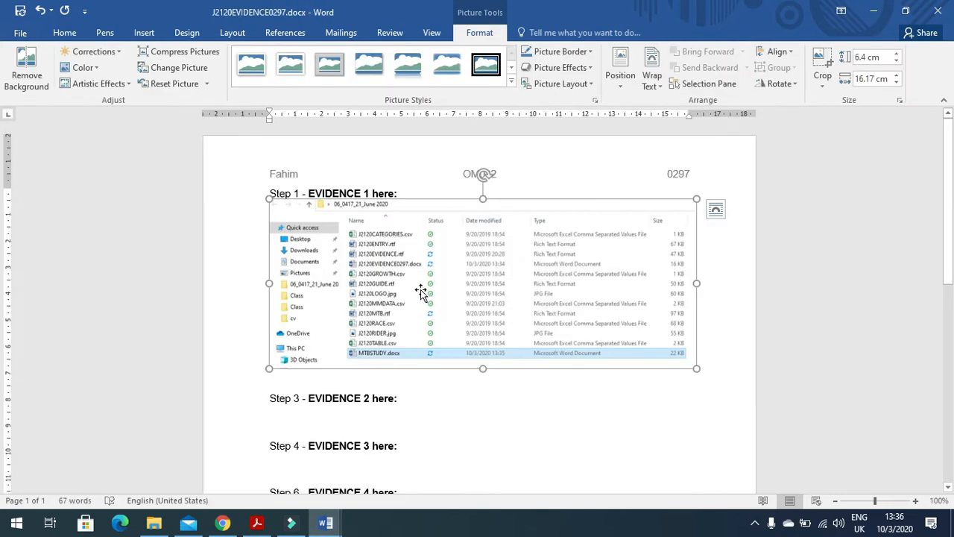
click(258, 524)
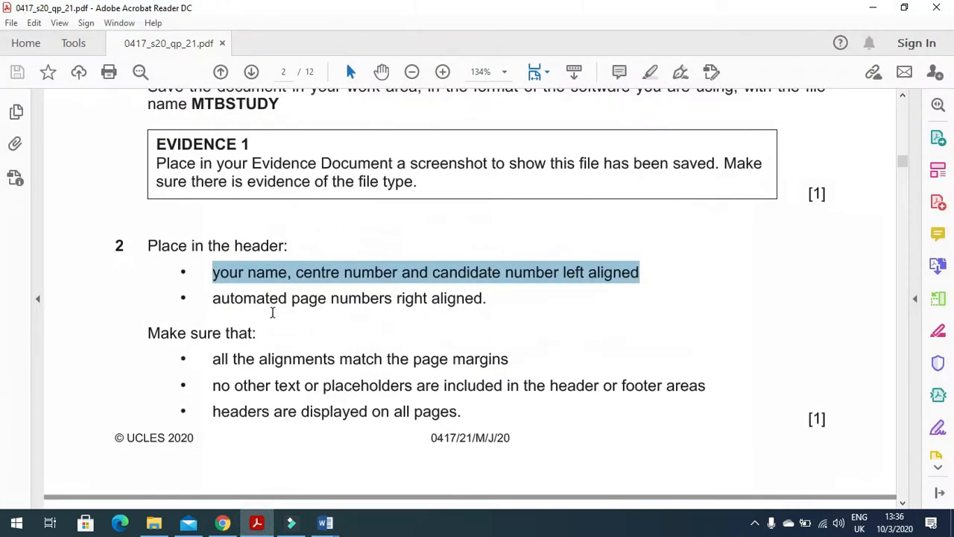
drag(210, 301, 483, 299)
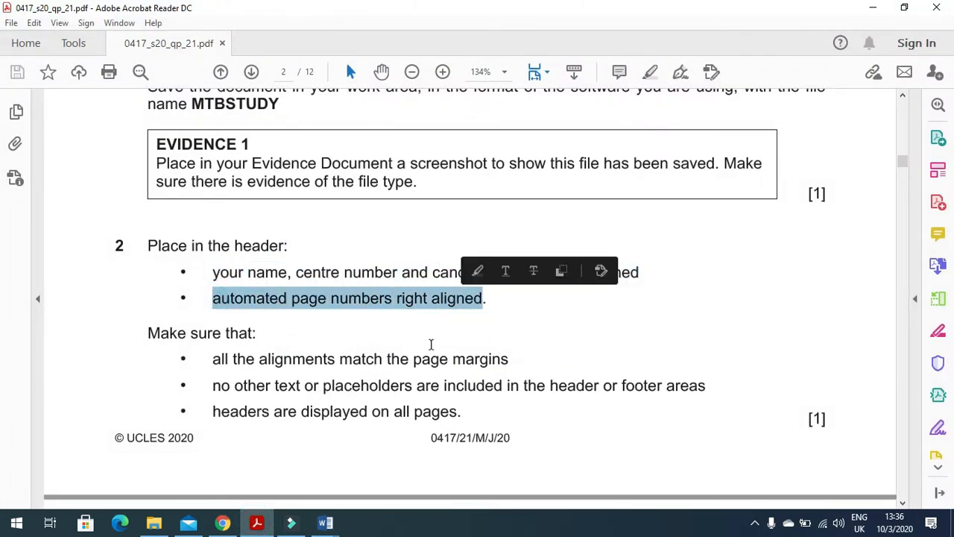
Step: Put a Plain Number automatic page number in the header's right placeholder
mouse_move(325, 527)
click(354, 484)
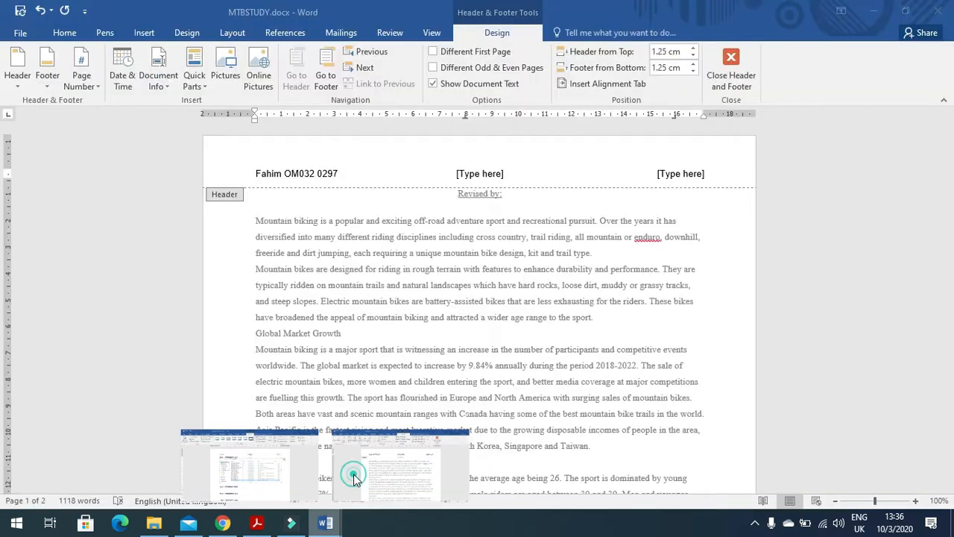
click(669, 176)
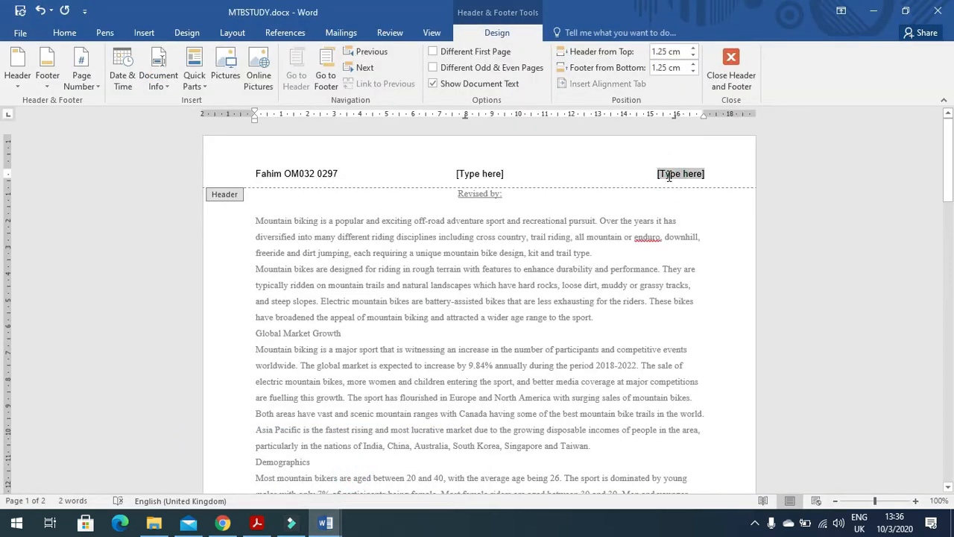
click(82, 81)
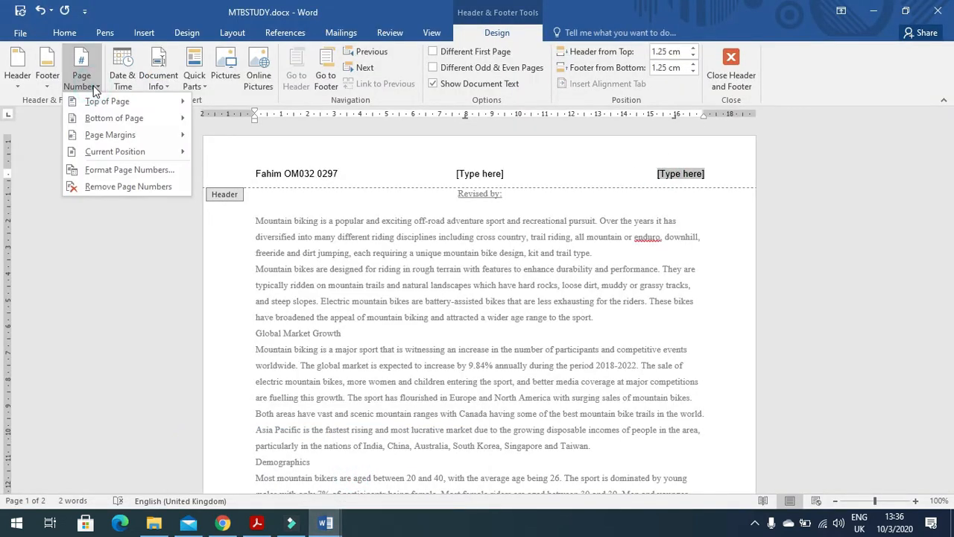
mouse_move(113, 149)
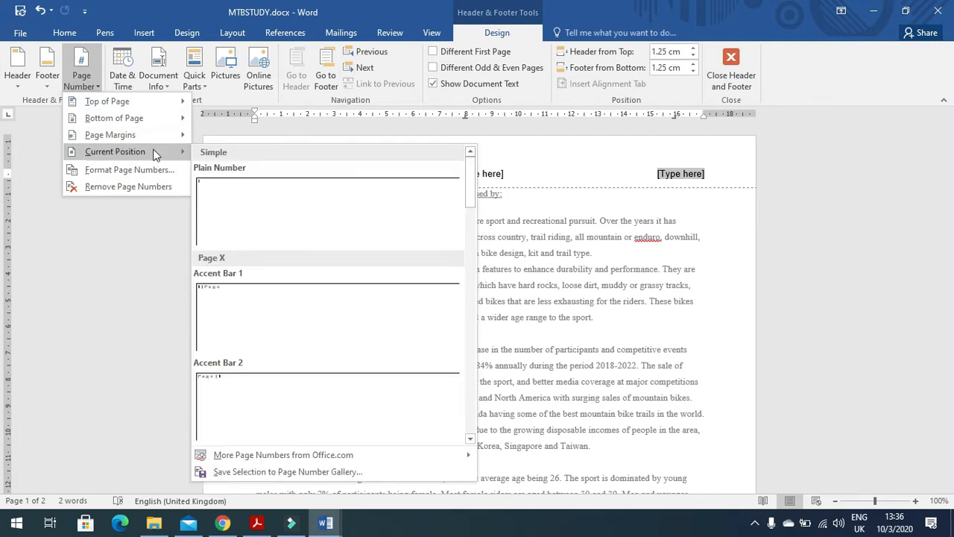
click(251, 213)
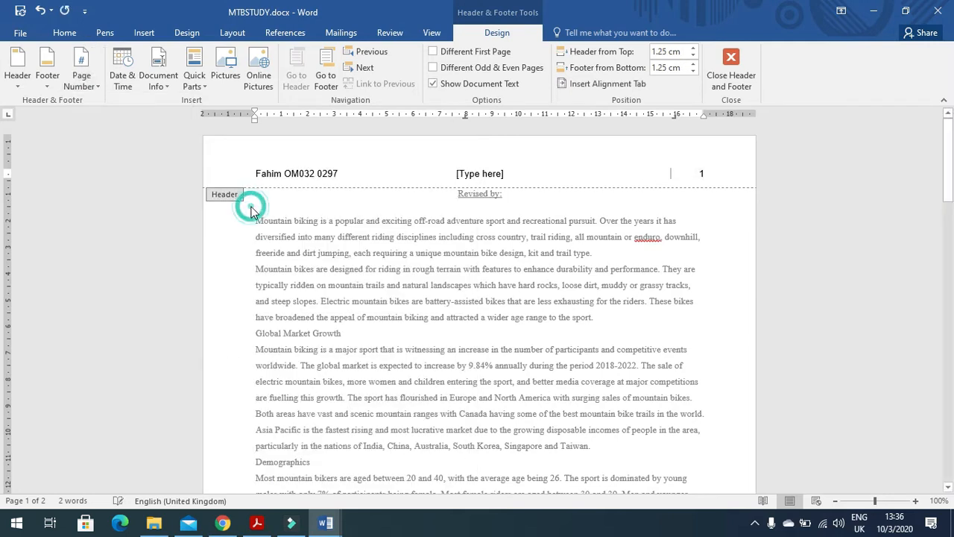
Step: Delete the unused centre header placeholder
click(474, 174)
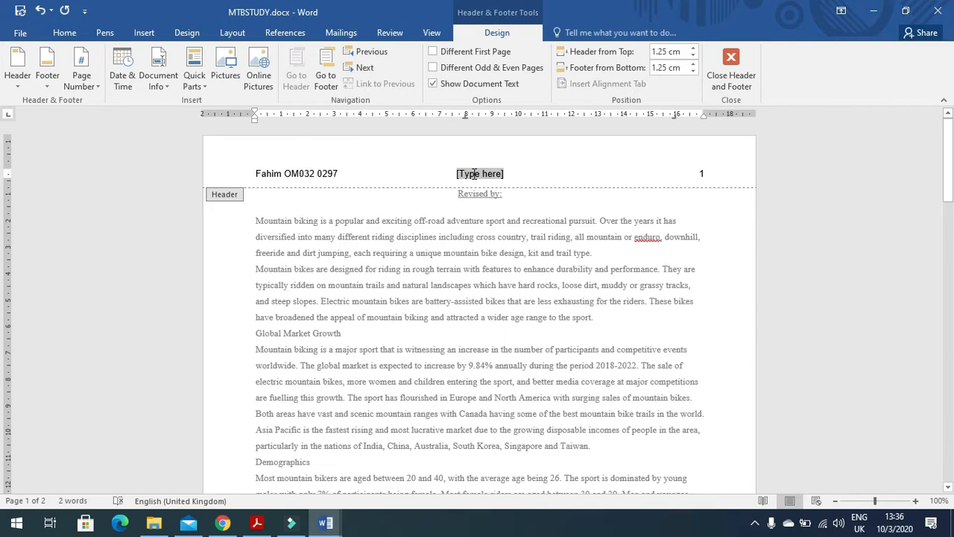
key(Delete)
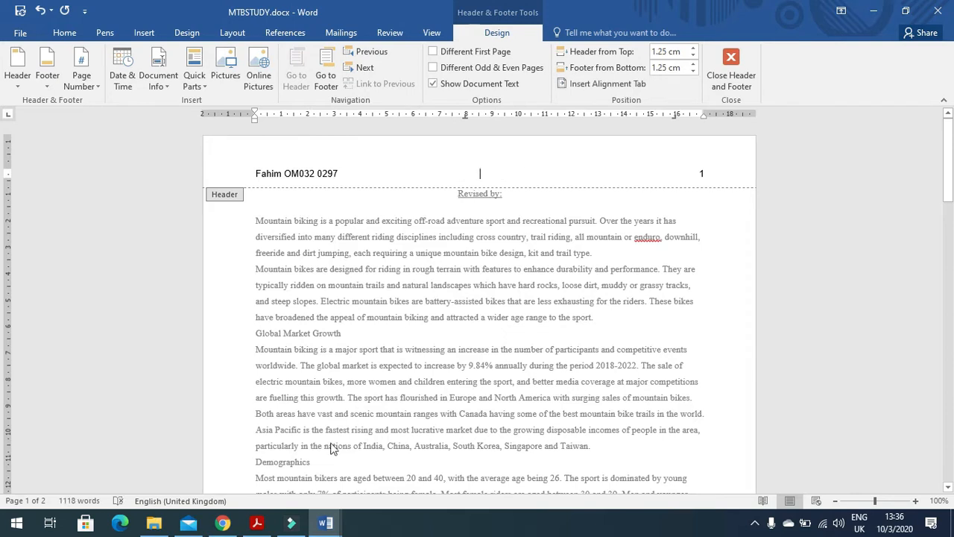
click(256, 523)
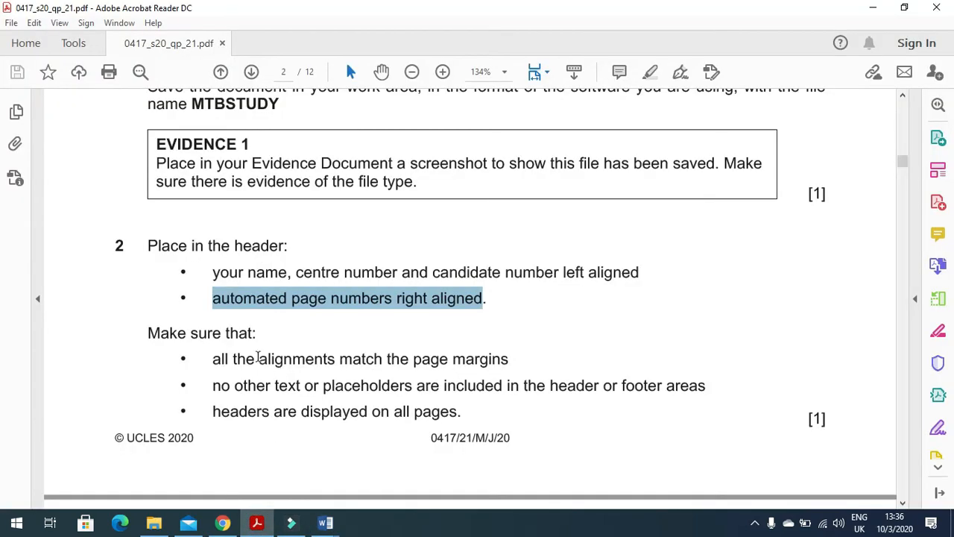
Step: Reread the PDF's header requirements: alignment, no extra placeholders, and headers on all pages
drag(150, 335, 257, 335)
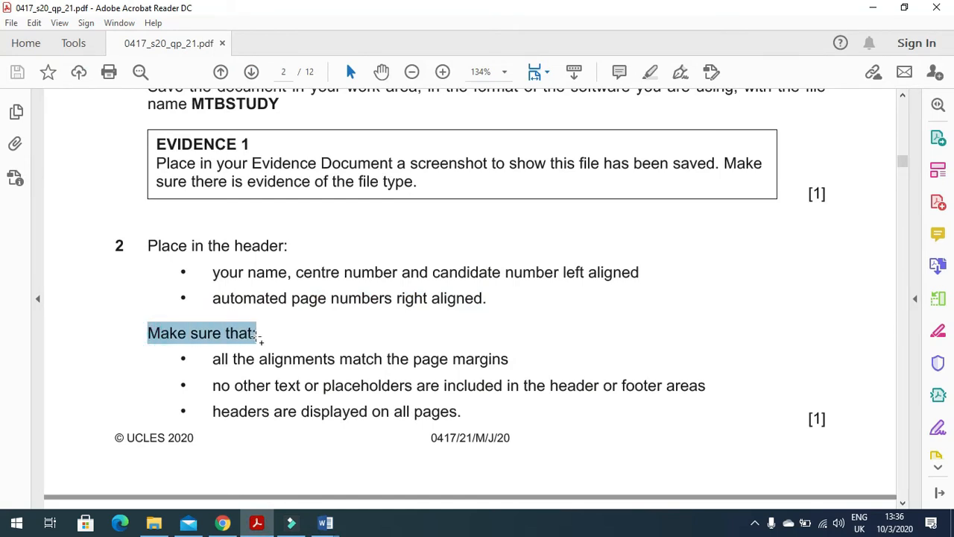
drag(211, 361, 504, 385)
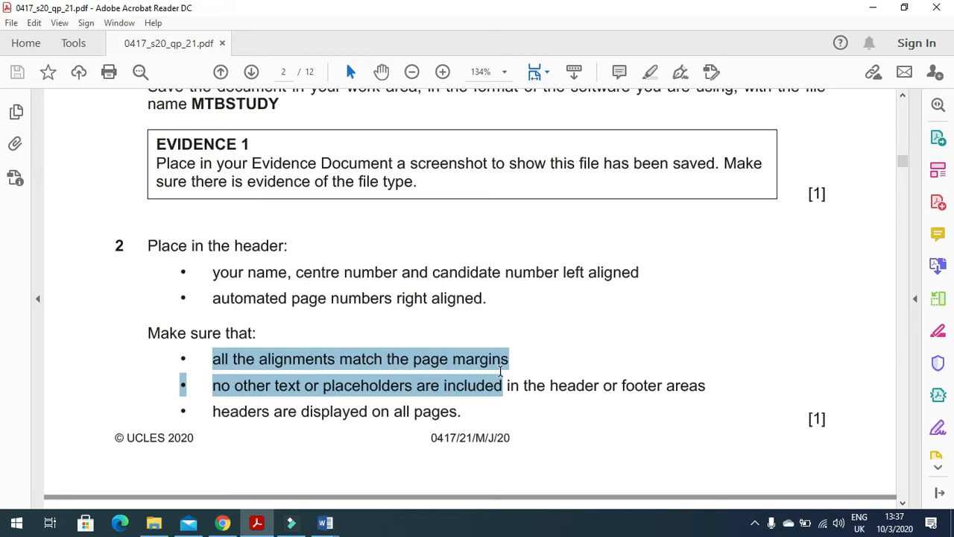
click(258, 400)
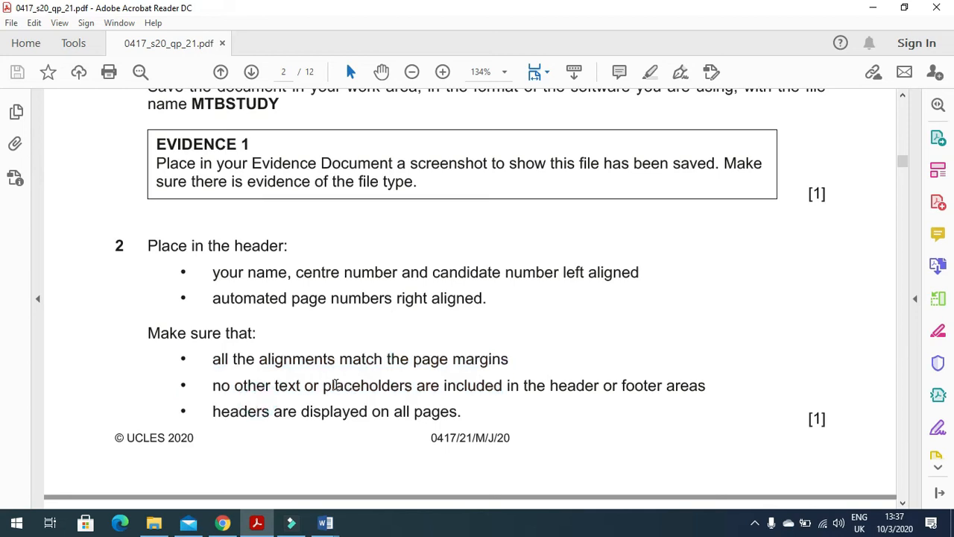
drag(419, 389, 674, 398)
scroll(389, 377, down, 2)
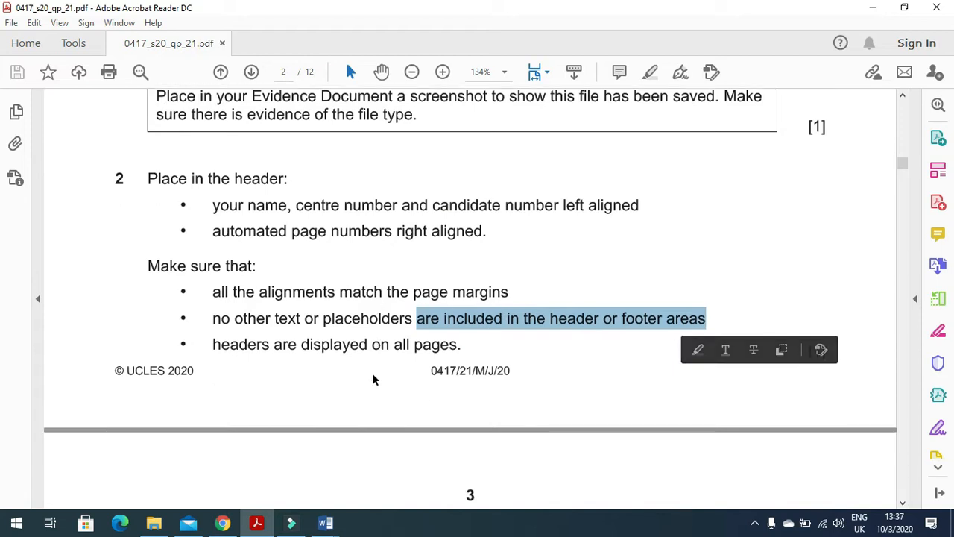
drag(209, 343, 426, 345)
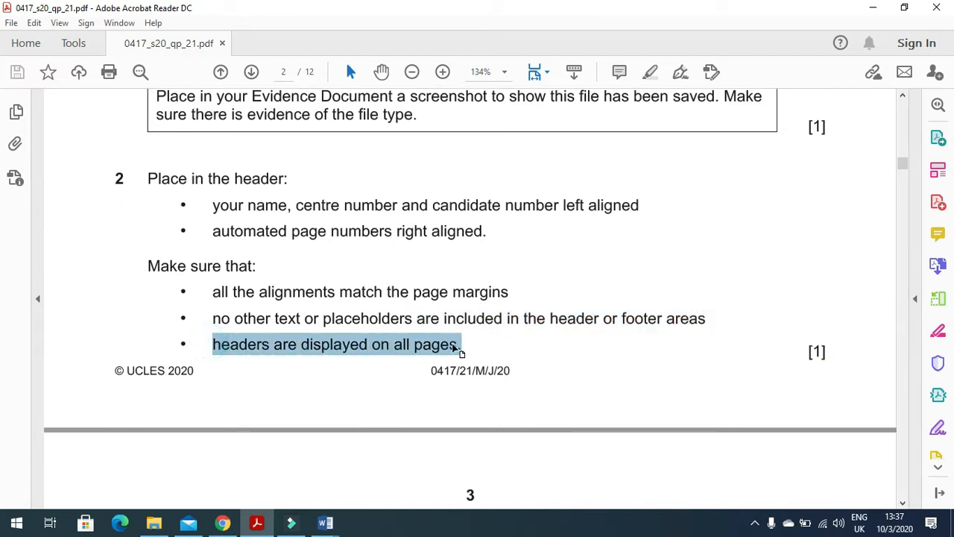
Step: Close MTBSTUDY's header and footer in Word, check the pages, and return to the question paper
key(alt+Tab)
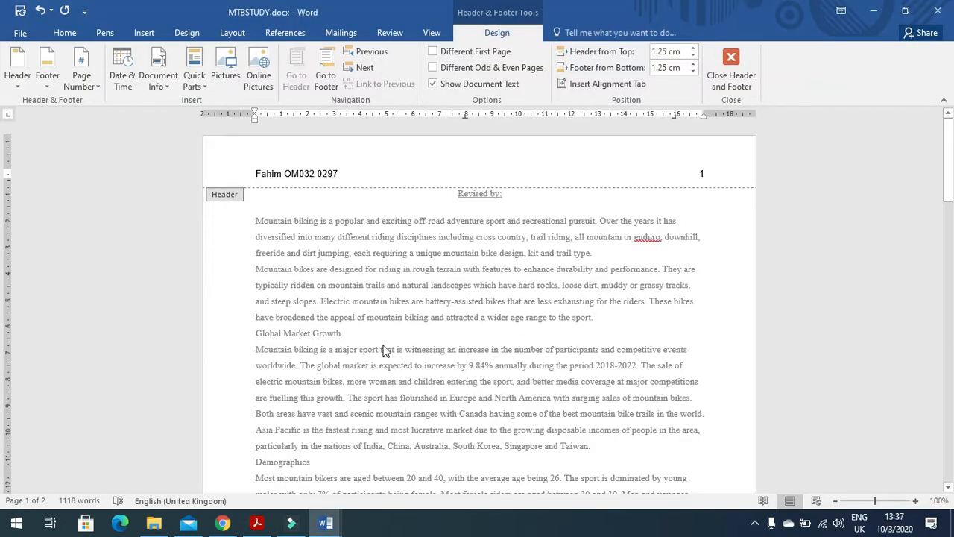
click(731, 69)
scroll(490, 306, down, 6)
scroll(490, 305, down, 8)
scroll(489, 304, up, 10)
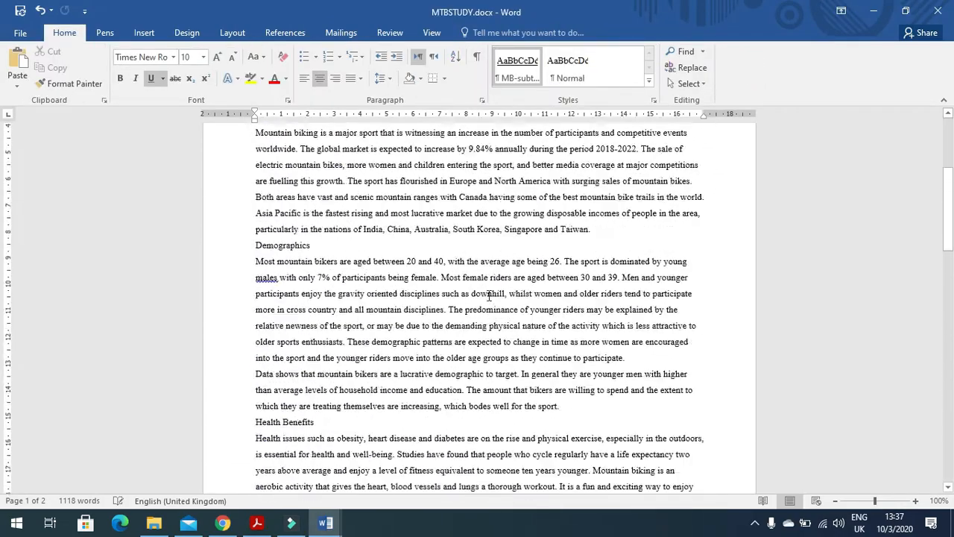
scroll(489, 295, up, 4)
key(alt+Tab)
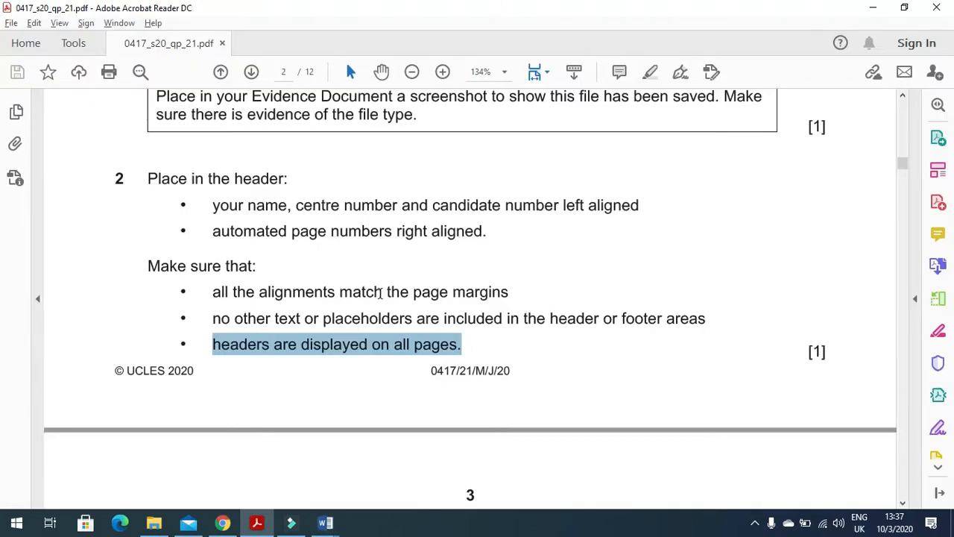
Step: Scroll to page 3 and highlight task 3's instruction about creating house styles
scroll(381, 293, down, 9)
drag(147, 129, 709, 129)
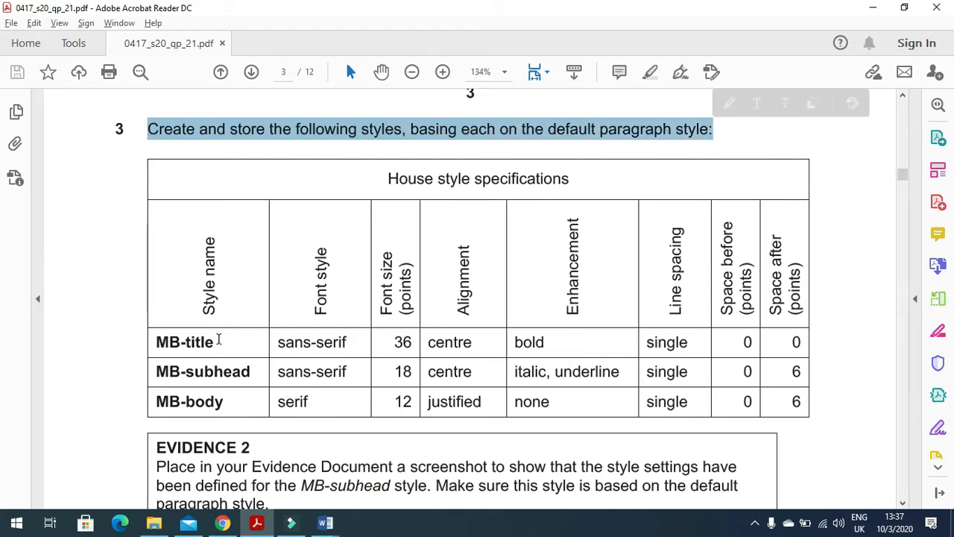
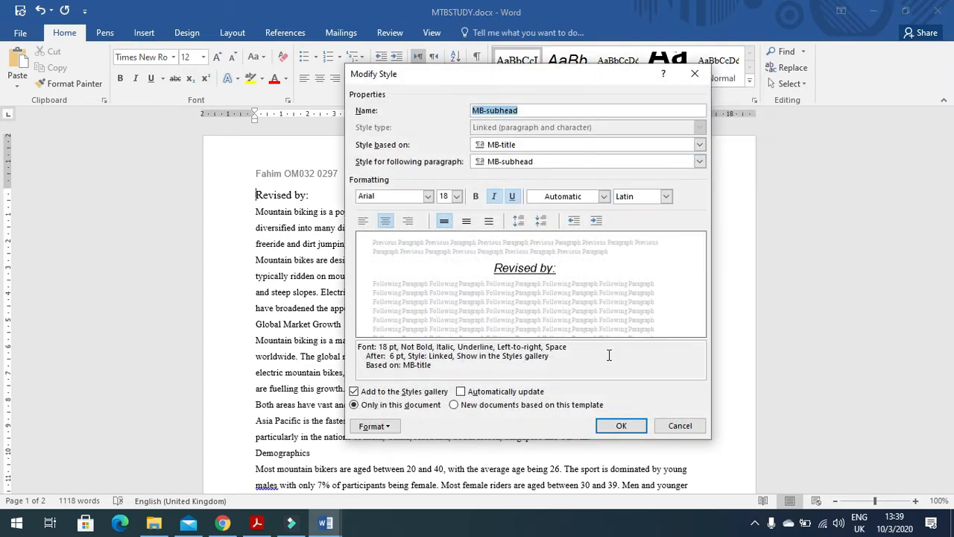
Step: Confirm MB-subhead as Arial 18 pt, italic, underlined, centred, based on MB-title
click(618, 422)
Step: Paste the MB-subhead style dialog screenshot under Step 3 in J2120EVIDENCE0297
mouse_move(325, 522)
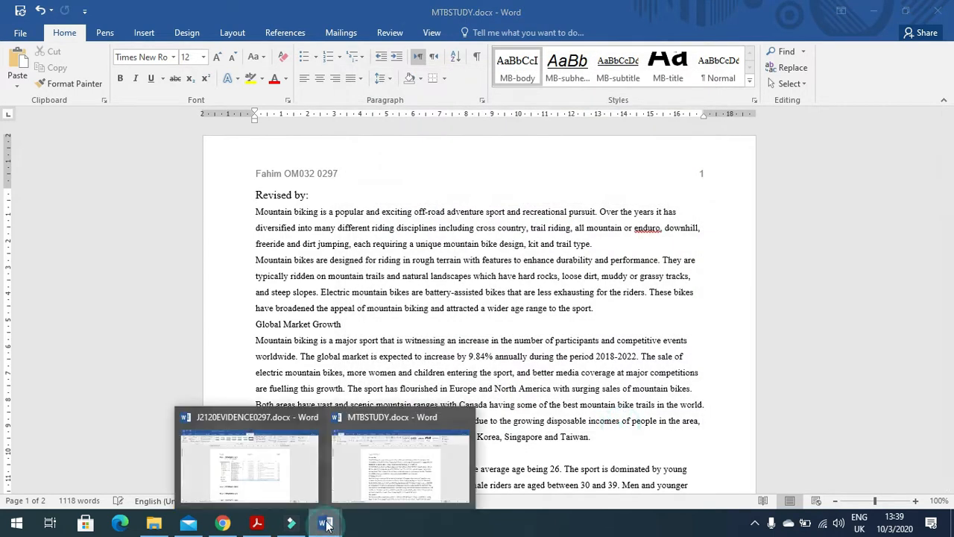
click(294, 473)
click(310, 412)
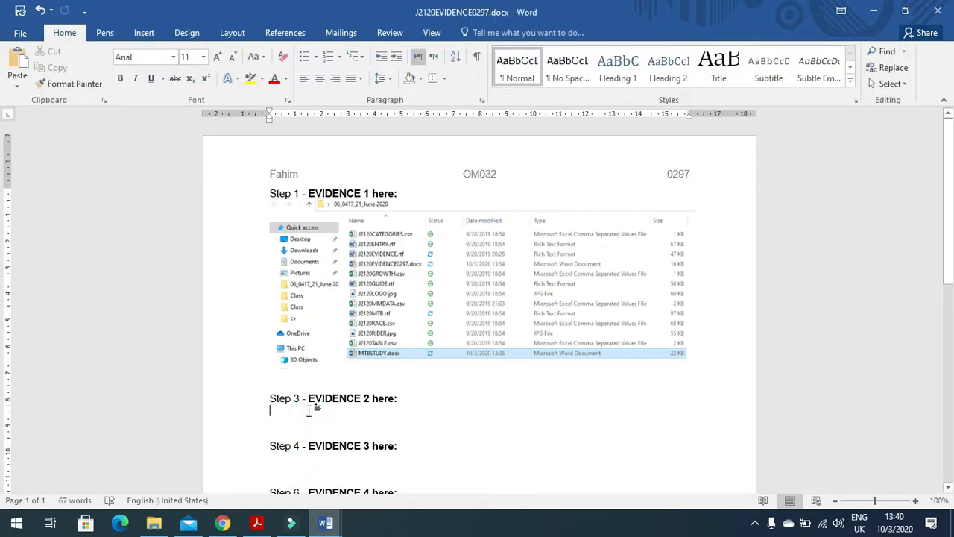
key(ctrl+v)
click(452, 403)
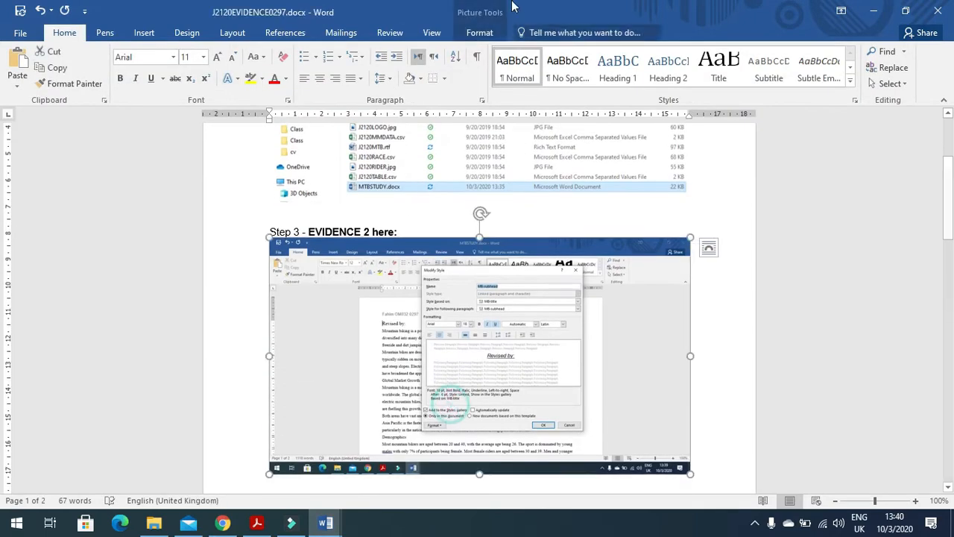
Step: Crop the screenshot to the Modify Style dialog, enlarge it, and scroll the PDF to task 4
click(486, 34)
click(822, 66)
drag(683, 468, 584, 431)
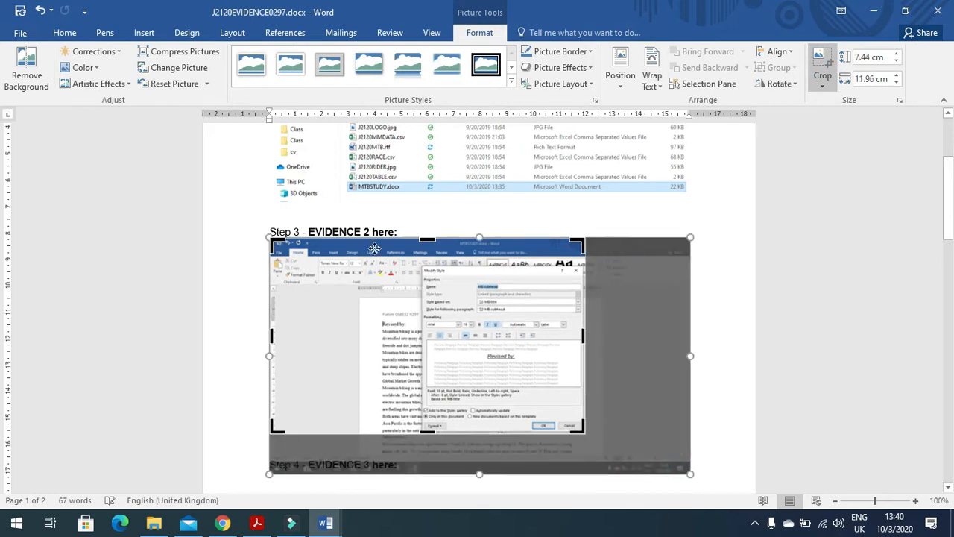
drag(271, 240, 418, 265)
click(642, 291)
click(374, 313)
drag(438, 411, 579, 478)
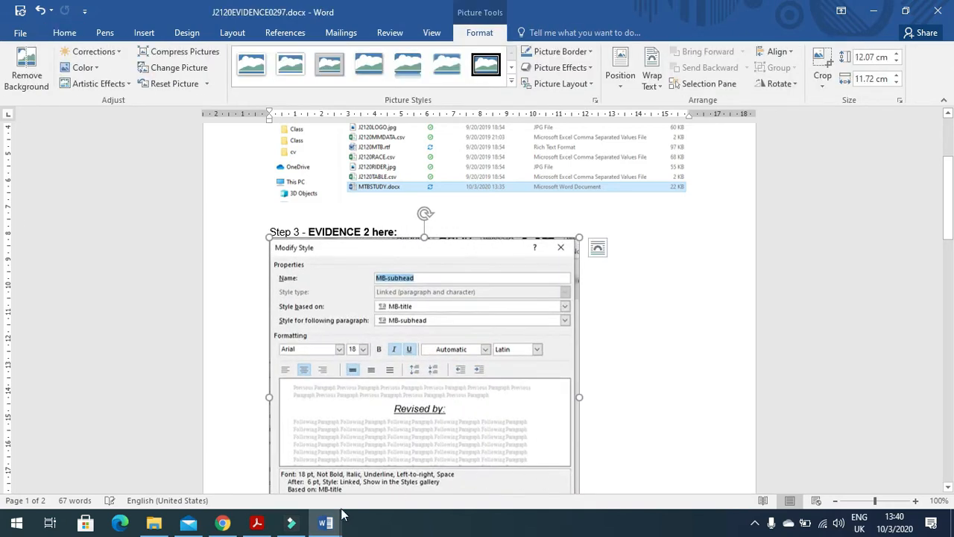
click(257, 523)
scroll(448, 304, down, 5)
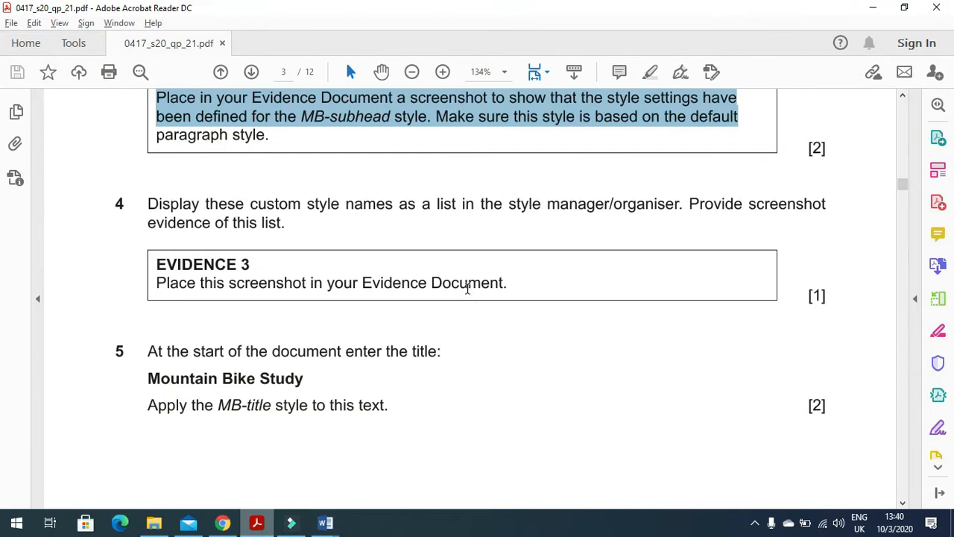
Step: Highlight question 4 in the PDF and check the full list of styles in Word
drag(136, 201, 625, 223)
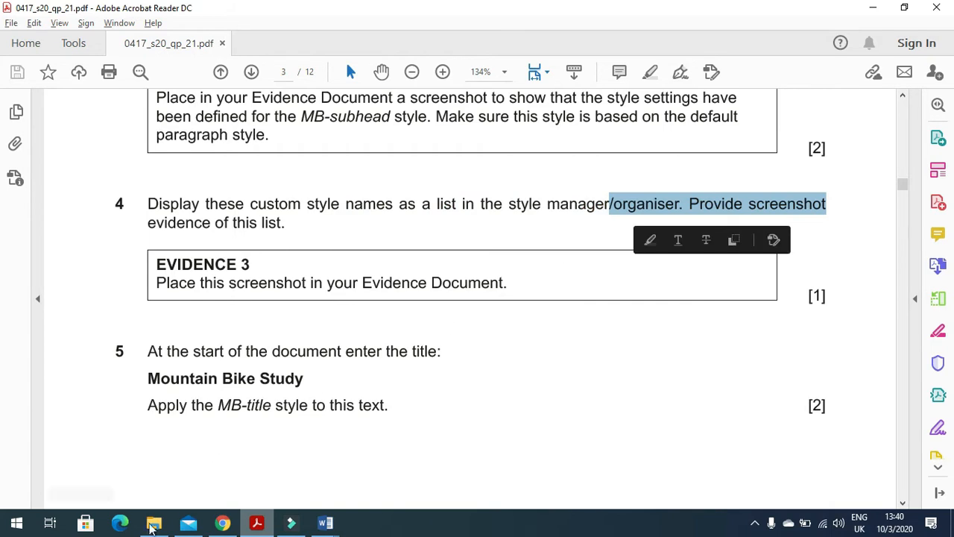
click(259, 523)
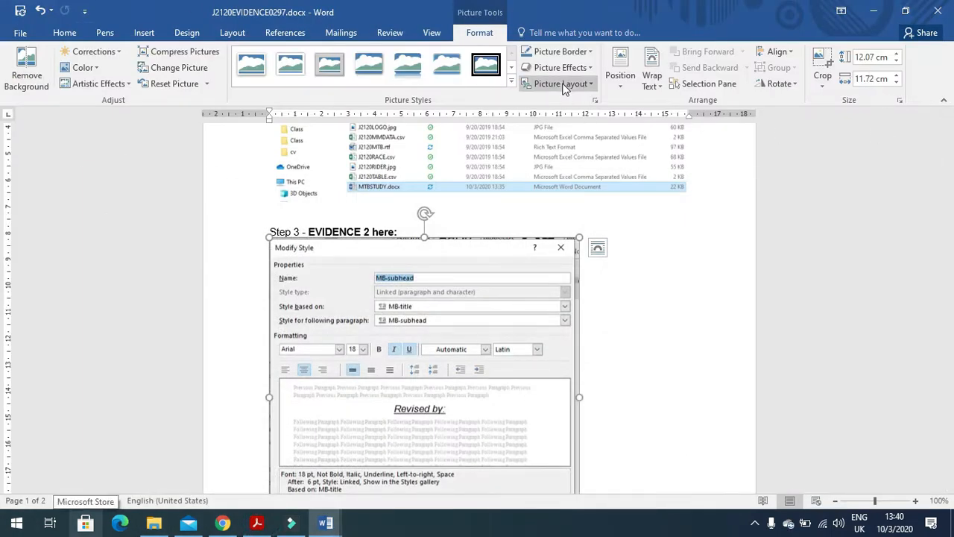
click(66, 34)
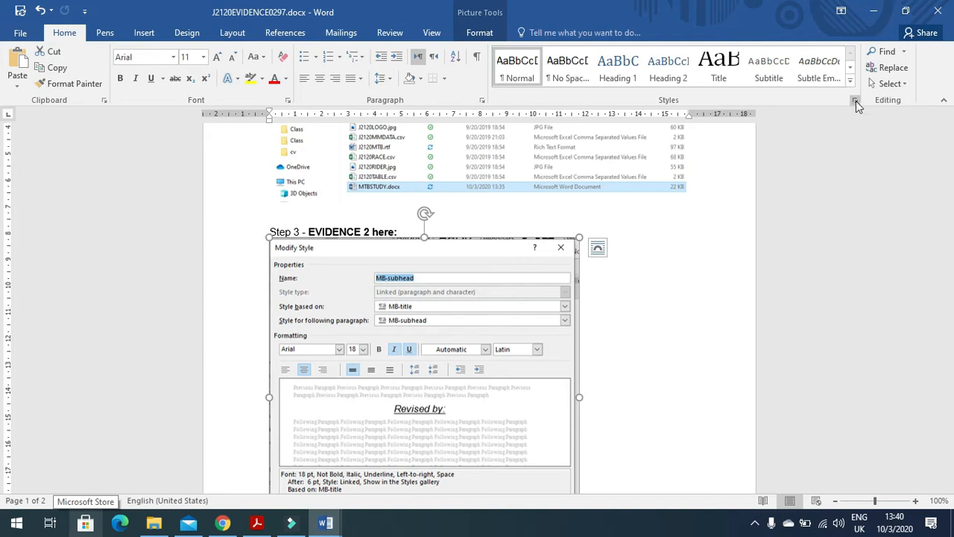
click(855, 101)
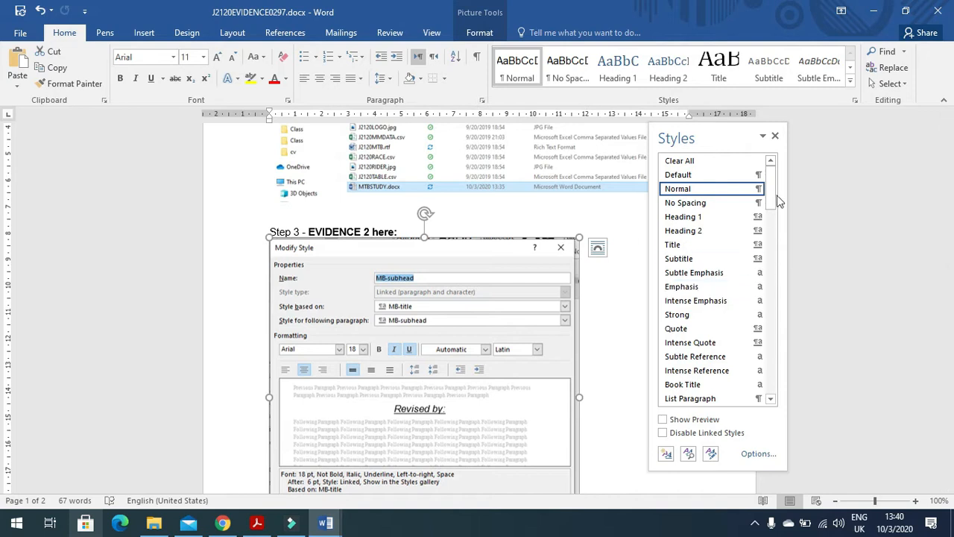
mouse_move(771, 192)
mouse_down()
mouse_move(782, 298)
mouse_move(773, 386)
mouse_move(776, 188)
mouse_up()
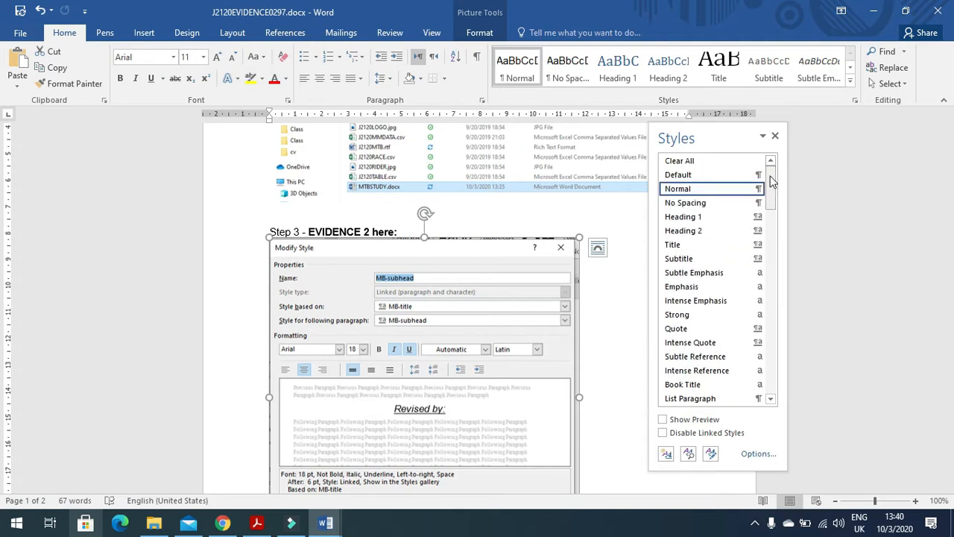
click(775, 135)
Step: Check the quick styles gallery, then bring MTBSTUDY forward
click(850, 82)
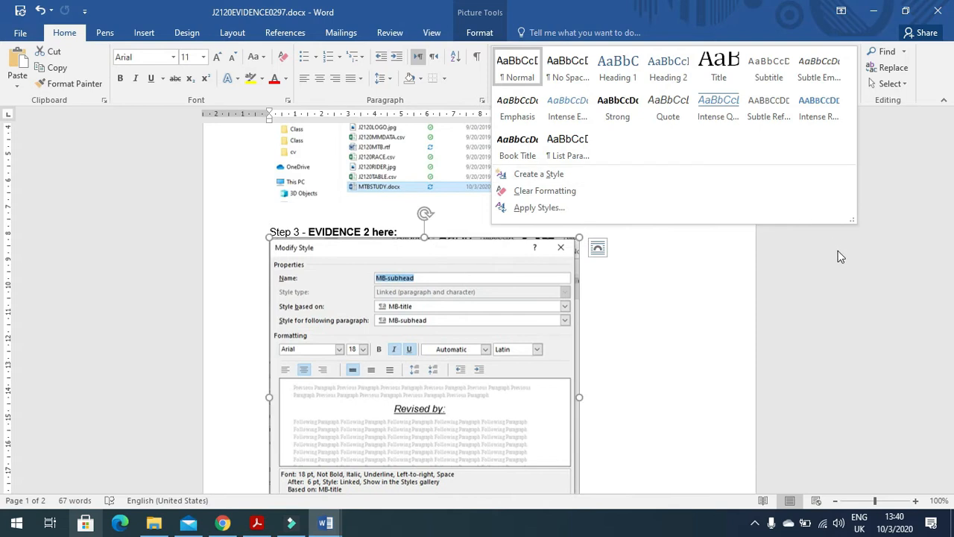
click(852, 298)
mouse_move(325, 522)
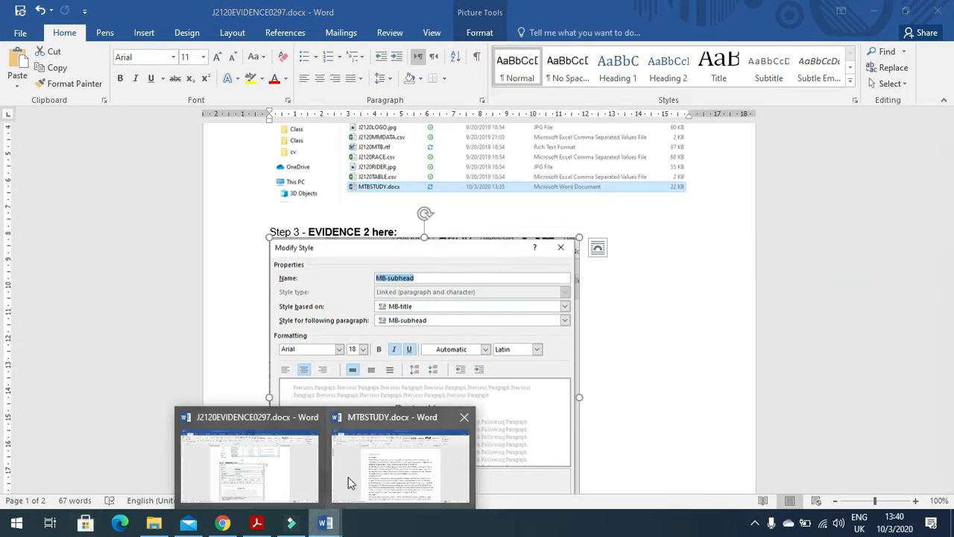
click(357, 466)
Step: Capture MTBSTUDY's style list and paste it under Step 4 of the evidence document
click(755, 100)
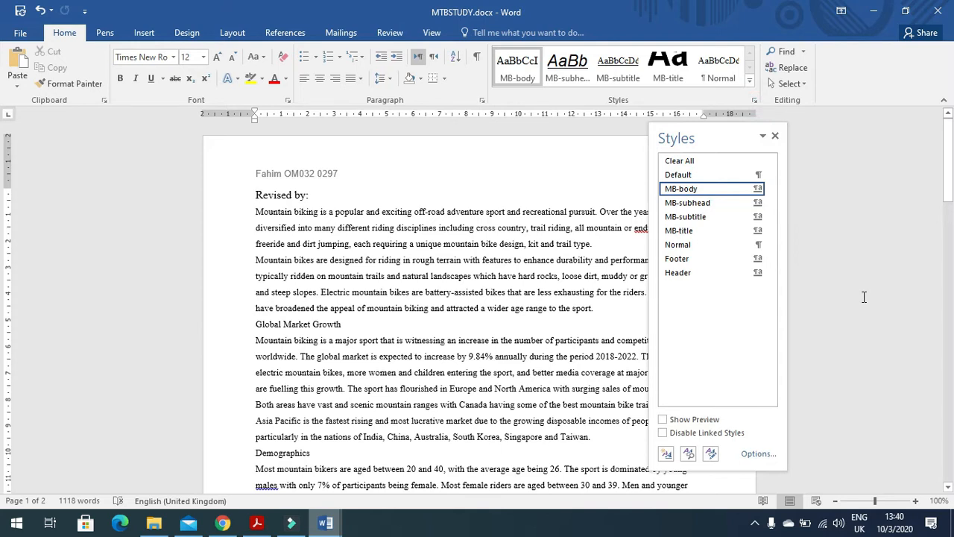
click(776, 135)
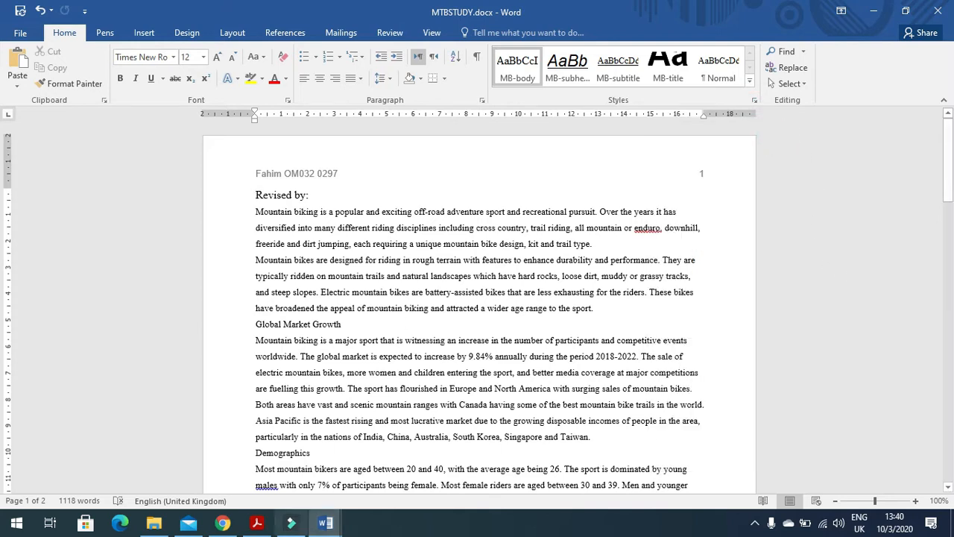
click(256, 525)
mouse_move(326, 522)
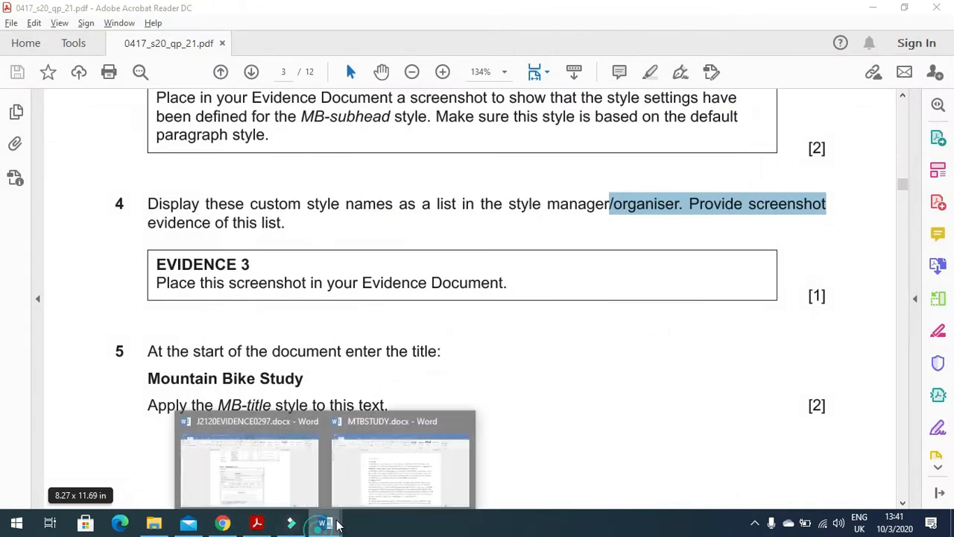
click(289, 459)
scroll(336, 322, down, 6)
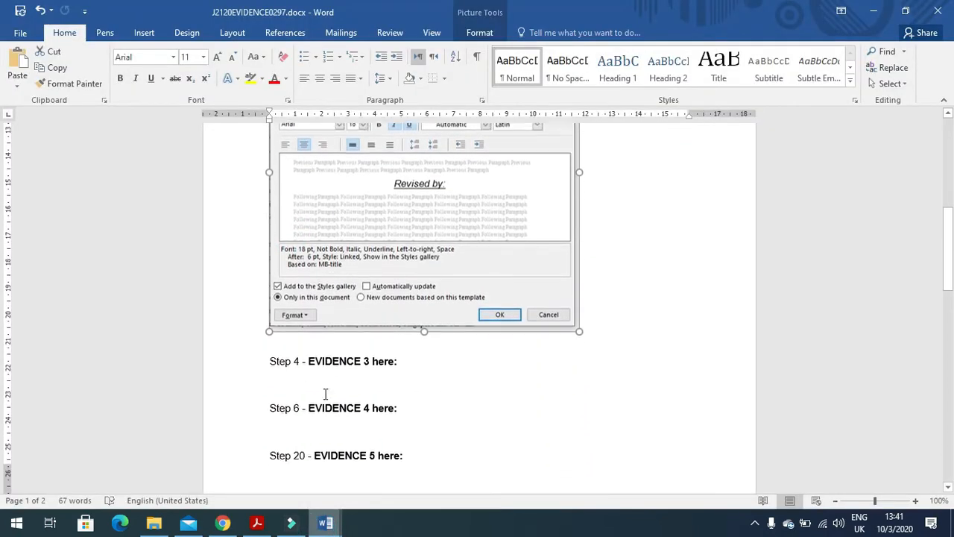
click(302, 363)
key(ctrl+v)
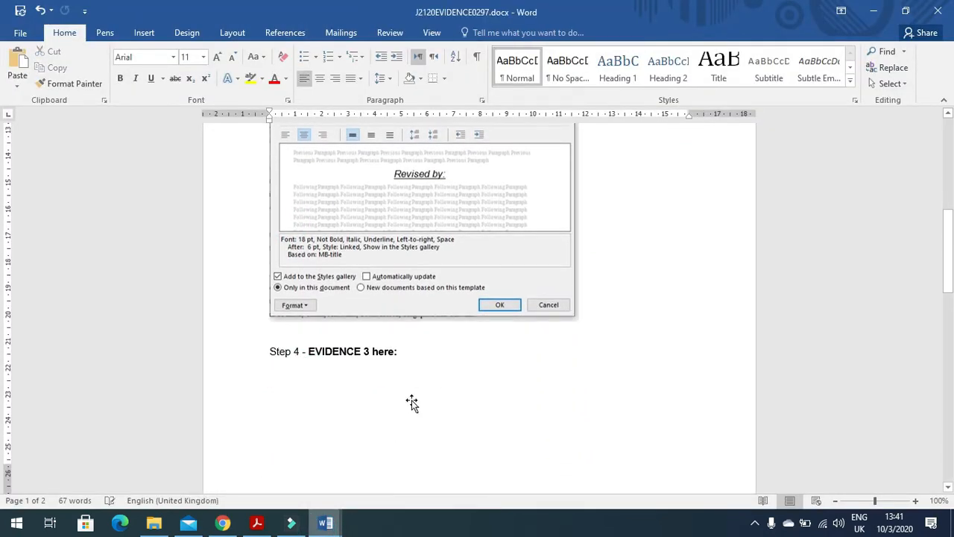
Step: Crop the screenshot to the style list, enlarge it, and scroll the PDF to task 5
click(437, 383)
click(469, 35)
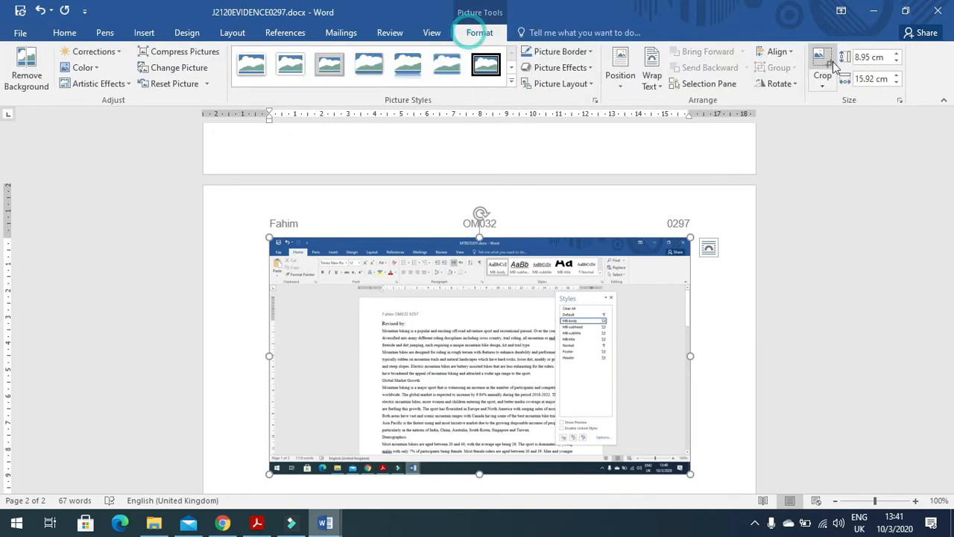
click(822, 63)
drag(686, 470, 617, 446)
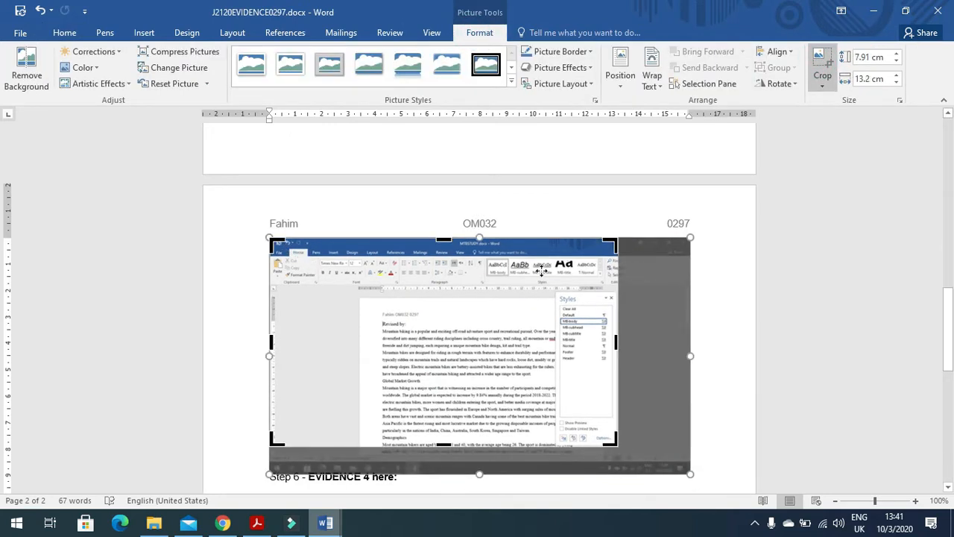
drag(274, 243, 566, 297)
click(696, 287)
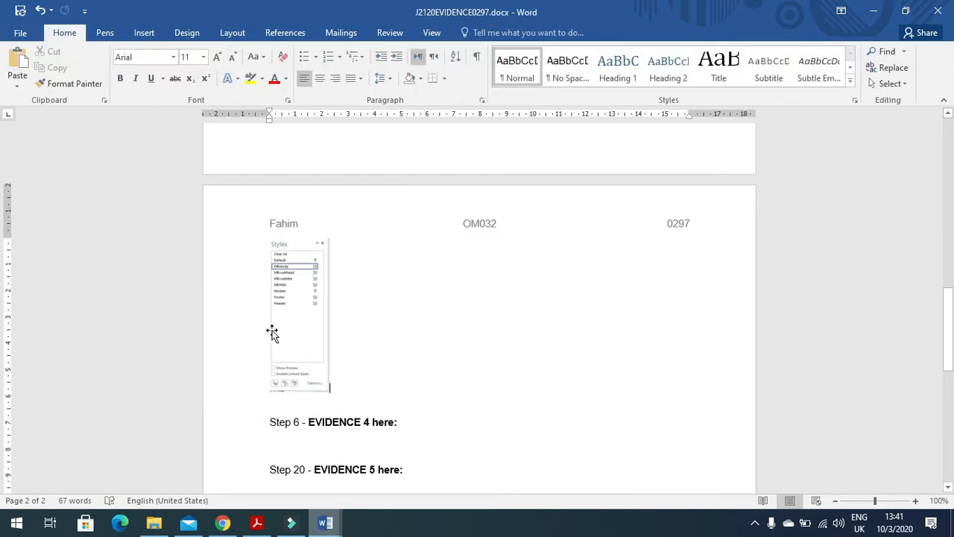
click(304, 328)
drag(329, 391, 422, 515)
click(257, 523)
scroll(351, 410, down, 4)
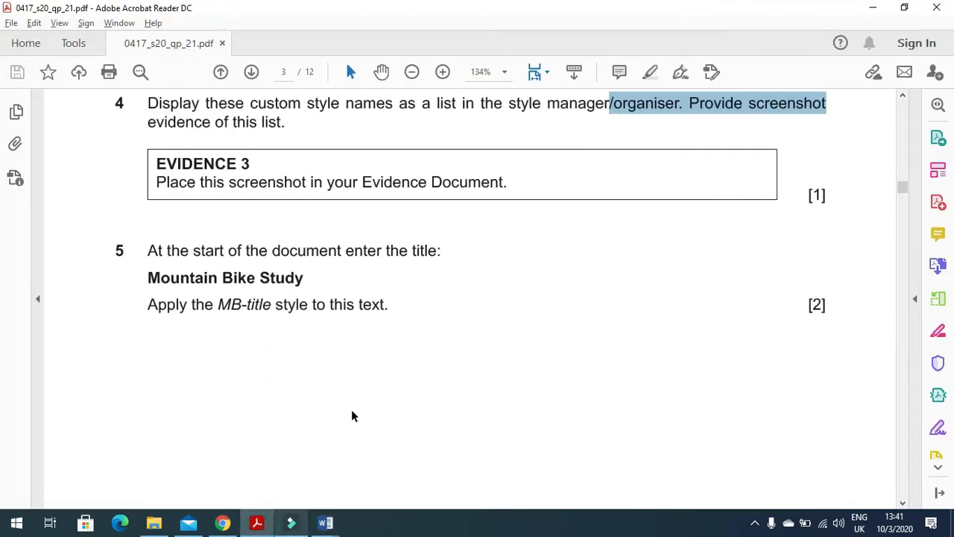
Step: Copy 'Mountain Bike Study' from question 5 and paste it on a new first line of MTBSTUDY
drag(149, 217, 422, 226)
drag(313, 243, 153, 254)
key(ctrl+c)
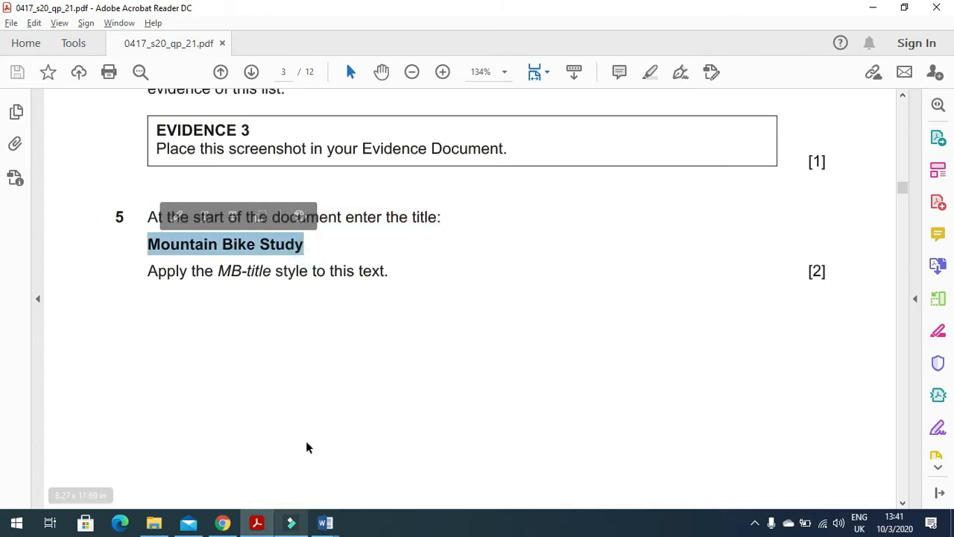
key(alt+Tab)
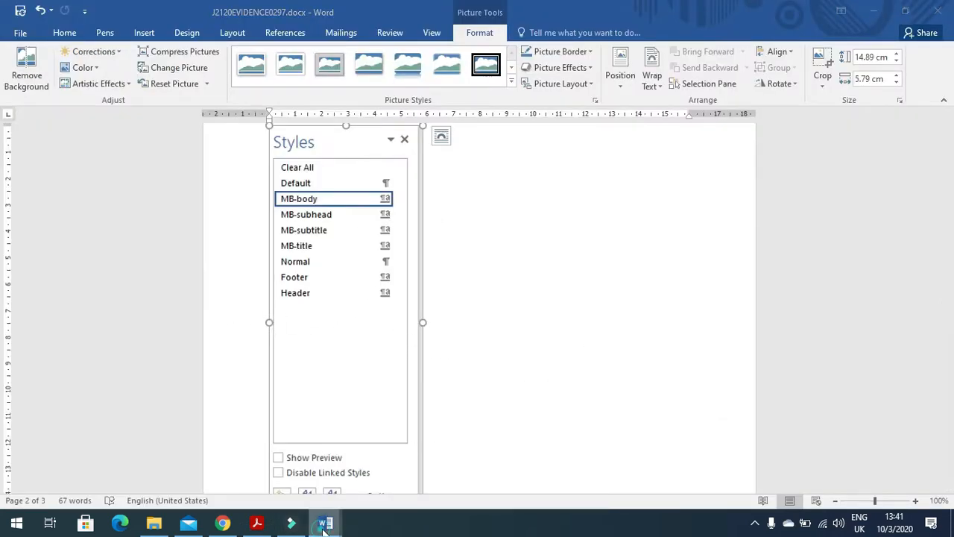
mouse_move(325, 521)
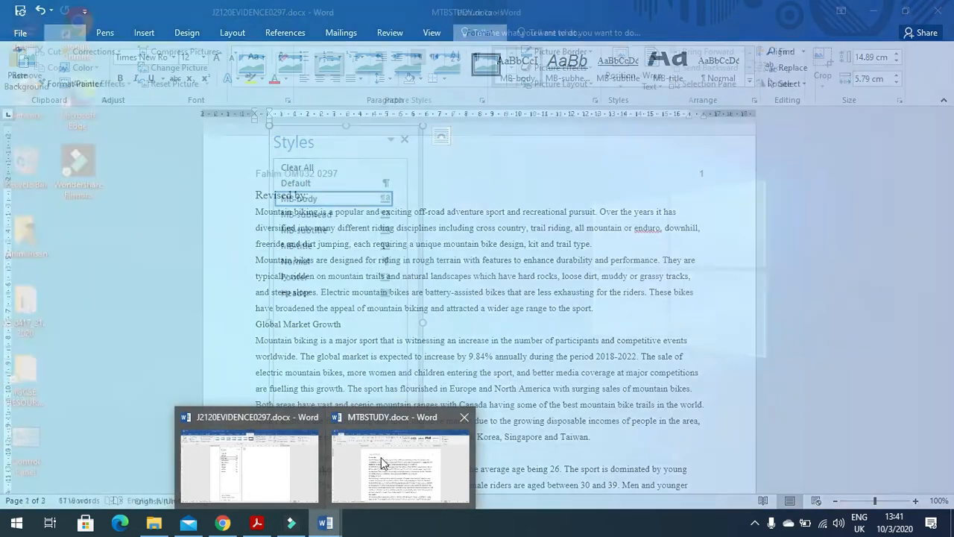
click(380, 459)
key(Return)
key(Up)
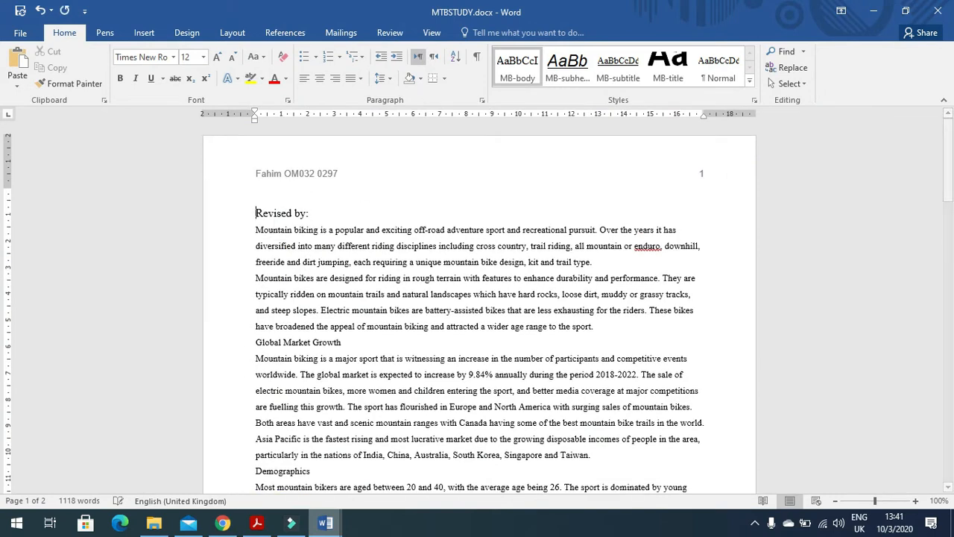
key(ctrl+v)
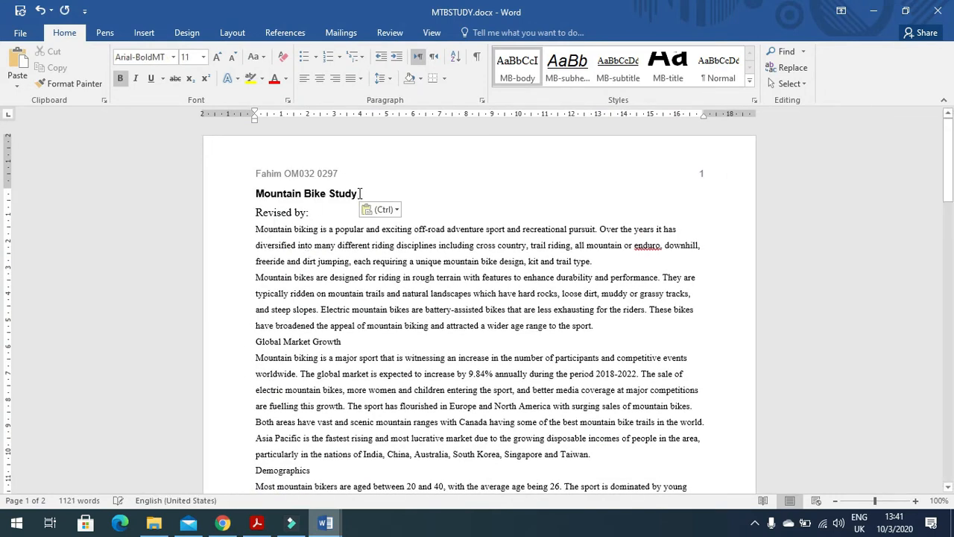
Step: Apply the MB-title style to the 'Mountain Bike Study' title
drag(314, 194, 257, 196)
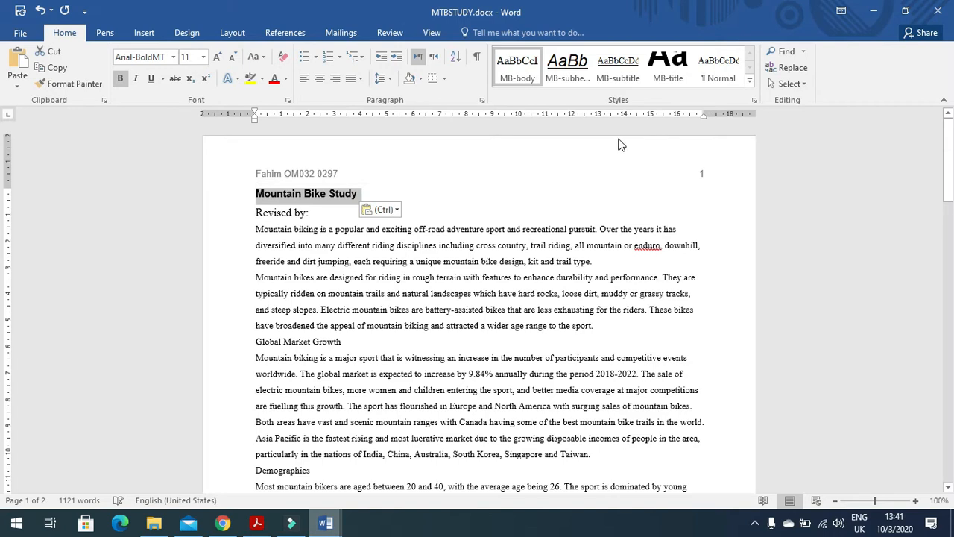
click(669, 74)
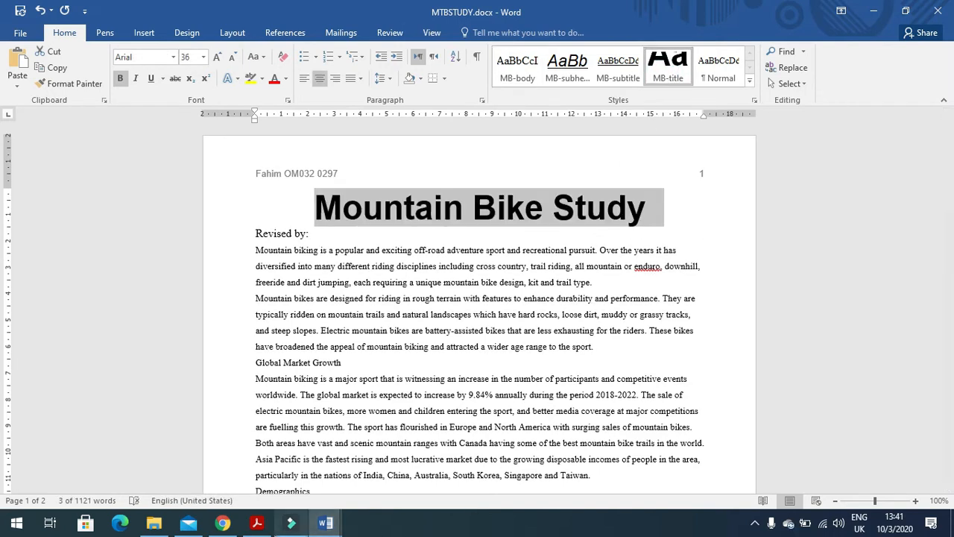
click(256, 523)
scroll(253, 305, down, 3)
scroll(252, 305, down, 10)
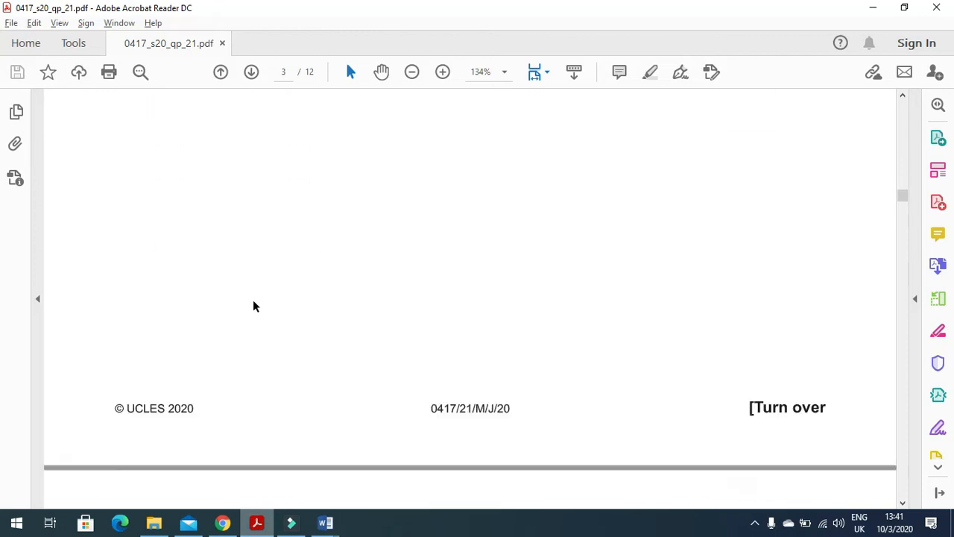
Step: Enter the candidate's name after 'Revised by:', separated by a space
drag(146, 205, 561, 212)
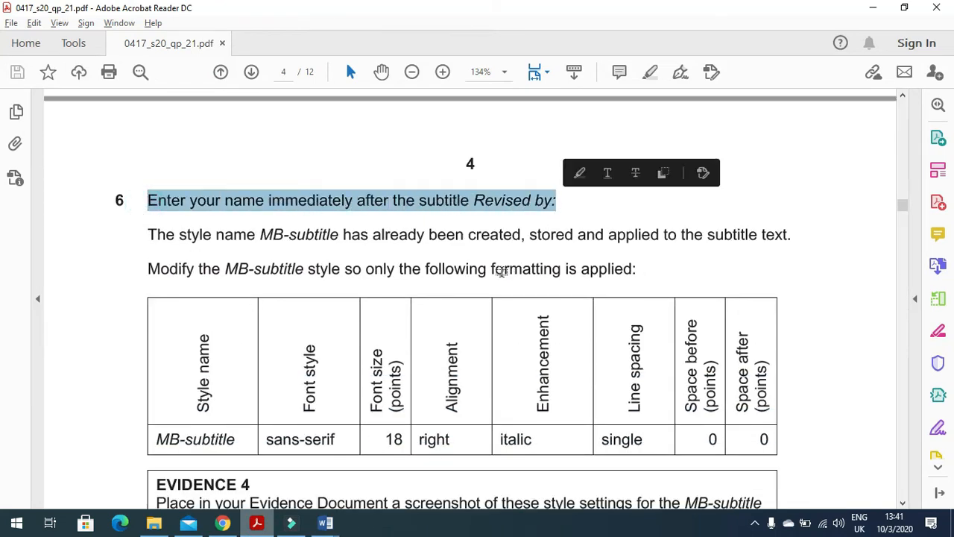
key(alt+Tab)
click(318, 237)
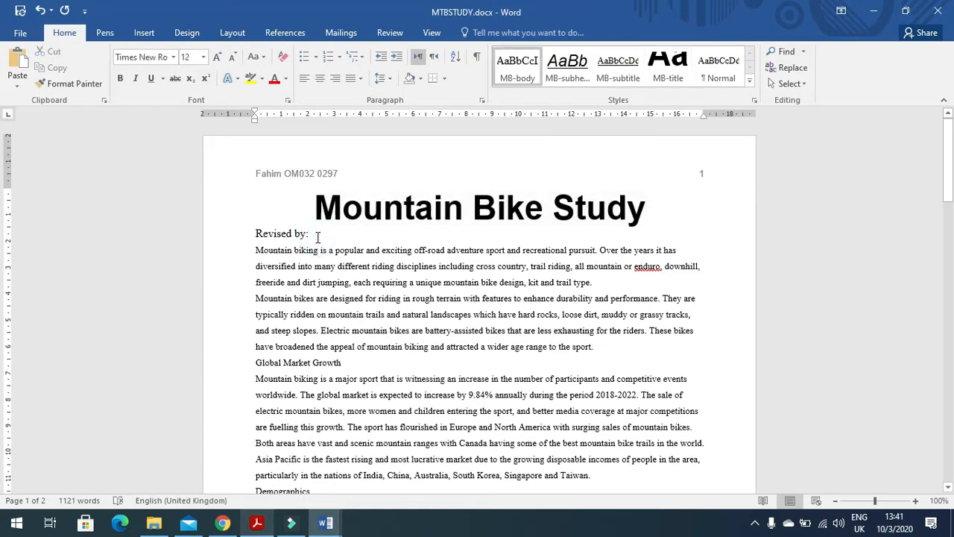
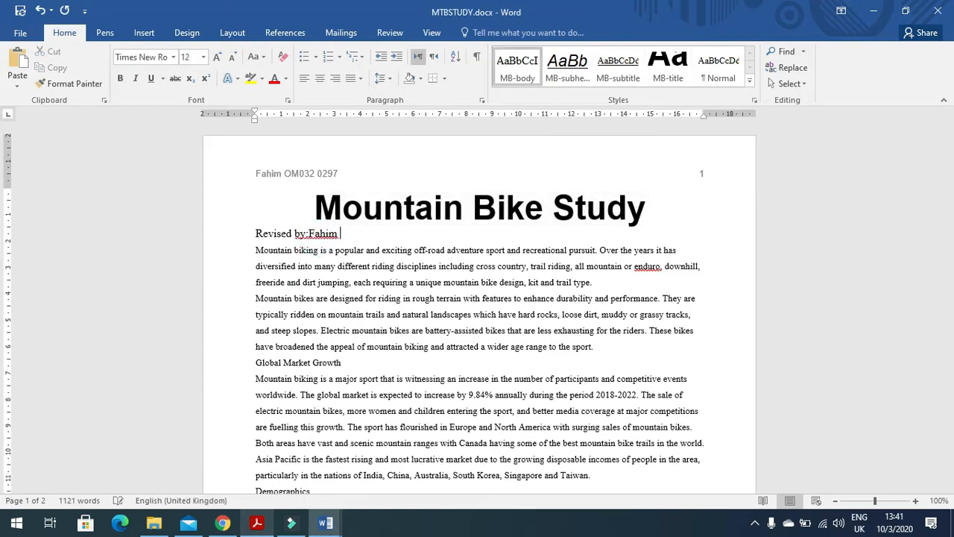
click(309, 233)
Step: Read the MB-subtitle instruction in the PDF and select the whole Revised by line
key(alt+Tab)
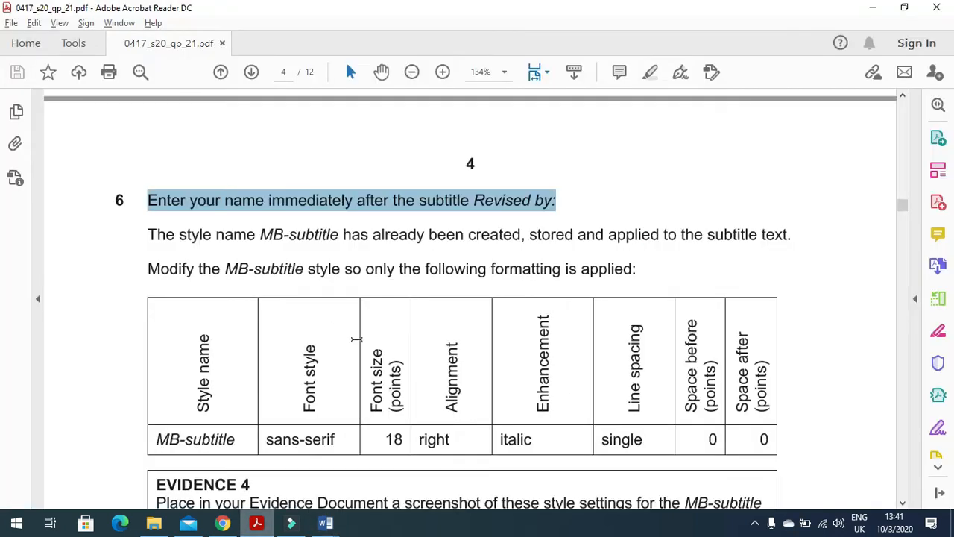
mouse_move(144, 240)
mouse_down()
mouse_move(599, 251)
mouse_move(656, 231)
mouse_move(722, 238)
mouse_move(713, 239)
mouse_up()
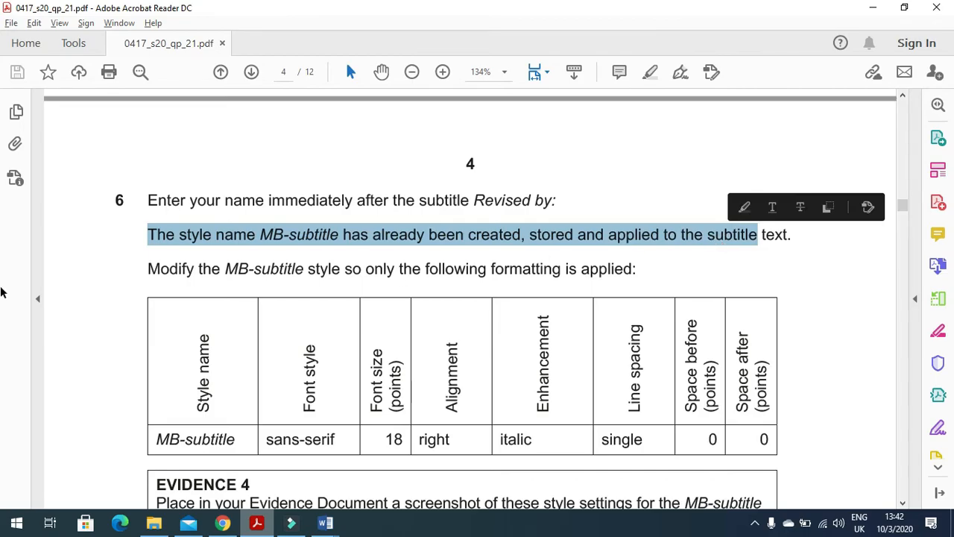
key(alt+Tab)
drag(372, 234, 264, 234)
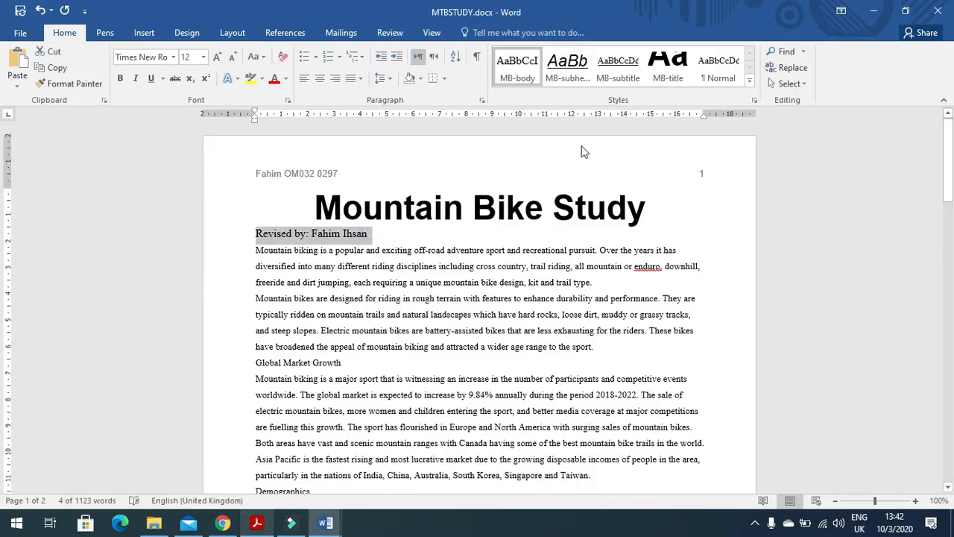
Step: Apply the MB-subtitle style to the Revised by line and check its required settings
click(628, 66)
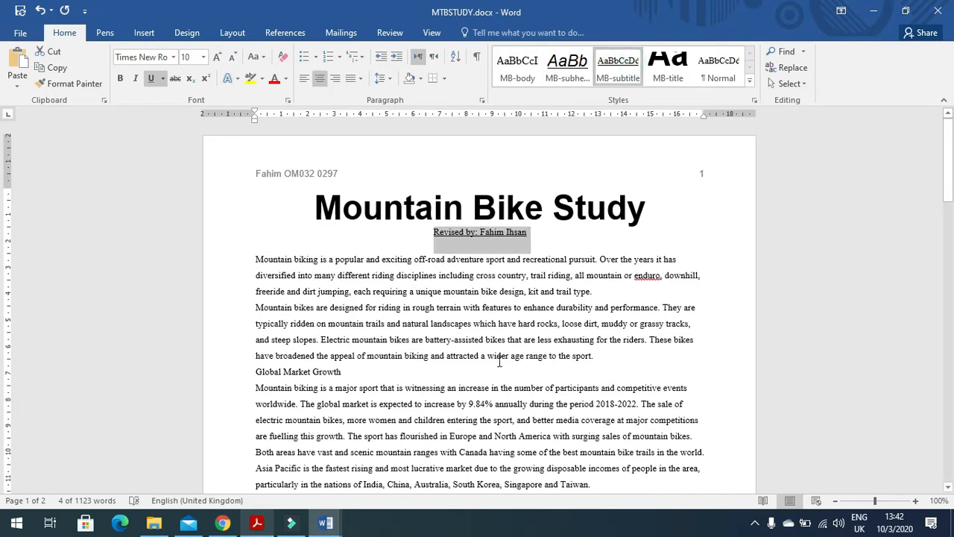
key(alt+Tab)
scroll(430, 369, down, 1)
scroll(429, 370, down, 3)
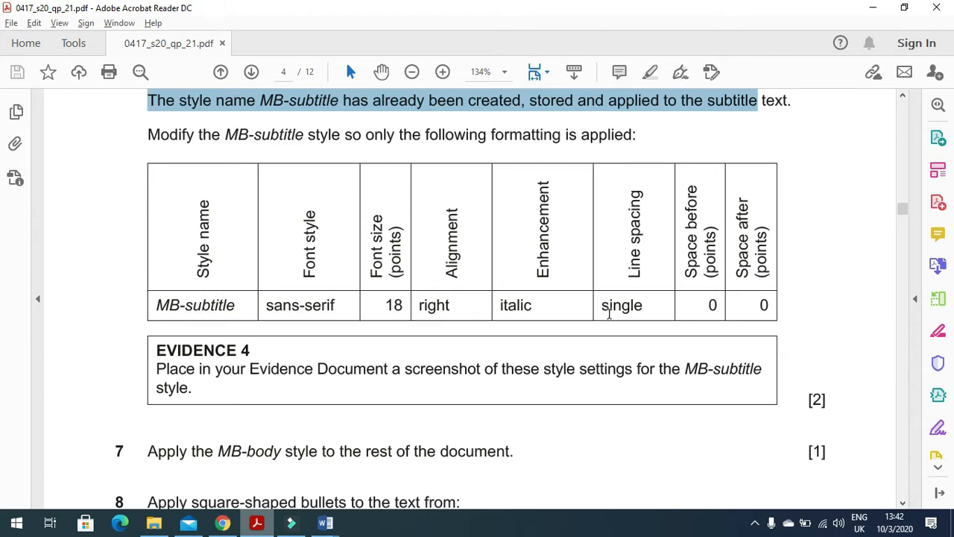
key(alt+Tab)
Step: Modify MB-subtitle to Arial 18 pt, italic, right-aligned, with underline removed
right_click(623, 74)
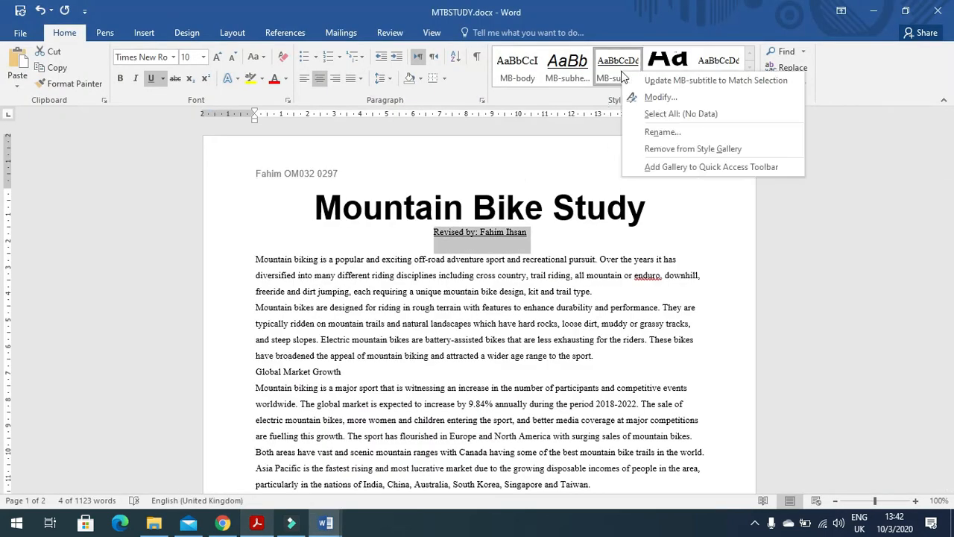
click(652, 97)
key(alt+Tab)
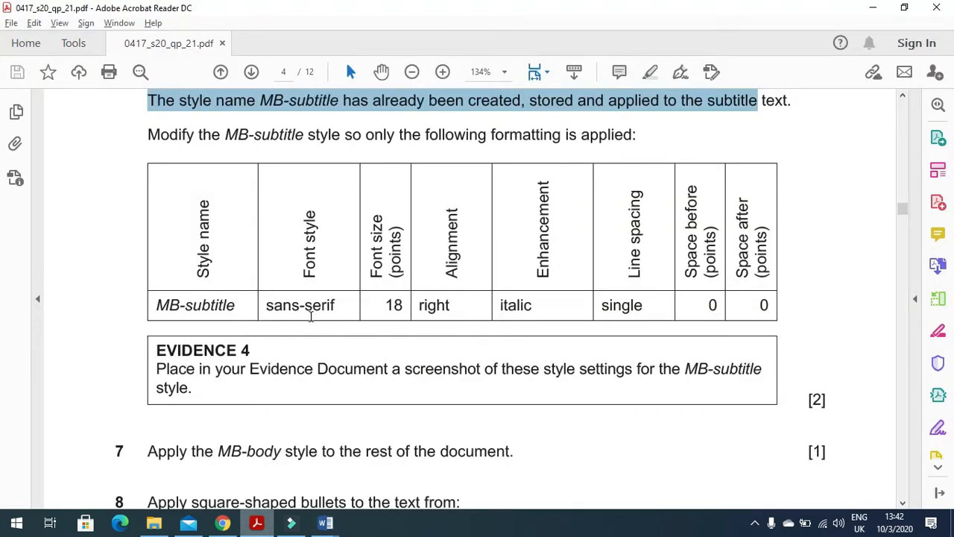
key(alt+Tab)
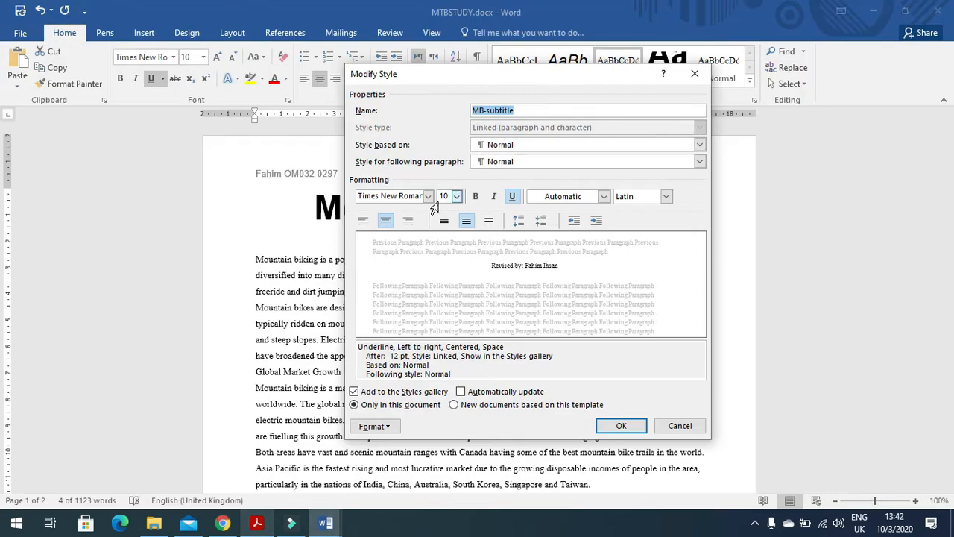
click(428, 196)
click(376, 273)
click(456, 197)
click(444, 273)
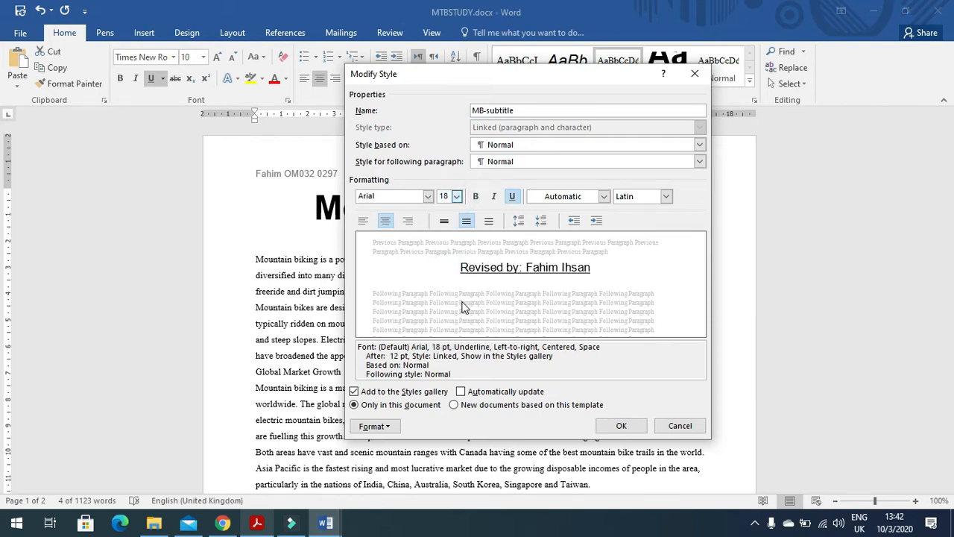
key(alt+Tab)
key(alt+Tab)
click(408, 221)
click(493, 196)
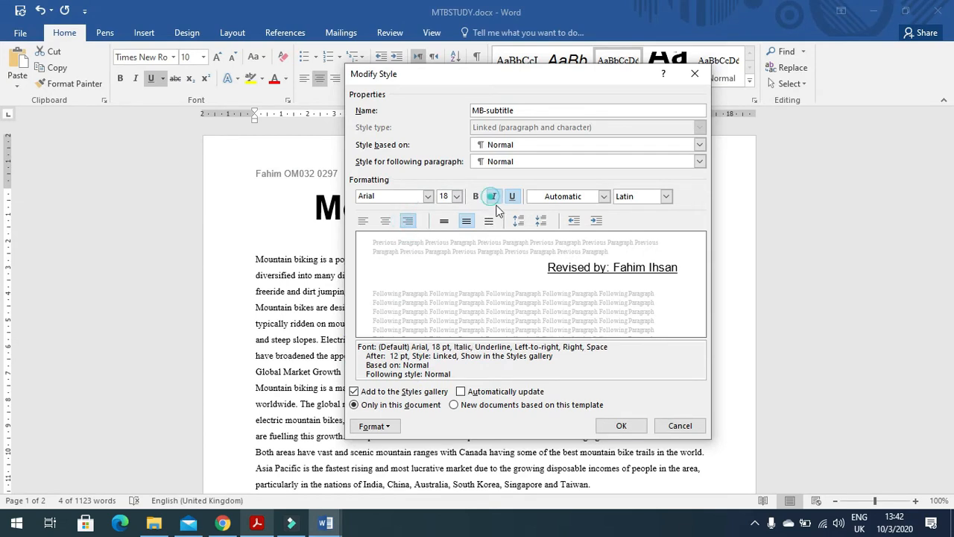
click(512, 196)
key(alt+Tab)
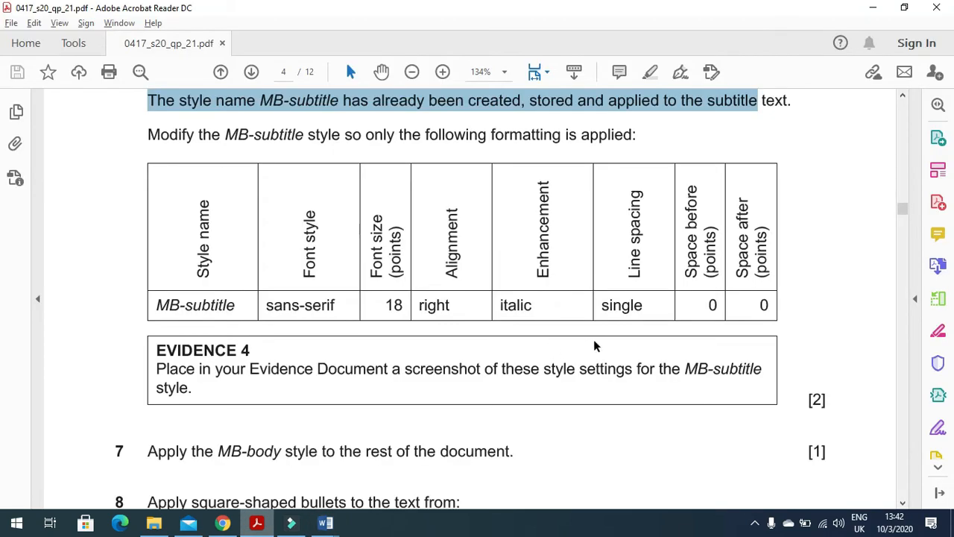
key(alt+Tab)
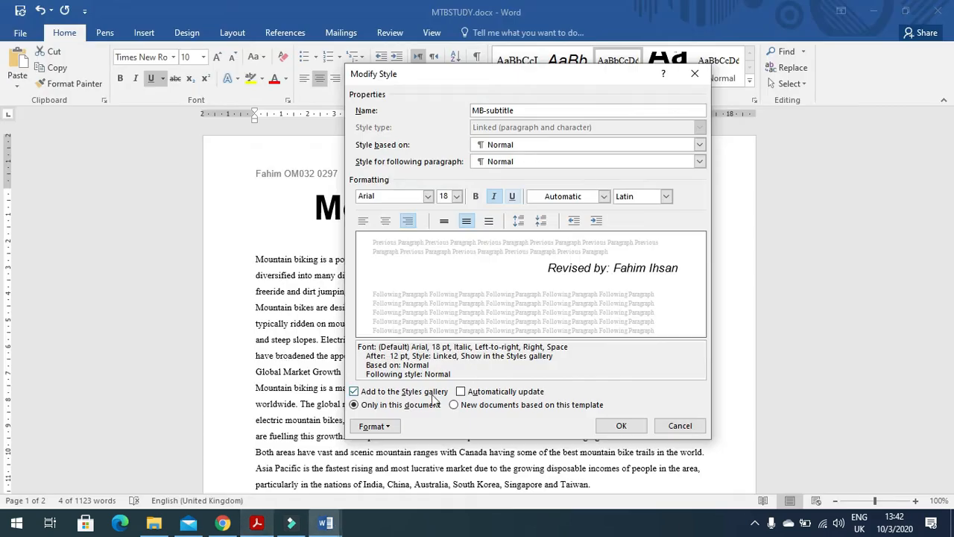
Step: Give MB-subtitle single line spacing and 0 pt space after, and save the style
click(381, 426)
click(369, 297)
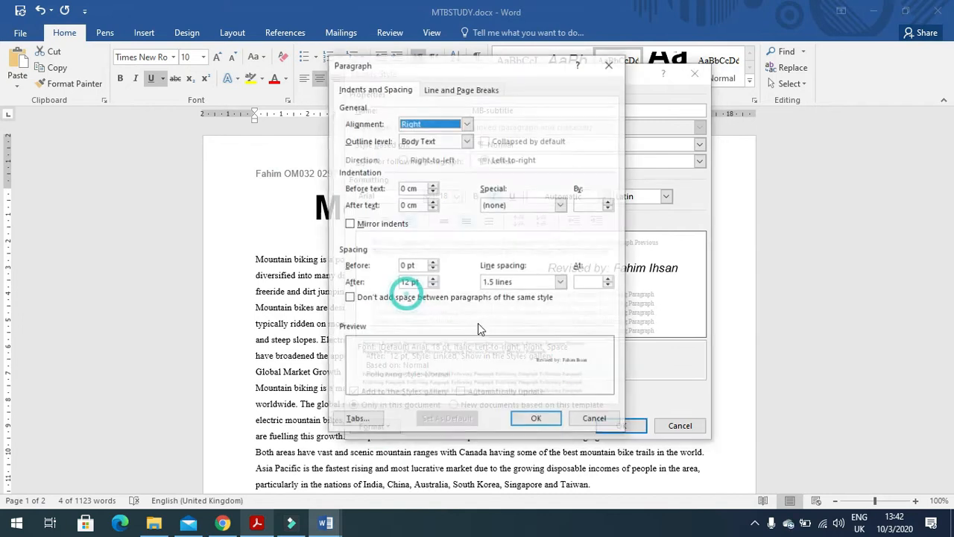
click(560, 282)
click(512, 295)
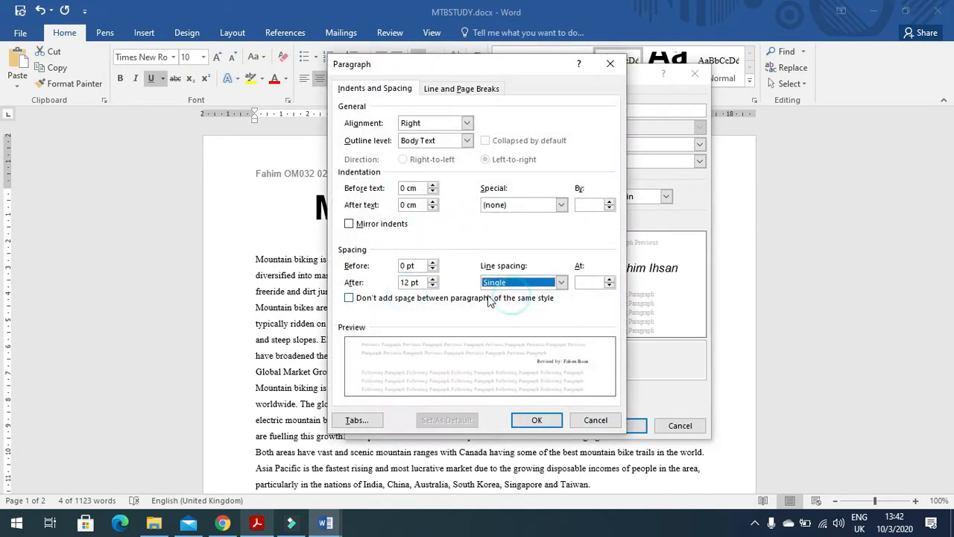
double_click(410, 283)
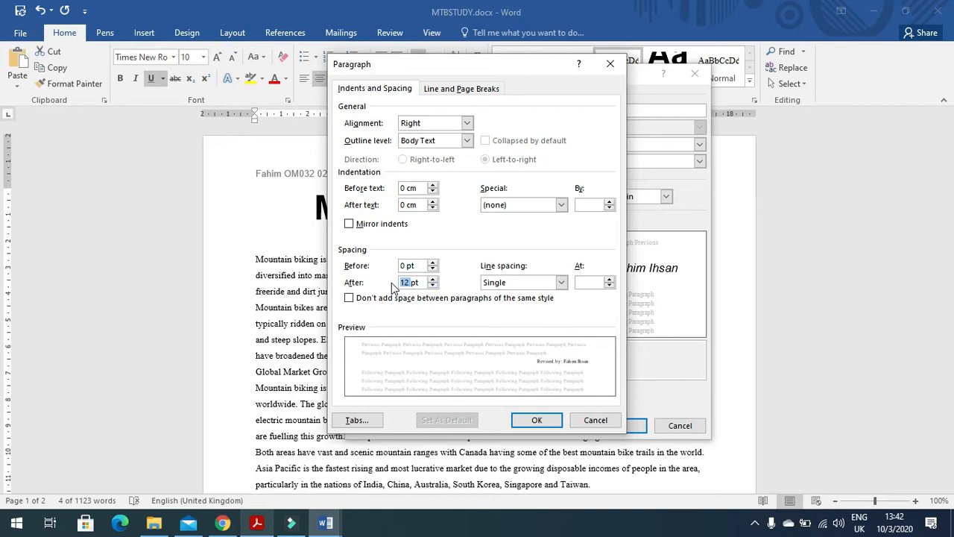
click(528, 422)
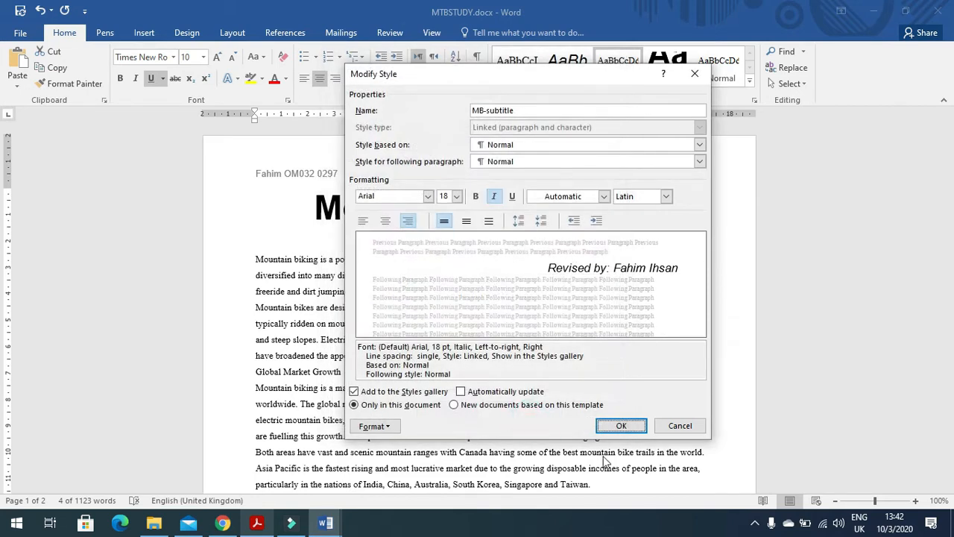
click(623, 423)
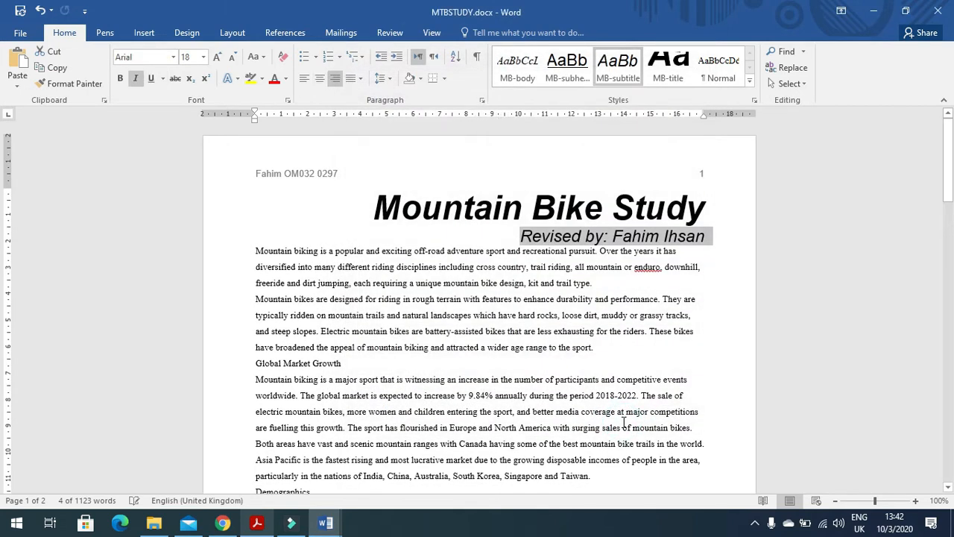
Step: Read the EVIDENCE 4 instruction and capture the MB-subtitle Modify Style dialog
key(alt+Tab)
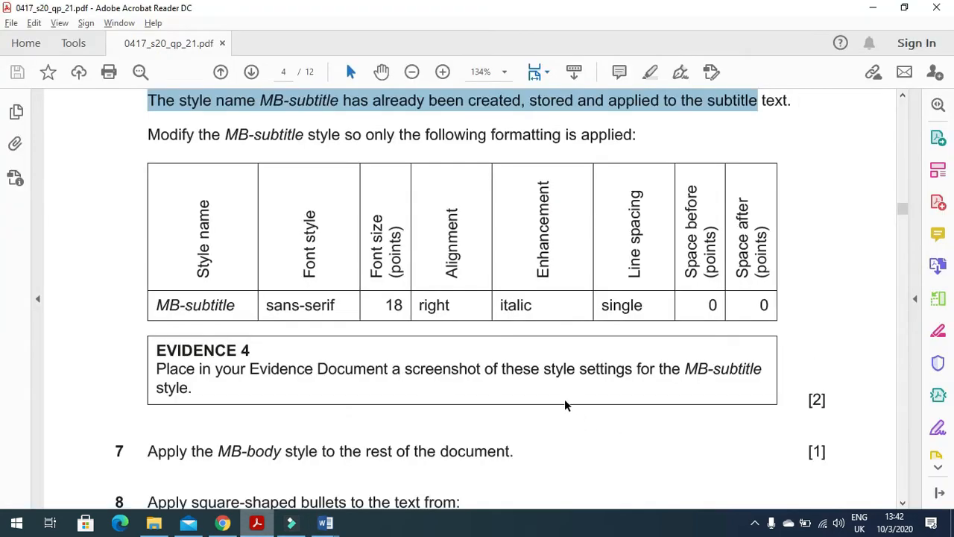
drag(156, 369, 427, 380)
drag(500, 375, 727, 374)
key(alt+Tab)
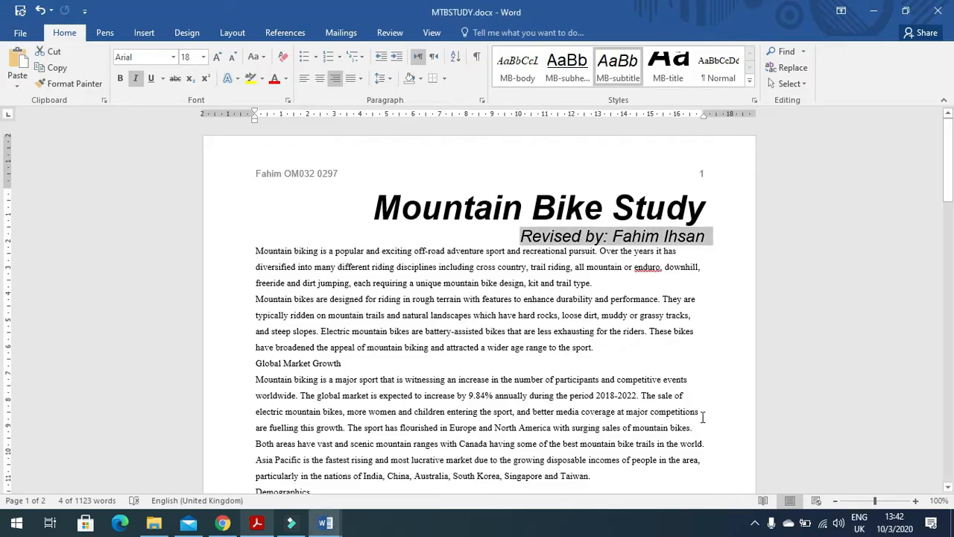
right_click(622, 70)
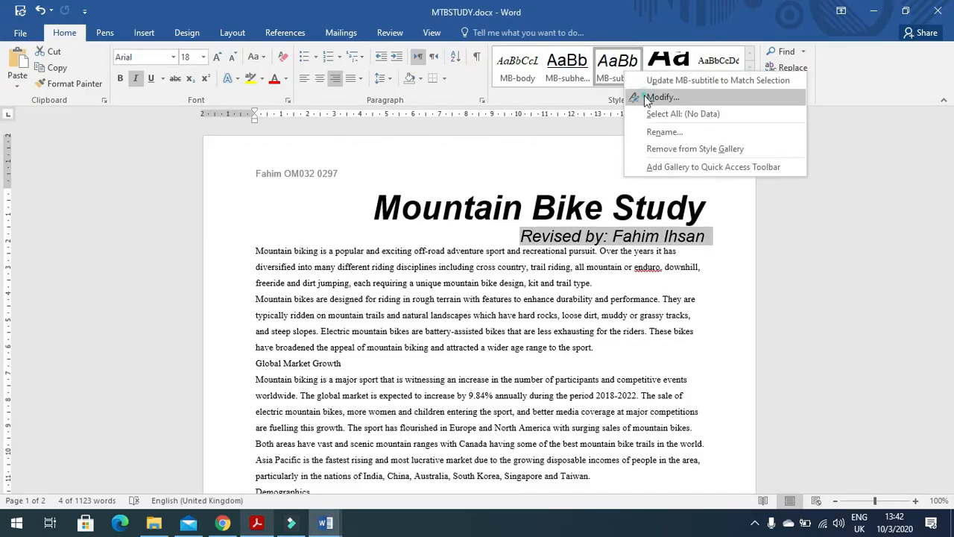
click(643, 95)
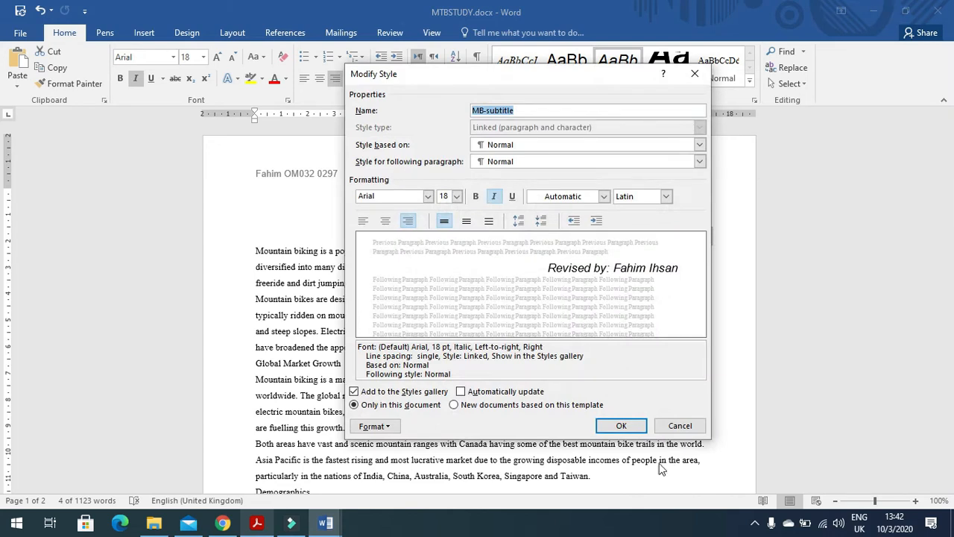
click(614, 425)
Step: Paste the MB-subtitle dialog screenshot under Step 6 in J2120EVIDENCE0297.docx
mouse_move(325, 522)
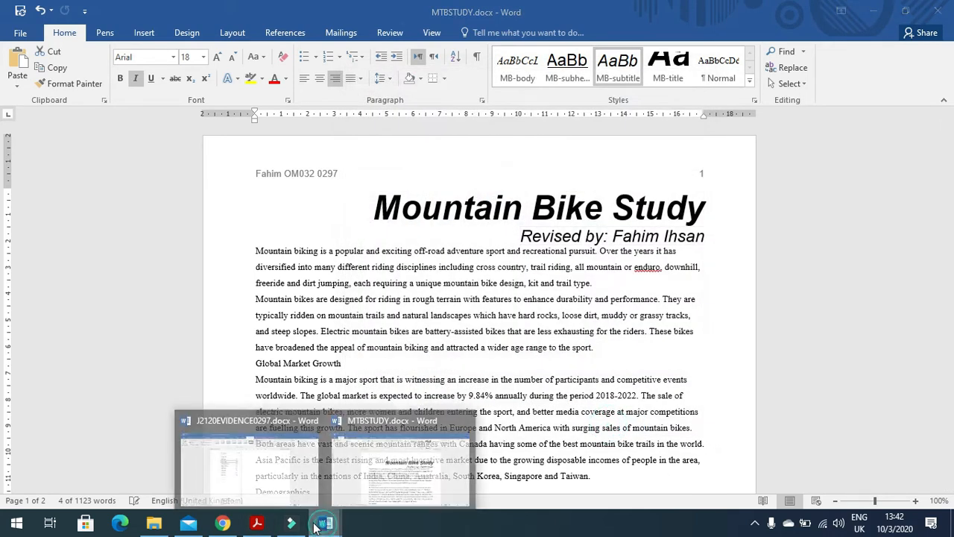
click(310, 493)
scroll(319, 415, down, 3)
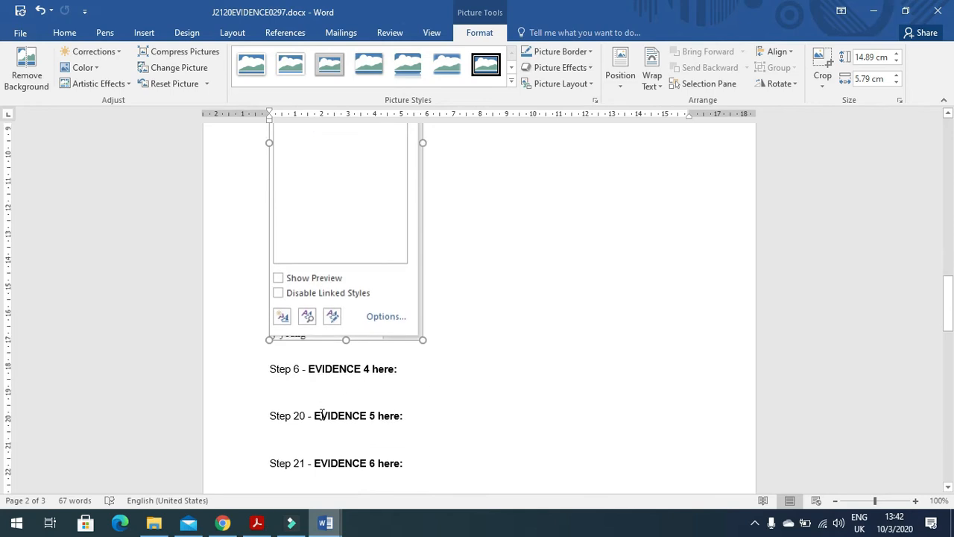
click(338, 335)
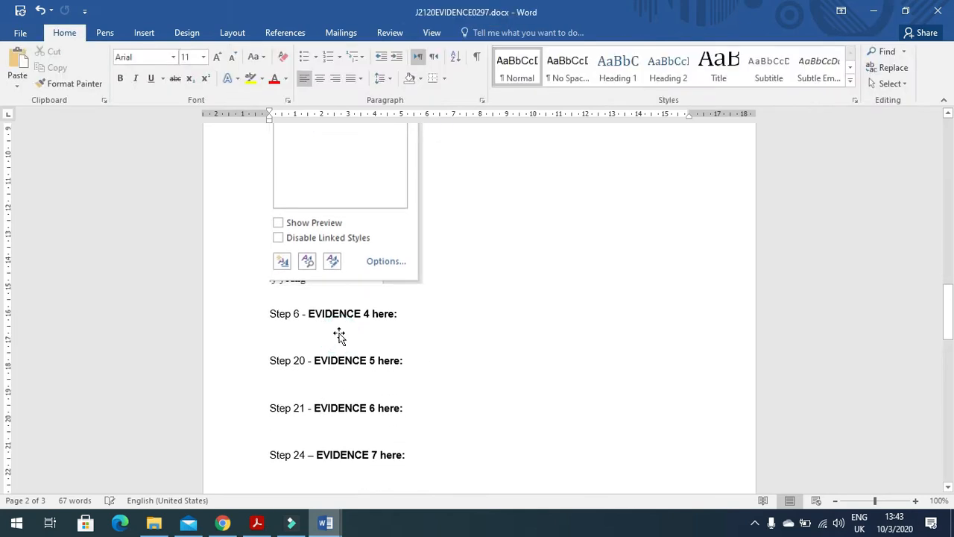
key(ctrl+v)
click(386, 330)
Step: Crop the screenshot to the style dialog, enlarge it, and return to MTBSTUDY
click(479, 32)
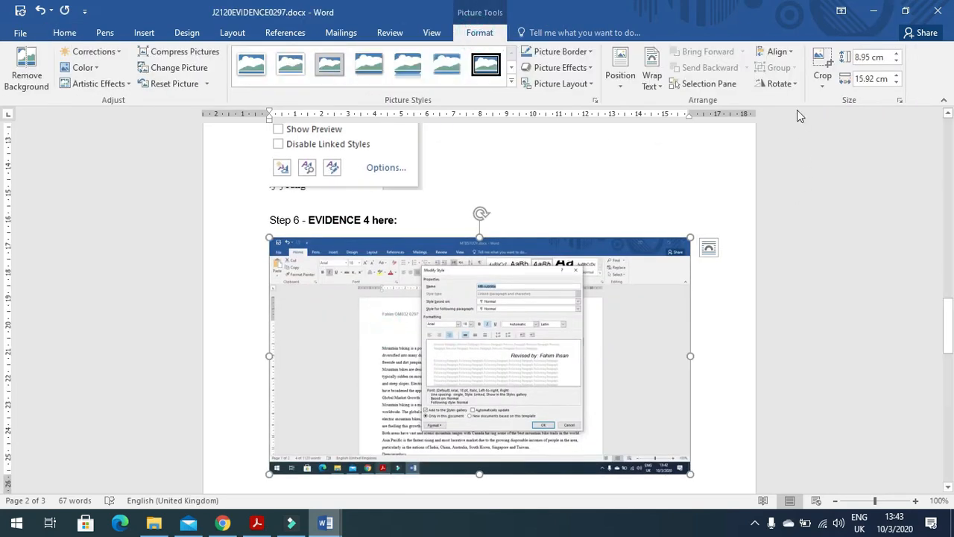
click(821, 62)
drag(683, 468, 583, 431)
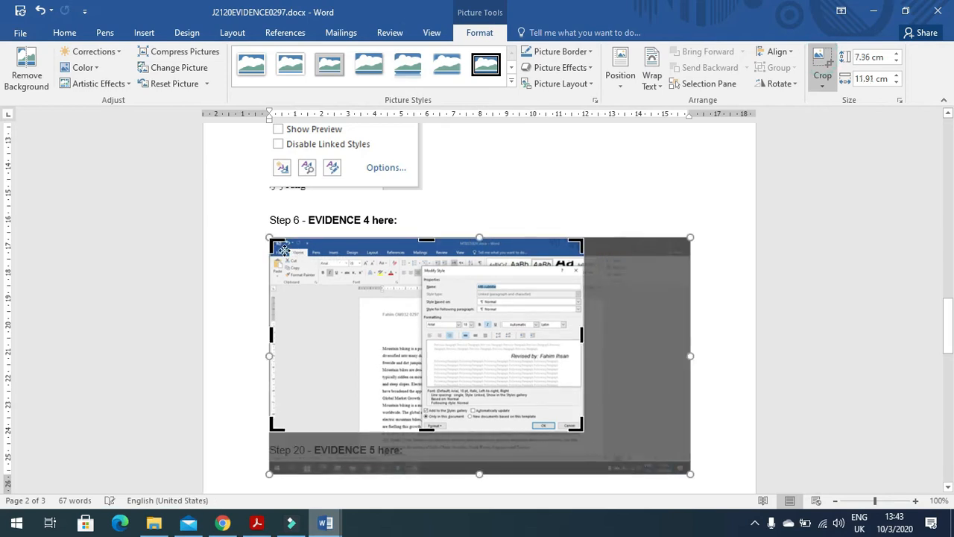
drag(276, 241, 421, 266)
click(673, 297)
click(366, 325)
drag(439, 410, 533, 465)
scroll(628, 451, down, 1)
key(alt+Tab)
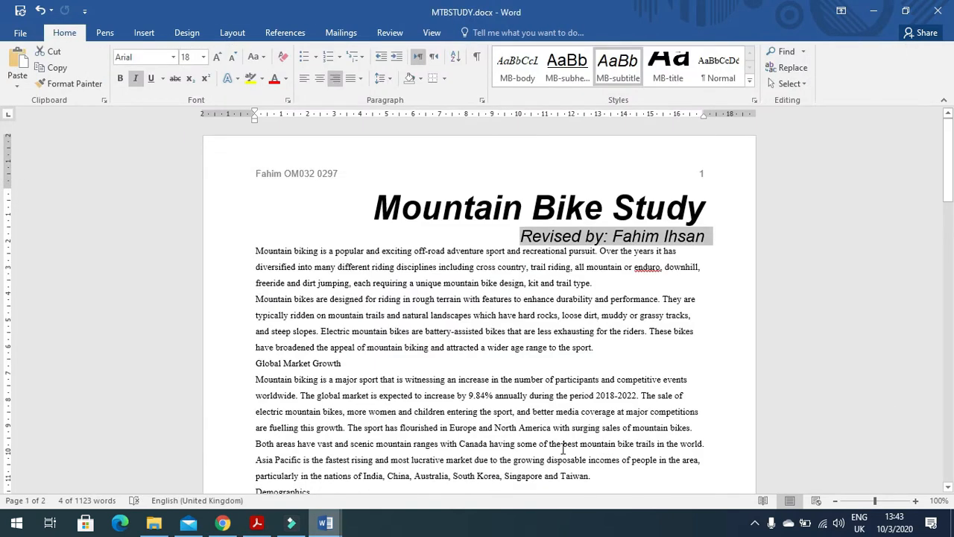
Step: Apply MB-body to the text from 'Mountain biking…' to the document end
scroll(336, 429, down, 5)
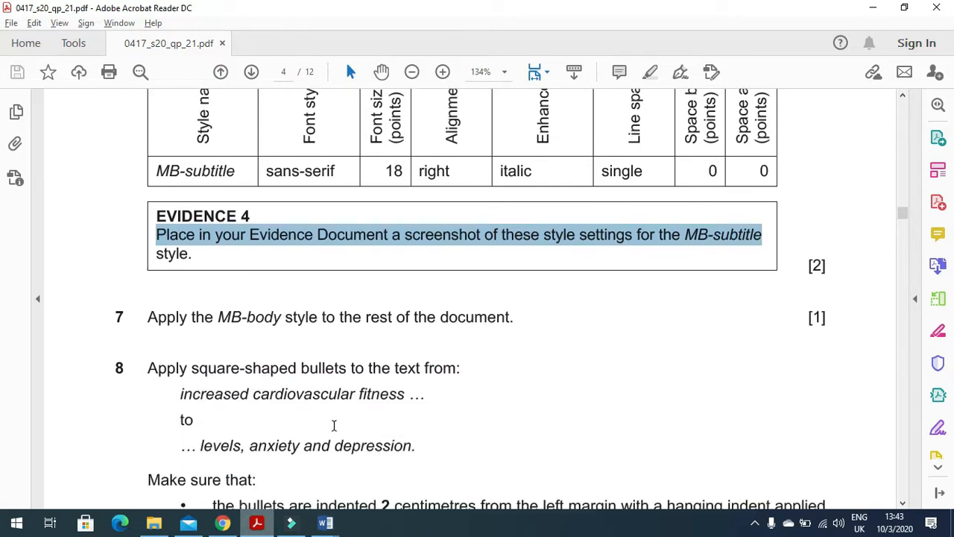
drag(148, 220, 505, 226)
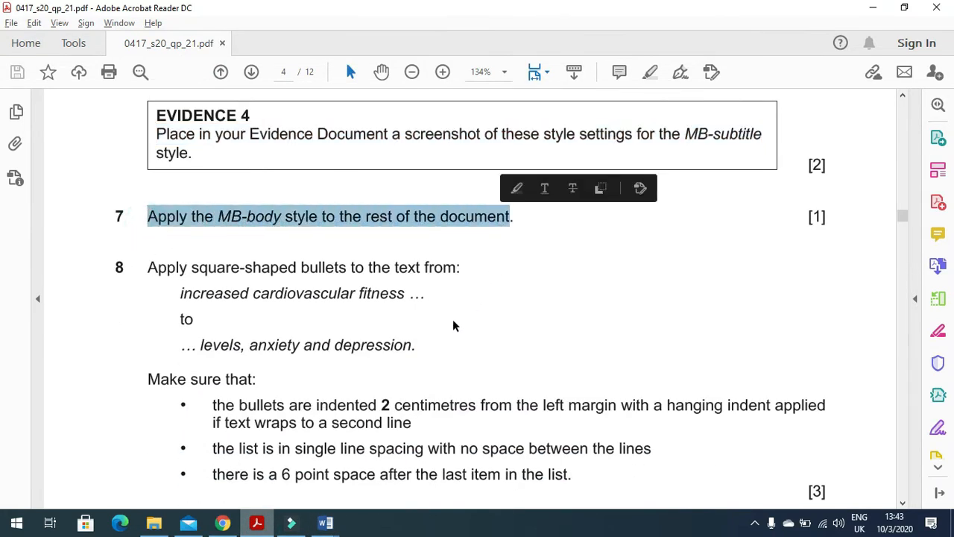
click(328, 523)
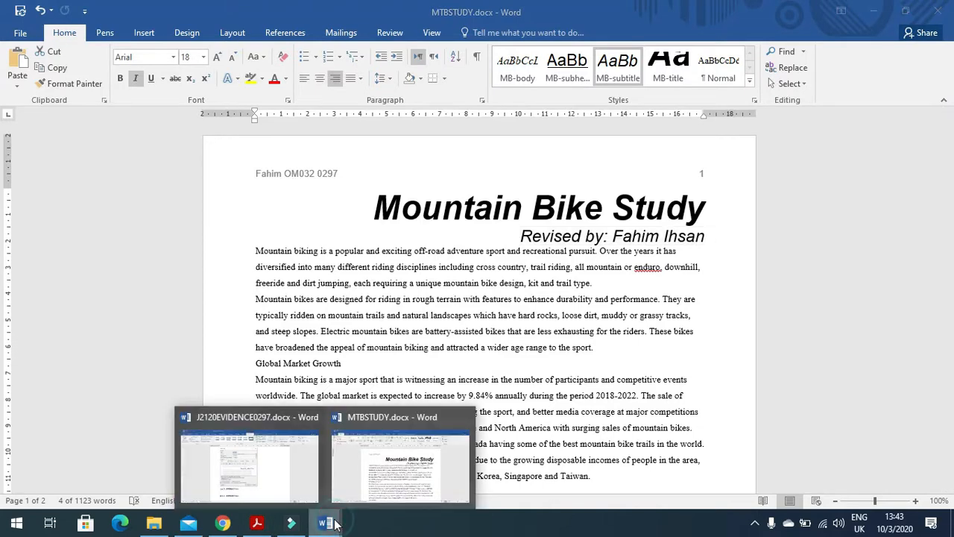
drag(255, 251, 521, 381)
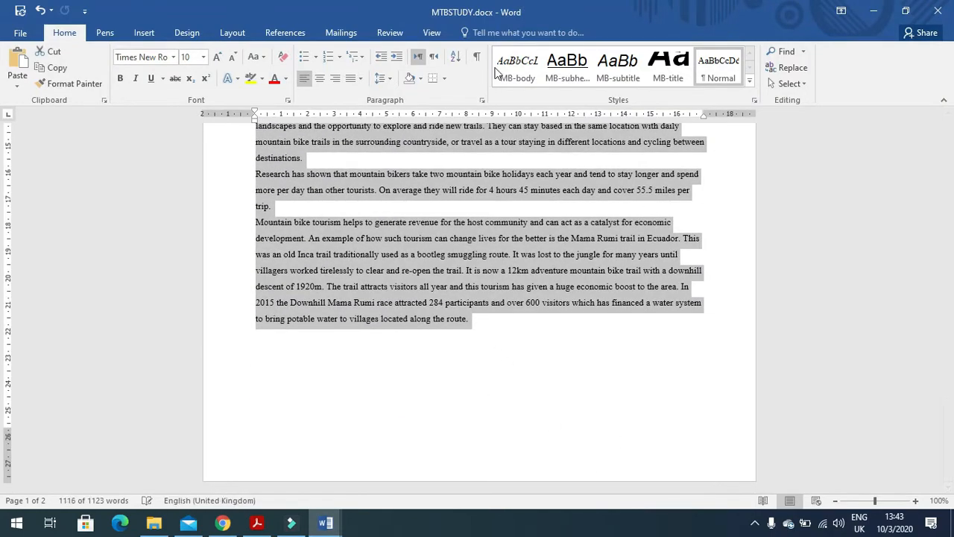
click(517, 65)
Step: Recheck the MB-body requirements in the PDF and bring up MB-body's style options
scroll(610, 430, up, 10)
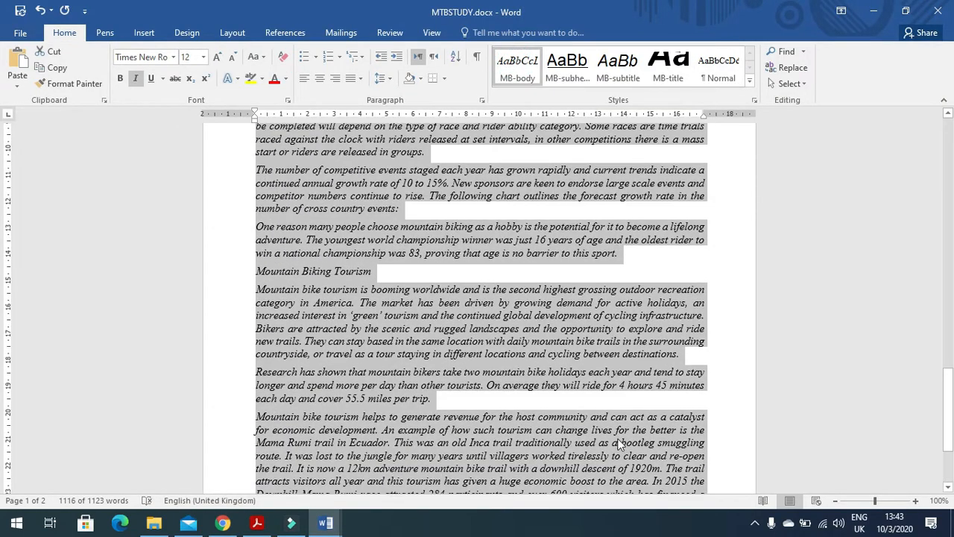
scroll(609, 429, up, 12)
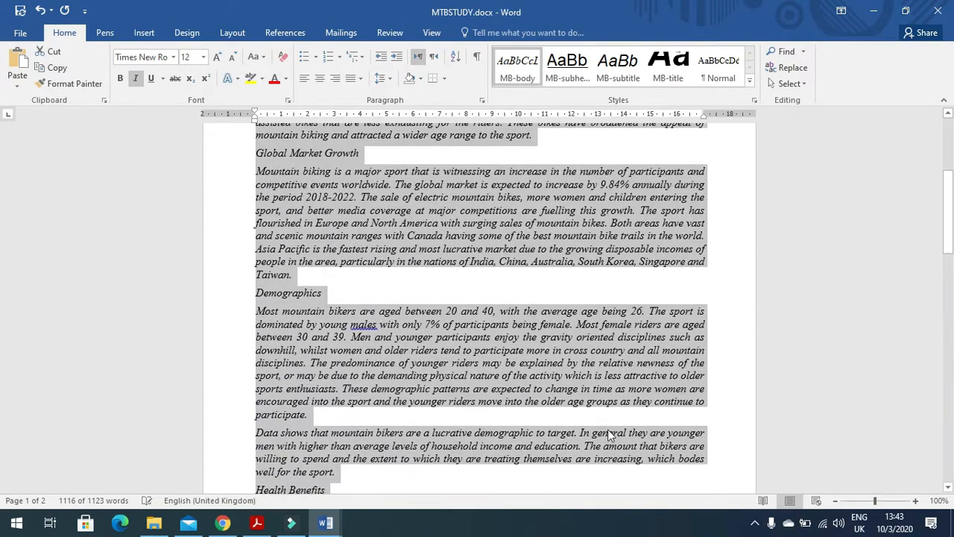
scroll(610, 435, up, 1)
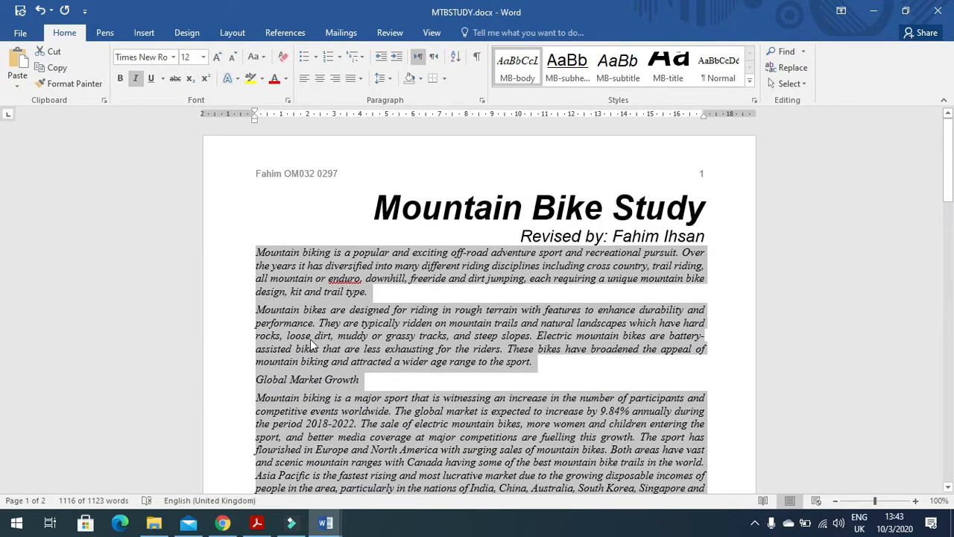
key(alt+Tab)
scroll(393, 290, up, 12)
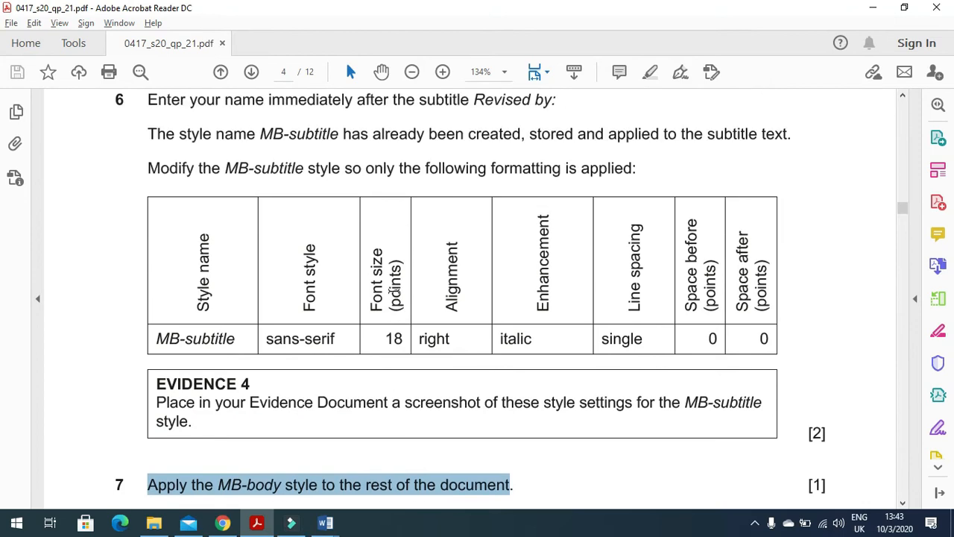
scroll(394, 293, up, 10)
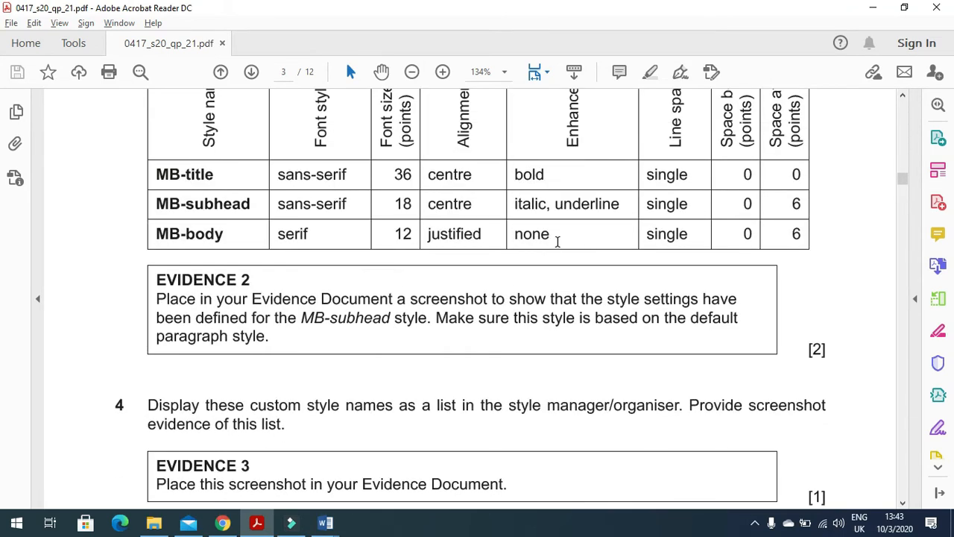
key(alt+Tab)
right_click(520, 73)
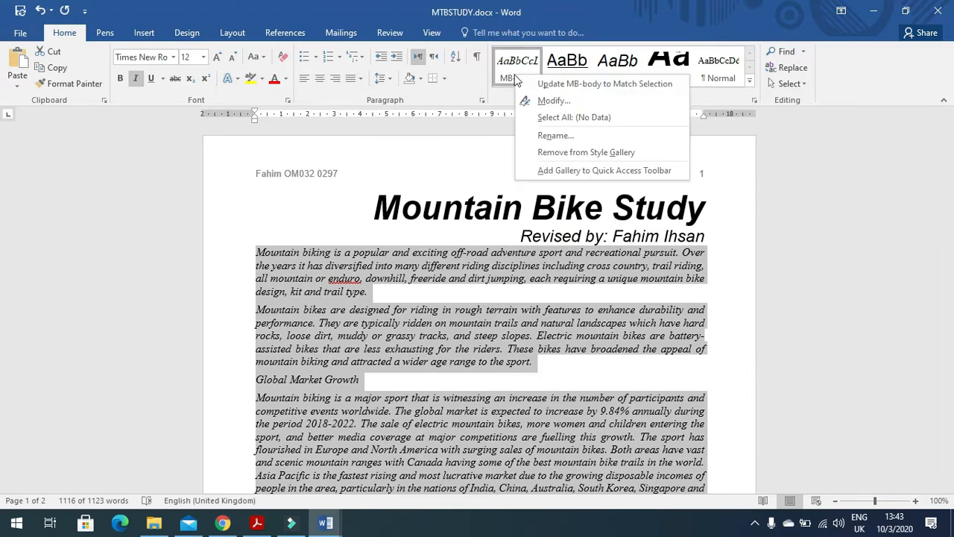
Step: Turn off italic in the MB-body style, then scroll the exam PDF to task 8
click(554, 100)
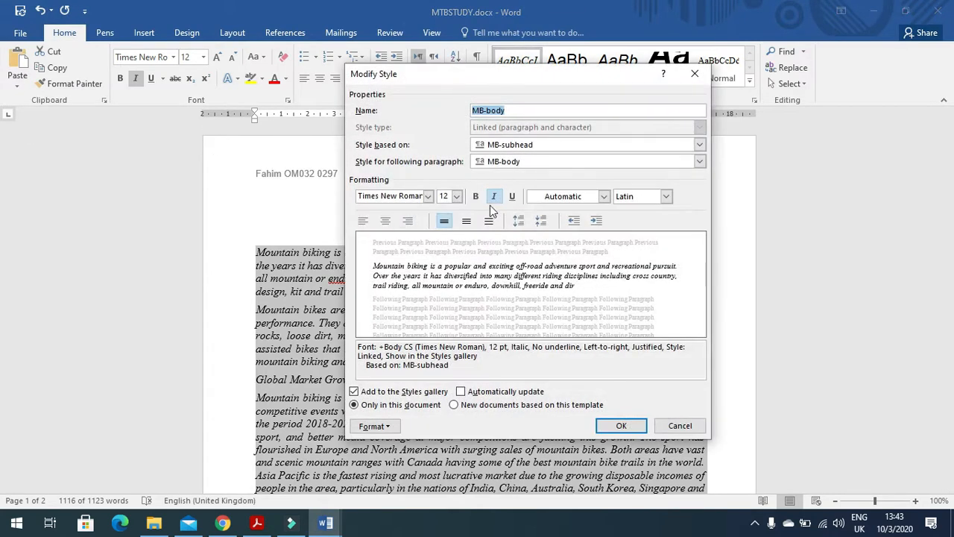
click(496, 197)
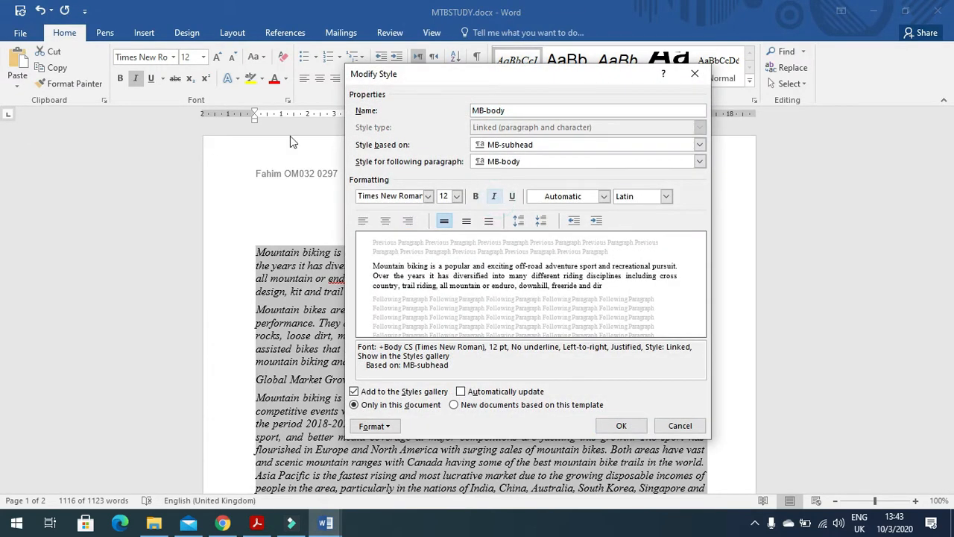
click(637, 430)
scroll(574, 422, down, 10)
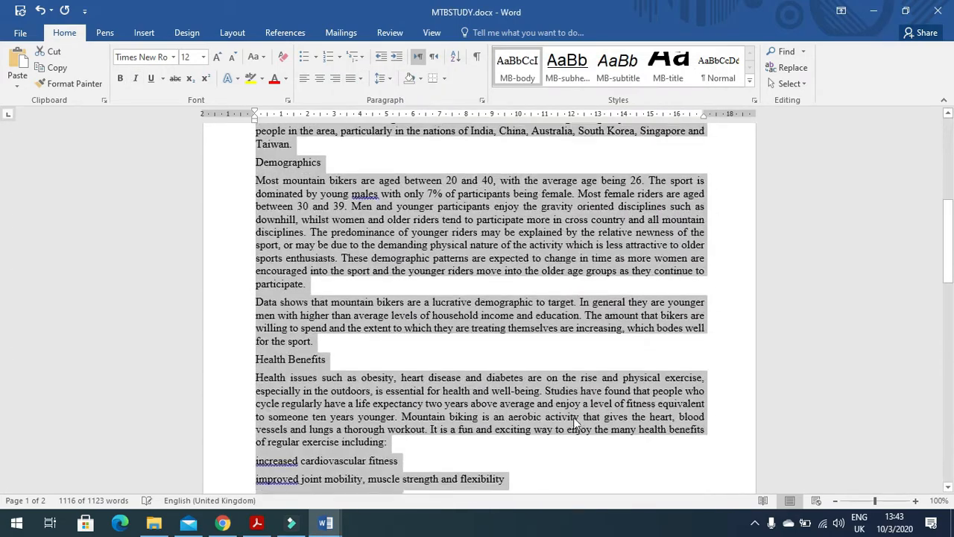
scroll(574, 422, down, 15)
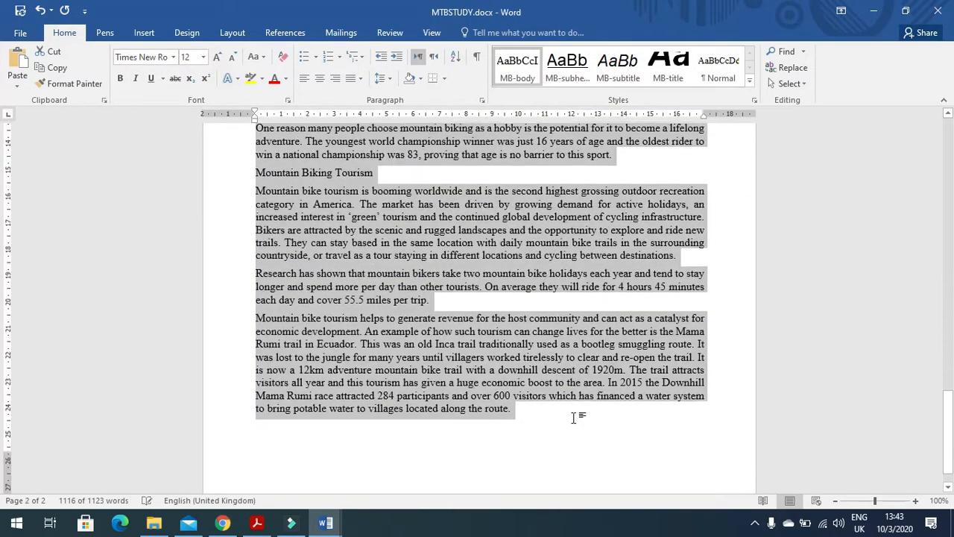
scroll(570, 421, down, 2)
key(alt+Tab)
scroll(323, 398, down, 8)
scroll(328, 408, down, 15)
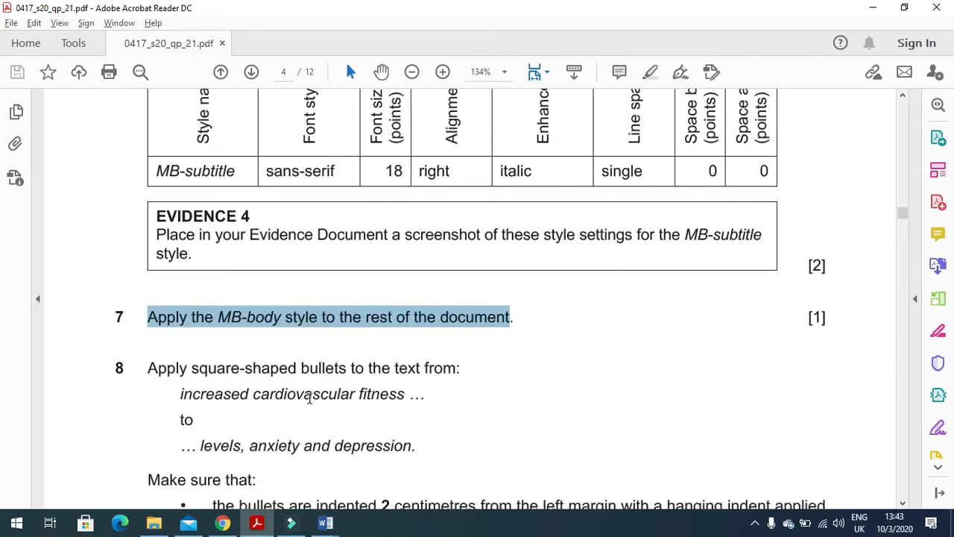
Step: Read question 8's bullet instruction in the exam paper, then return to the Word document
scroll(309, 397, down, 3)
drag(146, 234, 464, 236)
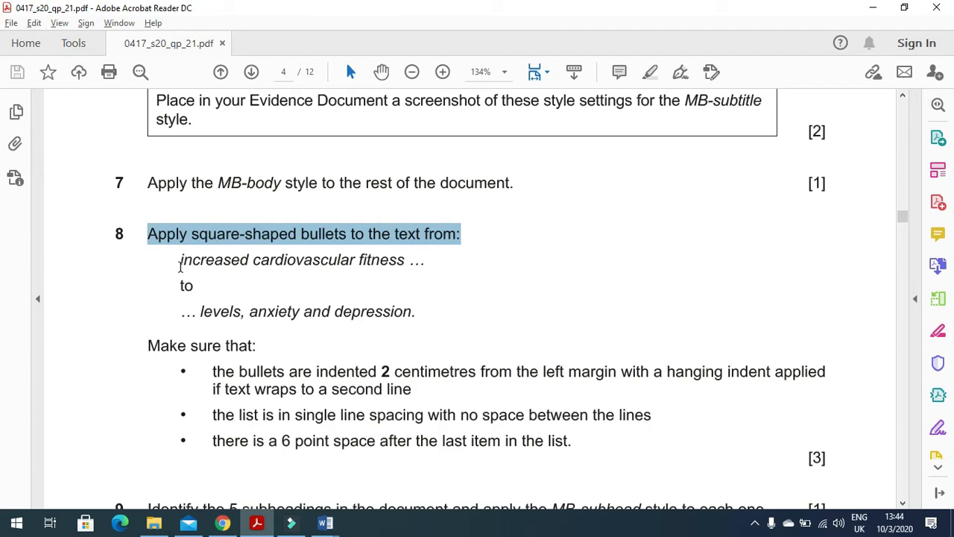
click(179, 266)
click(420, 312)
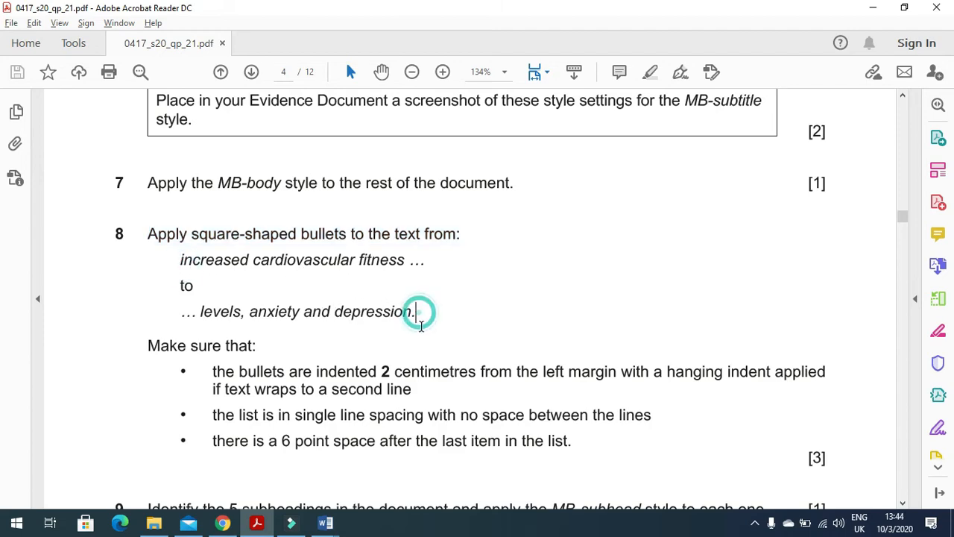
key(alt+Tab)
click(401, 340)
scroll(401, 340, up, 13)
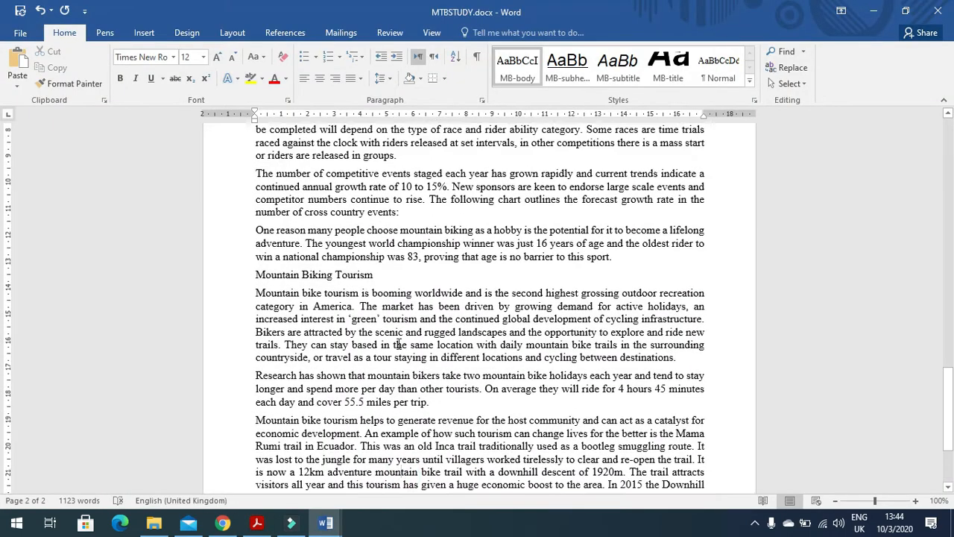
scroll(313, 307, up, 4)
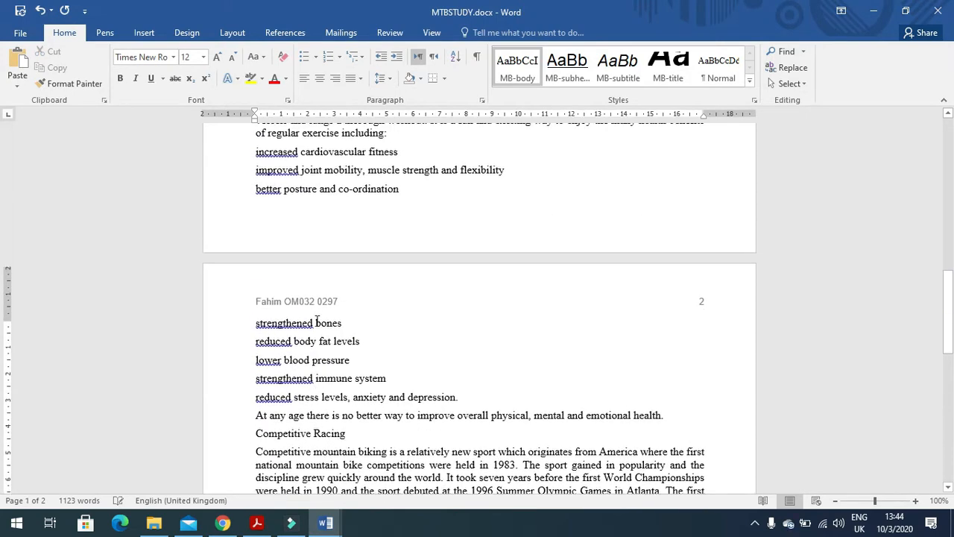
Step: Select the lines 'increased cardiovascular fitness' through 'depression.' and apply square bullets
drag(251, 224, 465, 467)
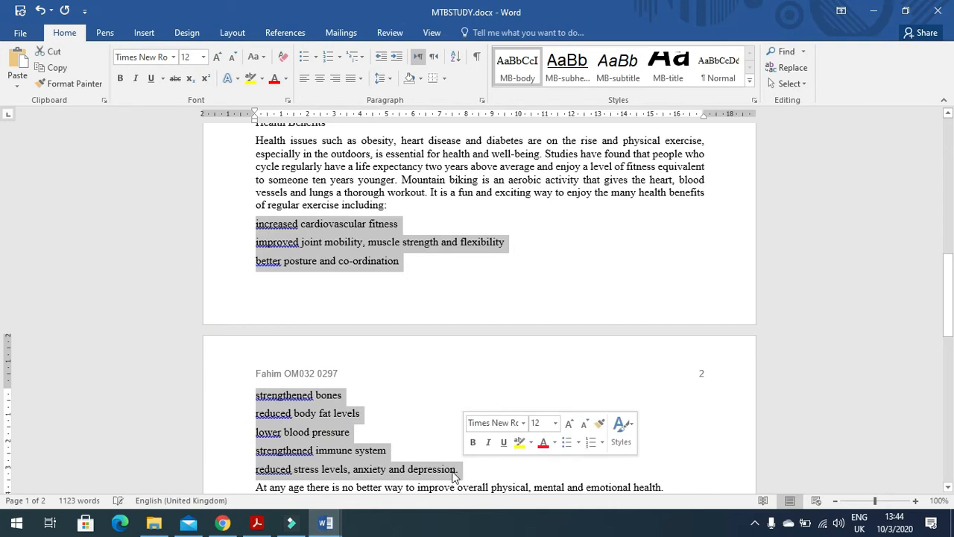
key(alt+Tab)
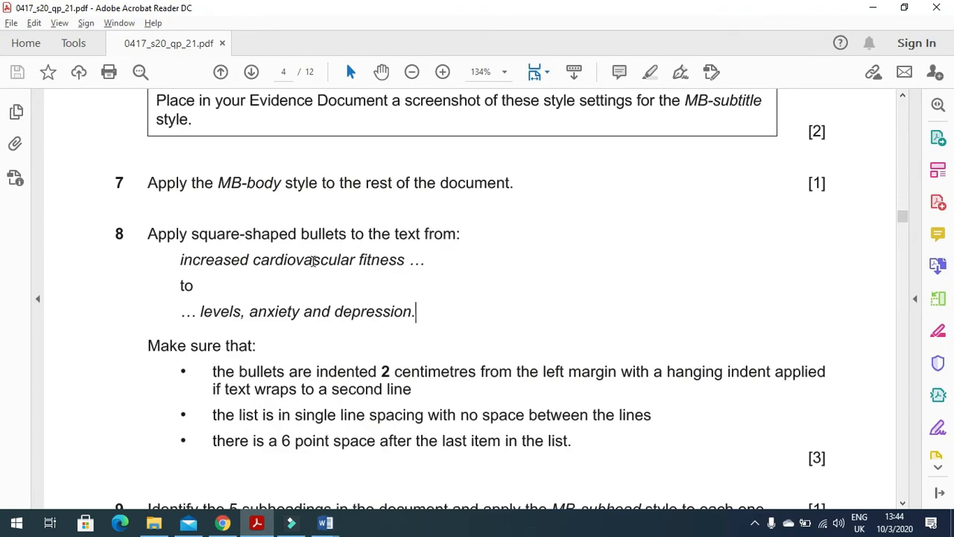
key(alt+Tab)
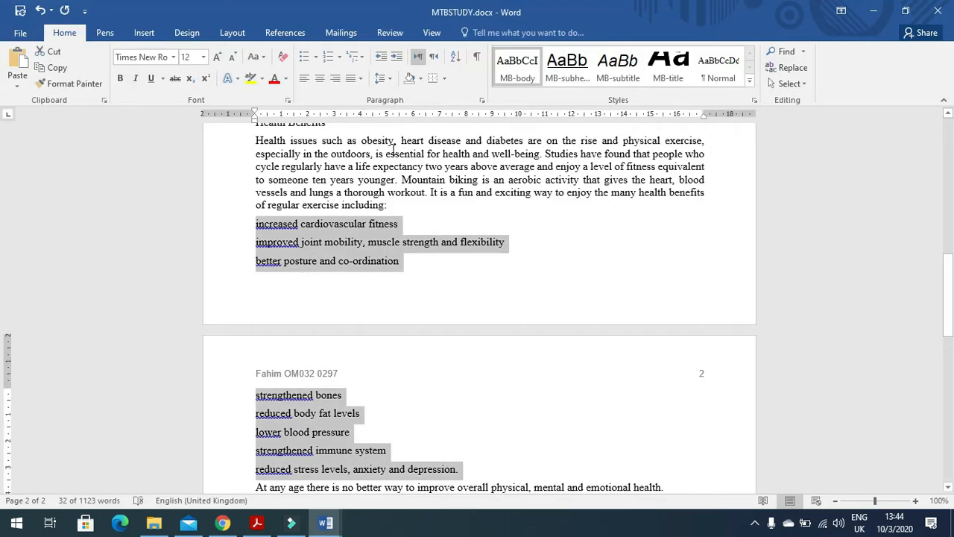
click(315, 57)
click(449, 99)
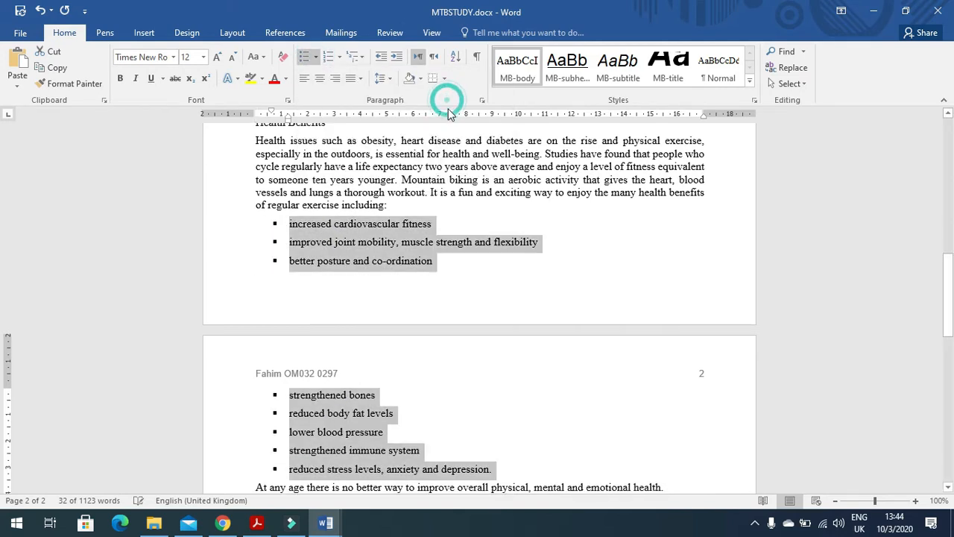
Step: Check the next requirement in the exam paper, then return to the bulleted list
key(alt+Tab)
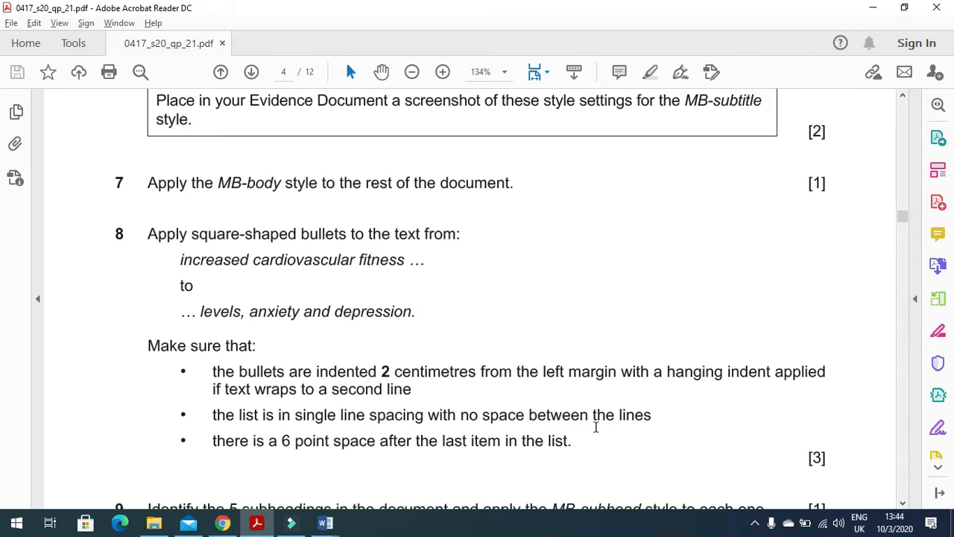
scroll(575, 387, down, 1)
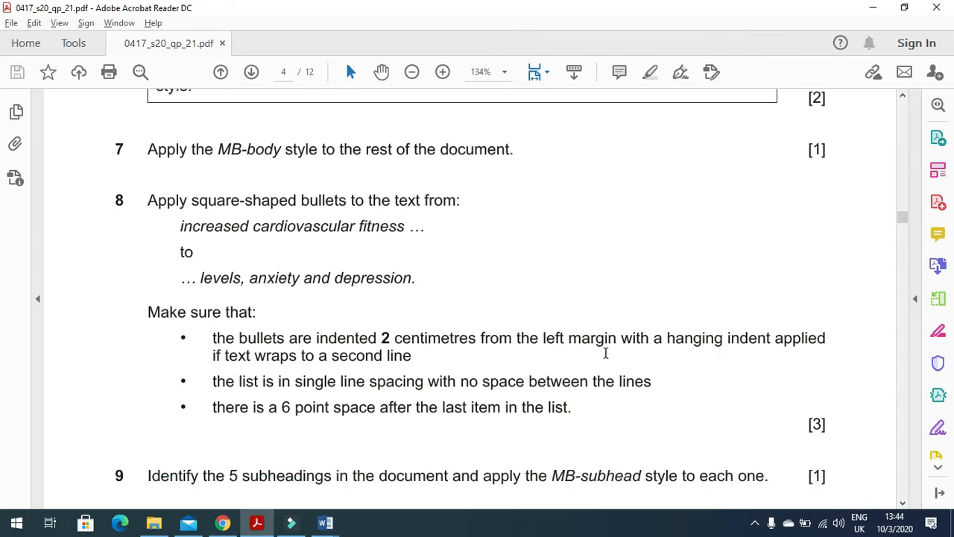
scroll(606, 353, down, 1)
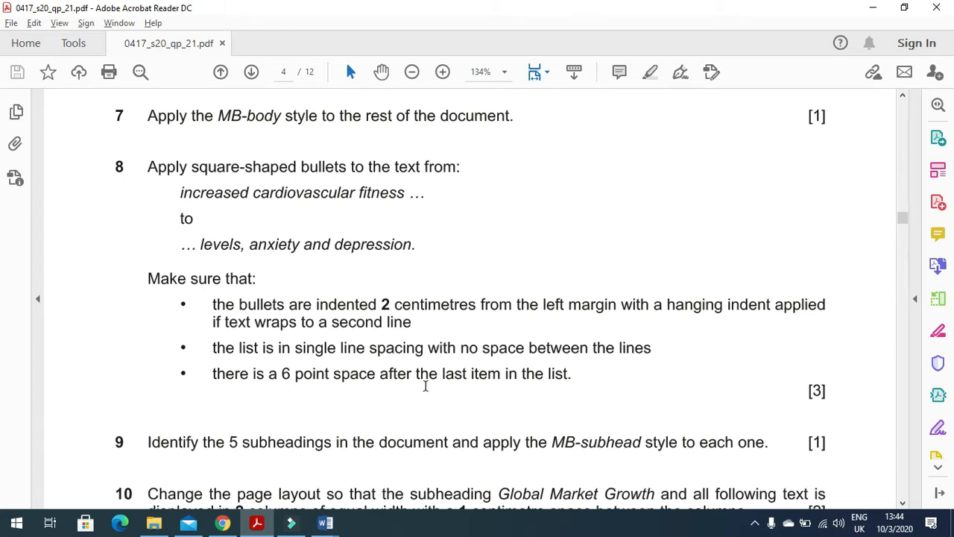
key(alt+Tab)
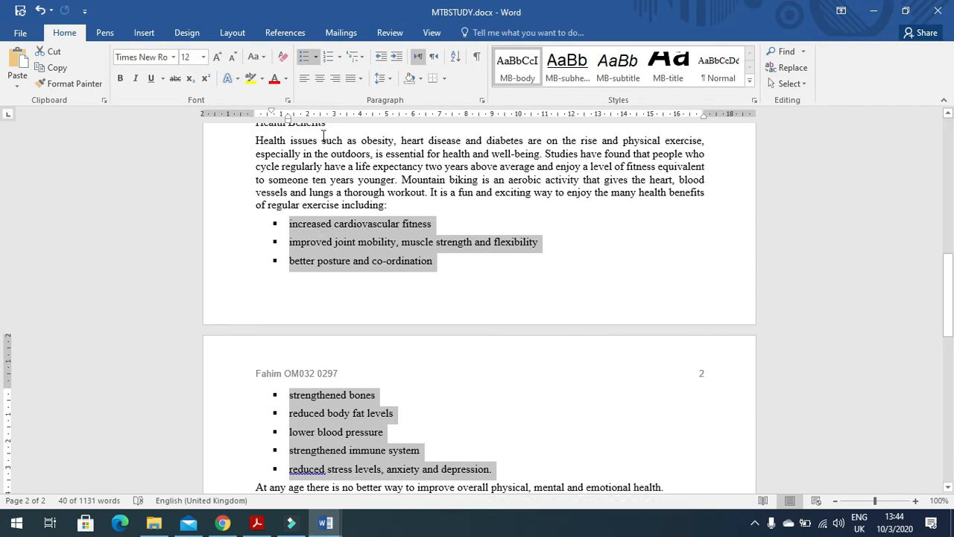
scroll(373, 328, down, 3)
scroll(351, 290, up, 2)
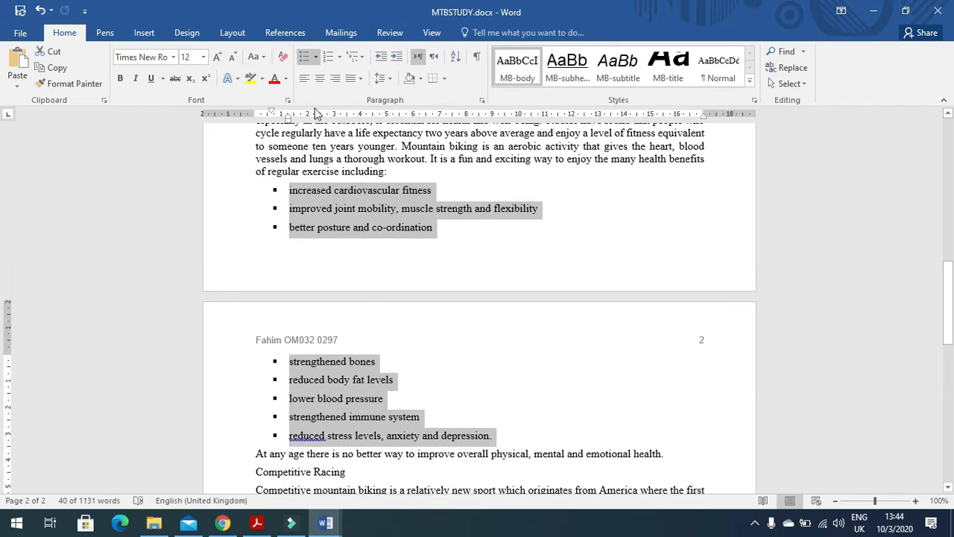
Step: Set the bullet list's indent position to 2 cm
right_click(320, 205)
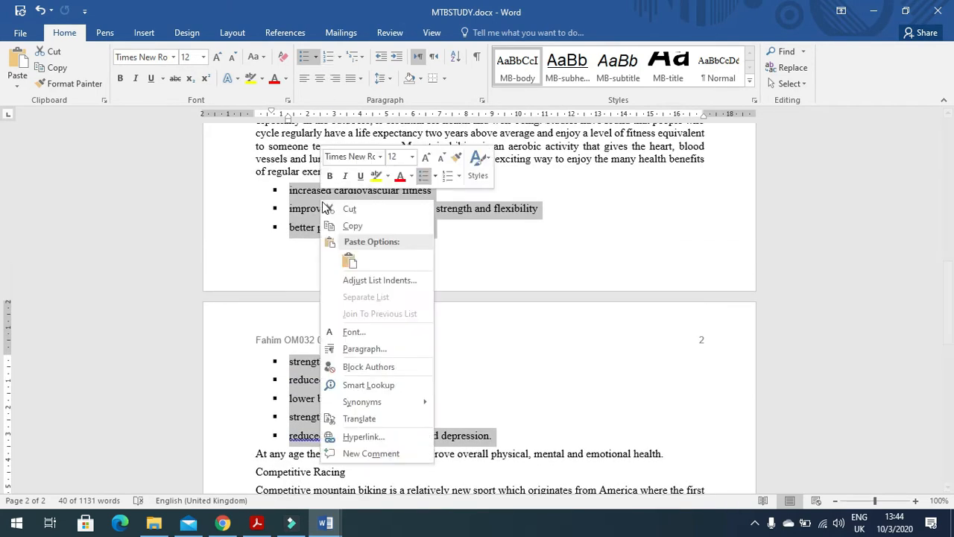
click(377, 281)
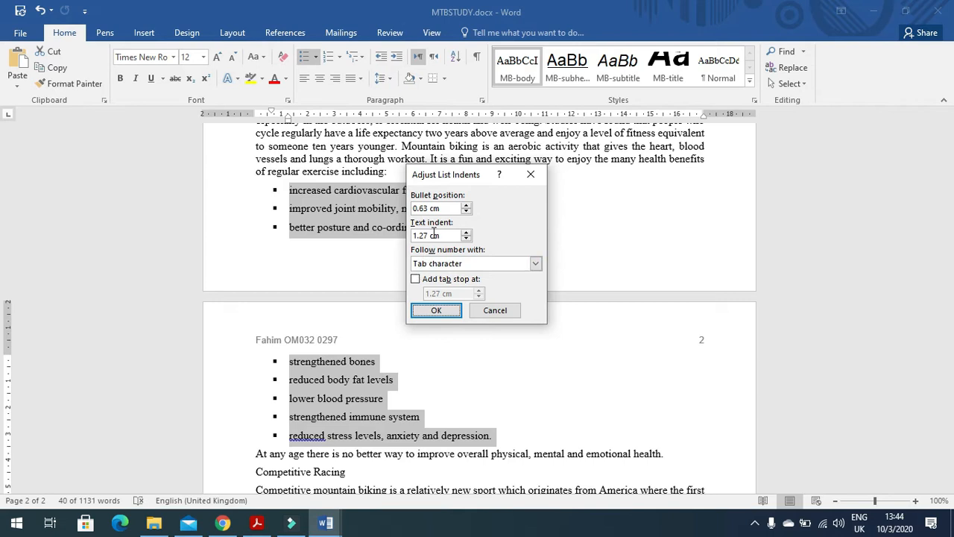
click(412, 208)
key(alt+Tab)
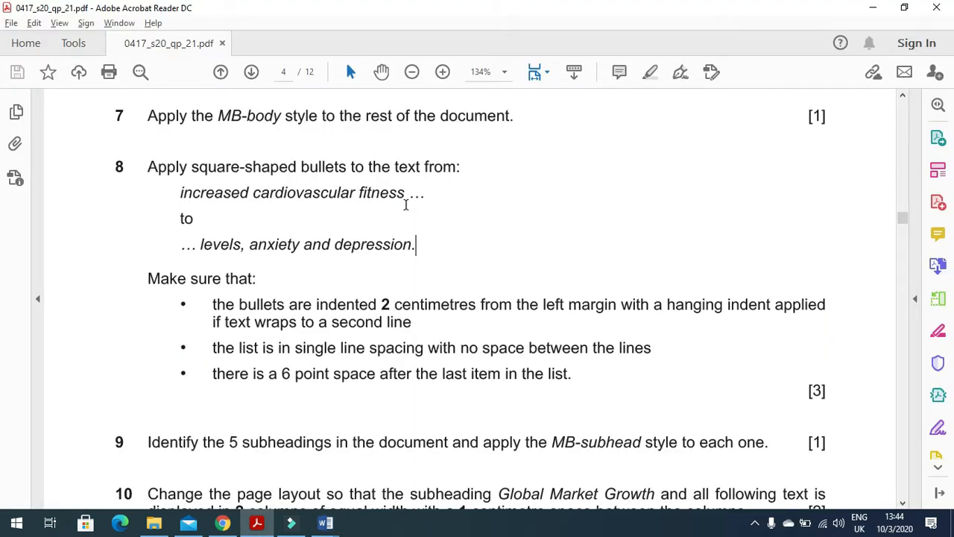
key(alt+Tab)
text(2)
click(446, 309)
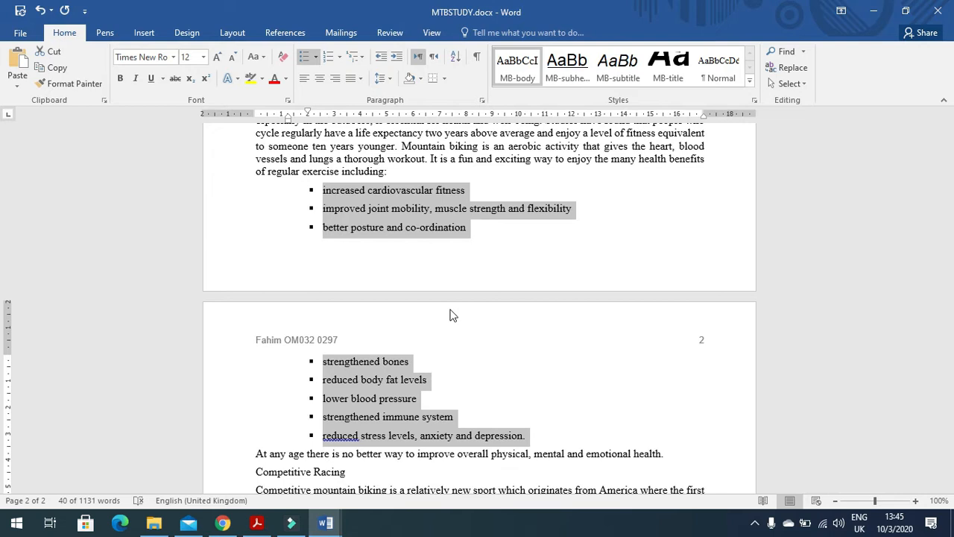
Step: Highlight question 8's single line spacing requirement in the exam paper, then return to MTBSTUDY
click(257, 523)
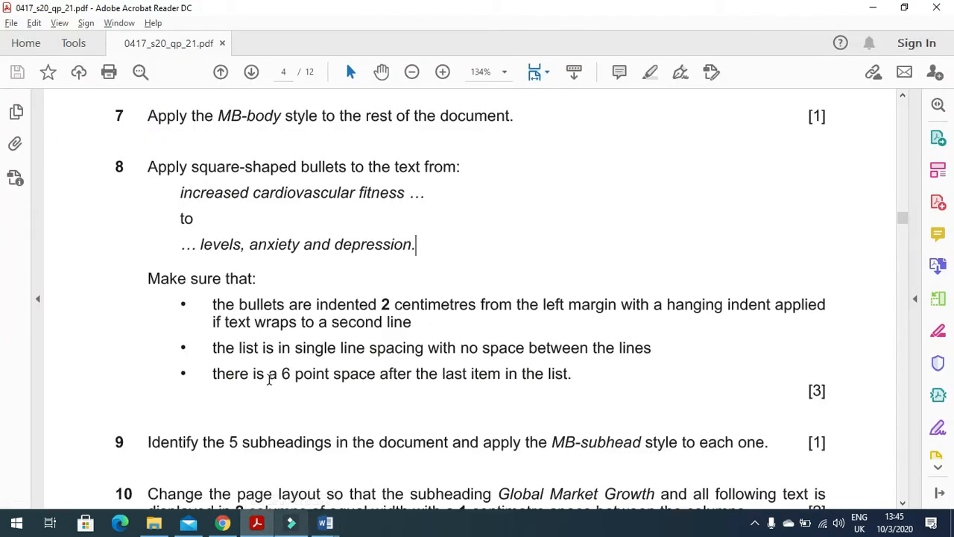
drag(213, 348, 588, 353)
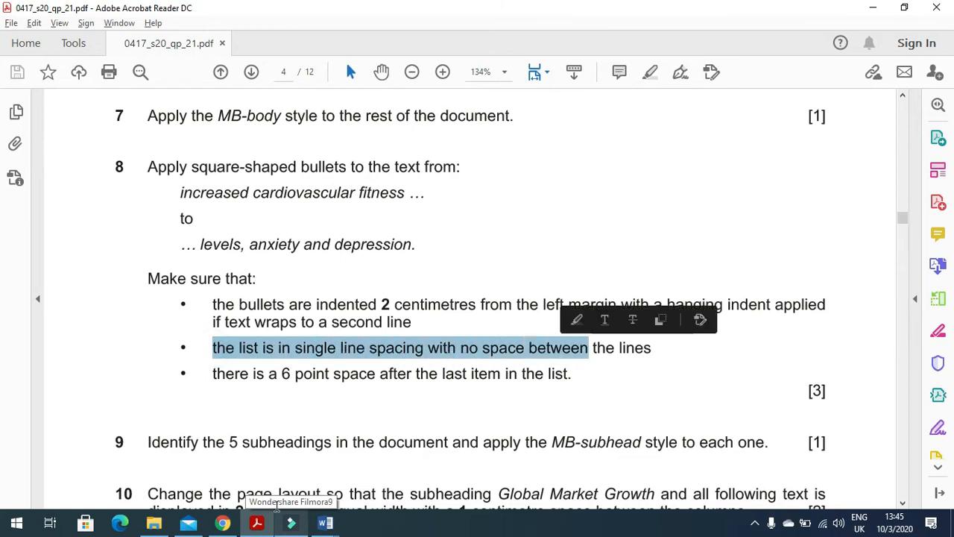
click(325, 522)
Step: Give the bullet list single line spacing with 0 pt after, then note the exam's 6 pt requirement
right_click(413, 202)
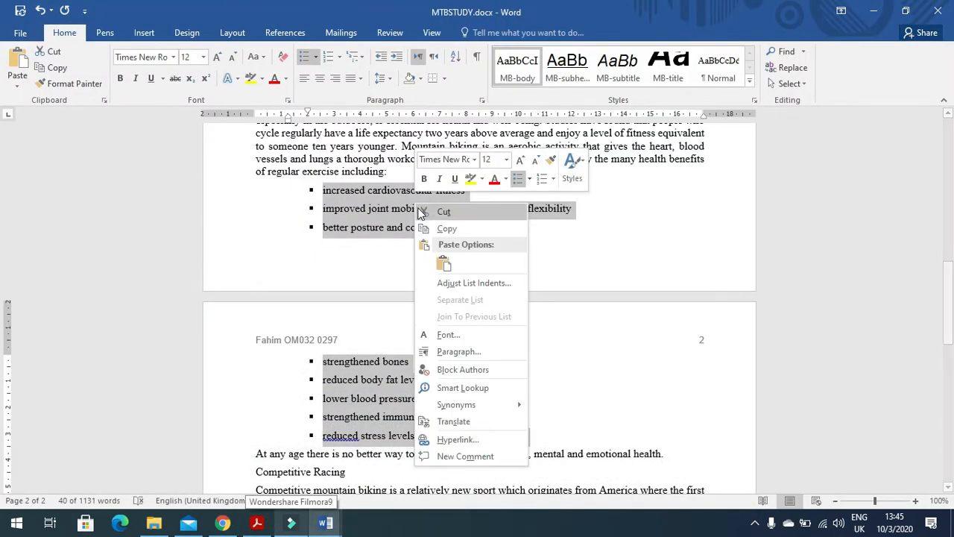
click(486, 351)
click(508, 285)
click(501, 296)
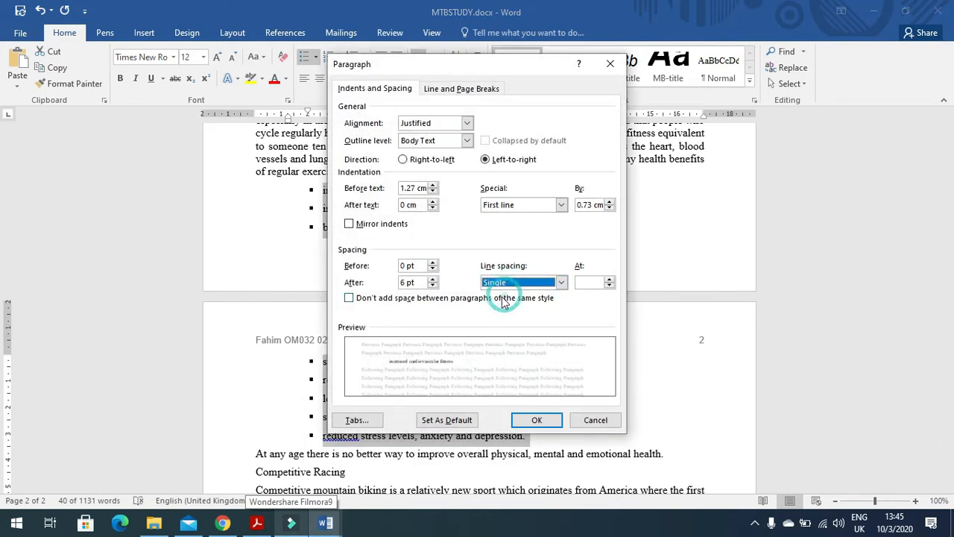
click(404, 282)
drag(404, 282, 391, 285)
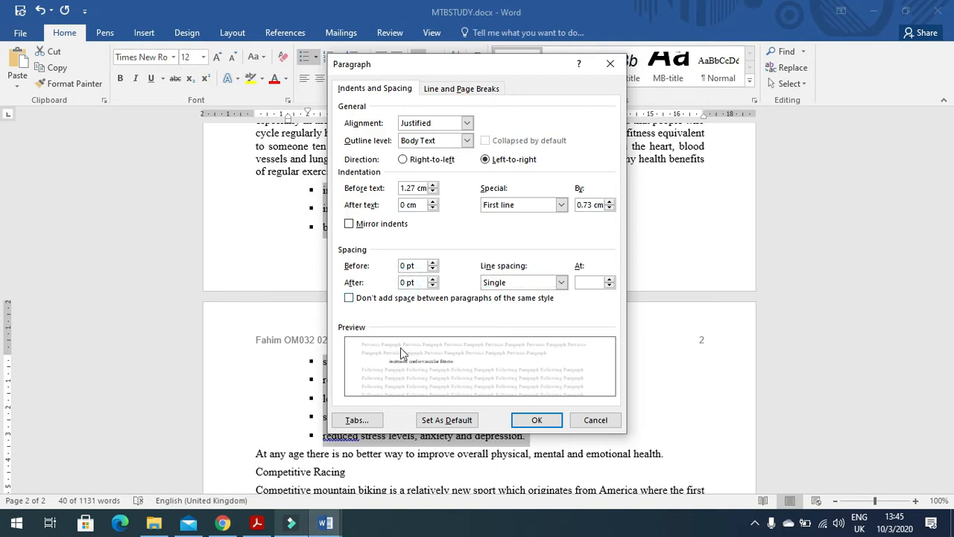
click(537, 420)
click(445, 387)
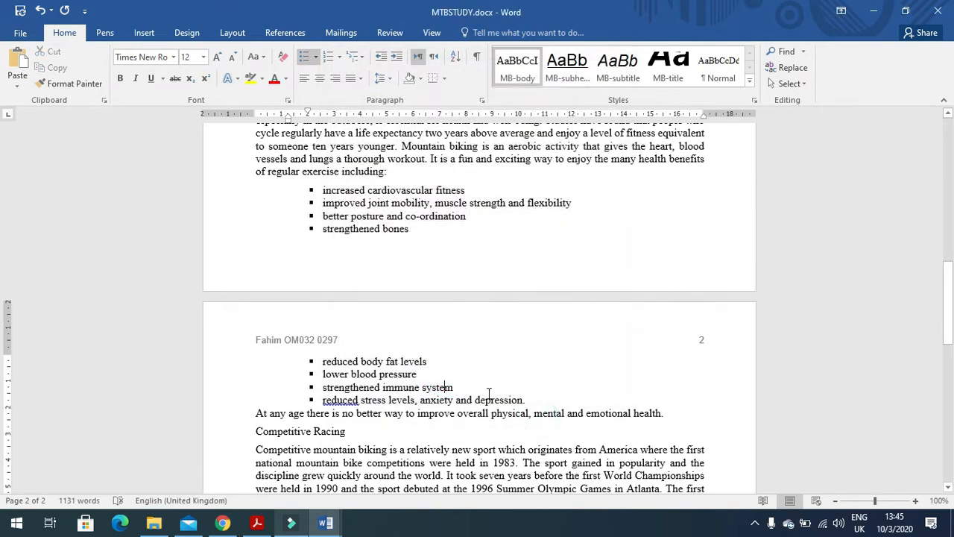
key(alt+Tab)
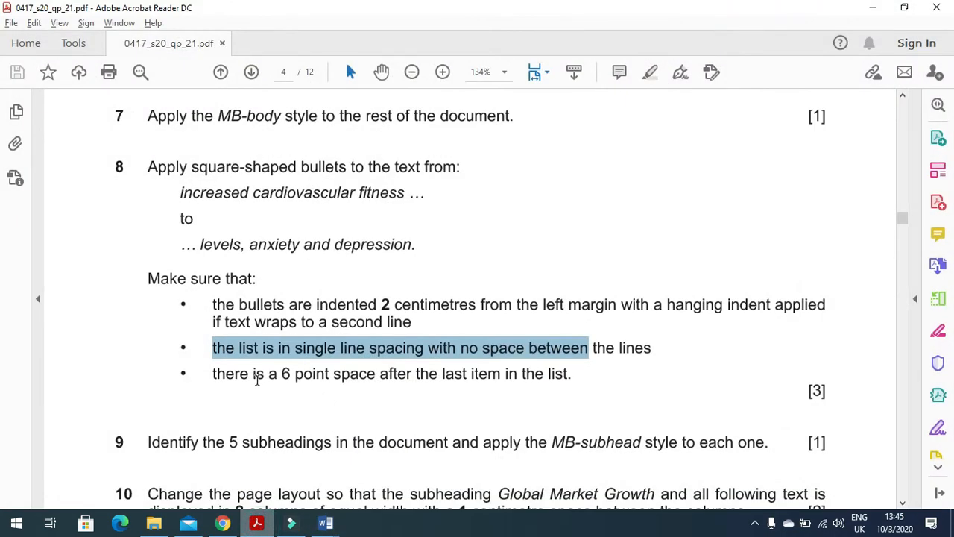
drag(255, 374, 353, 382)
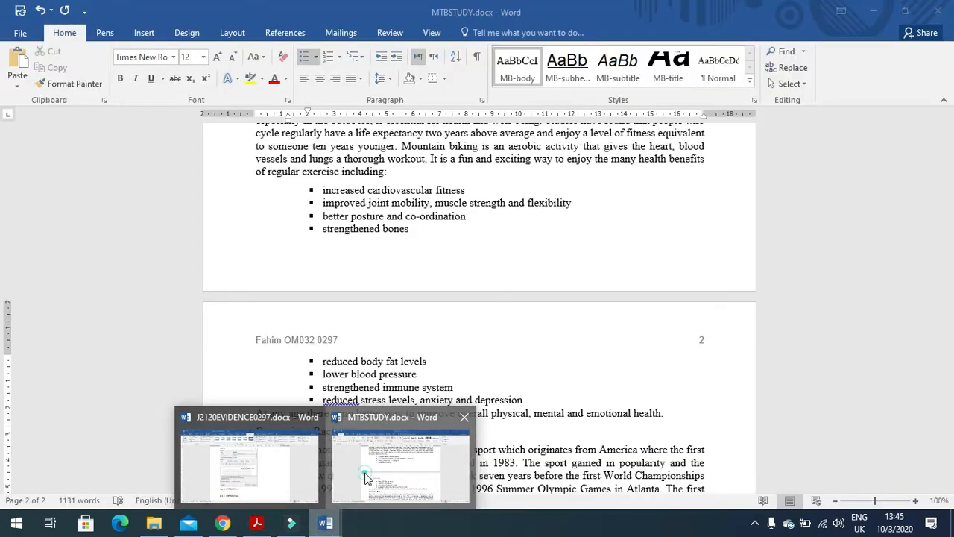
Step: Set 6 pt spacing after the last bullet, 'reduced stress levels, anxiety and depression.'
click(364, 477)
right_click(477, 403)
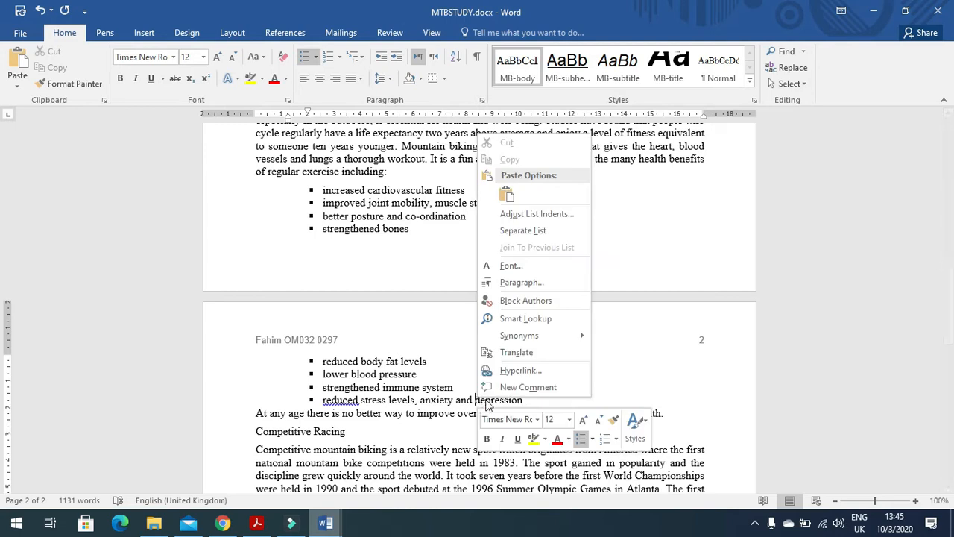
click(531, 284)
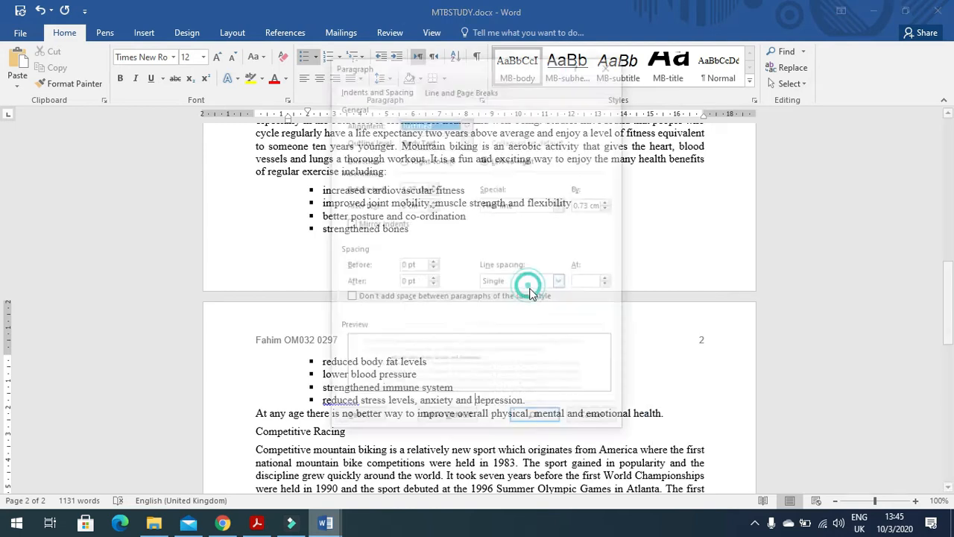
double_click(403, 283)
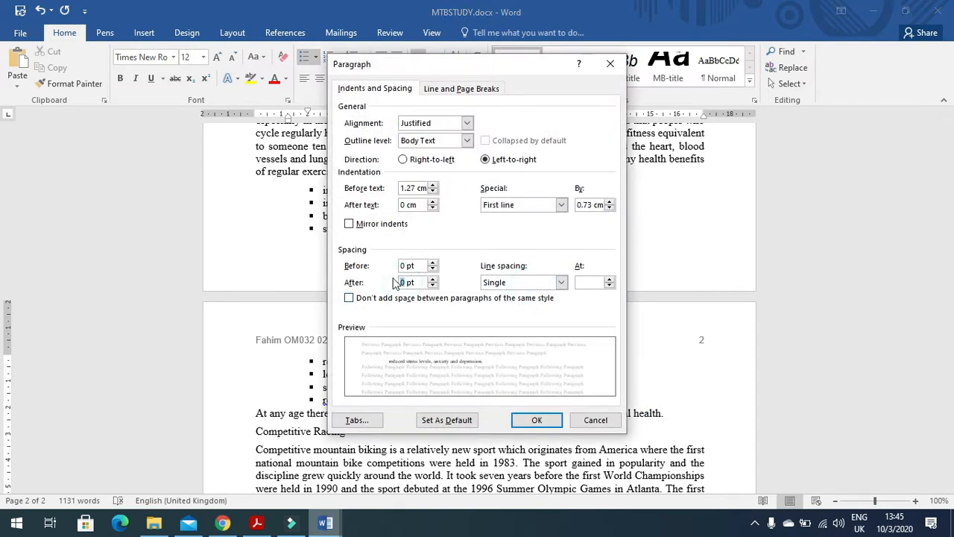
text(6)
click(536, 420)
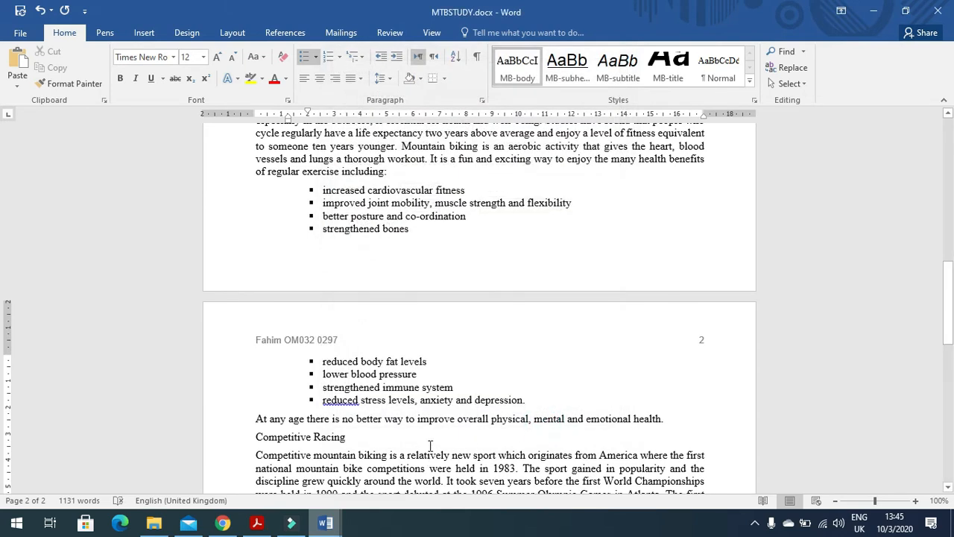
Step: Highlight question 9 about the MB-subhead style in the exam paper
click(256, 522)
scroll(301, 429, down, 2)
drag(149, 273, 579, 287)
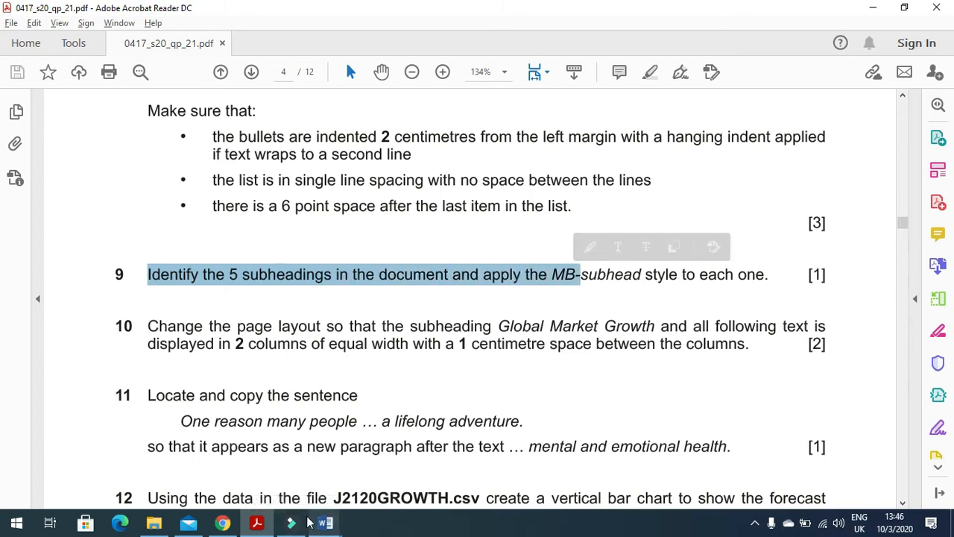
Step: Select all five subheadings together, from Global Market Growth to Mountain Biking Tourism
click(257, 523)
scroll(331, 350, up, 12)
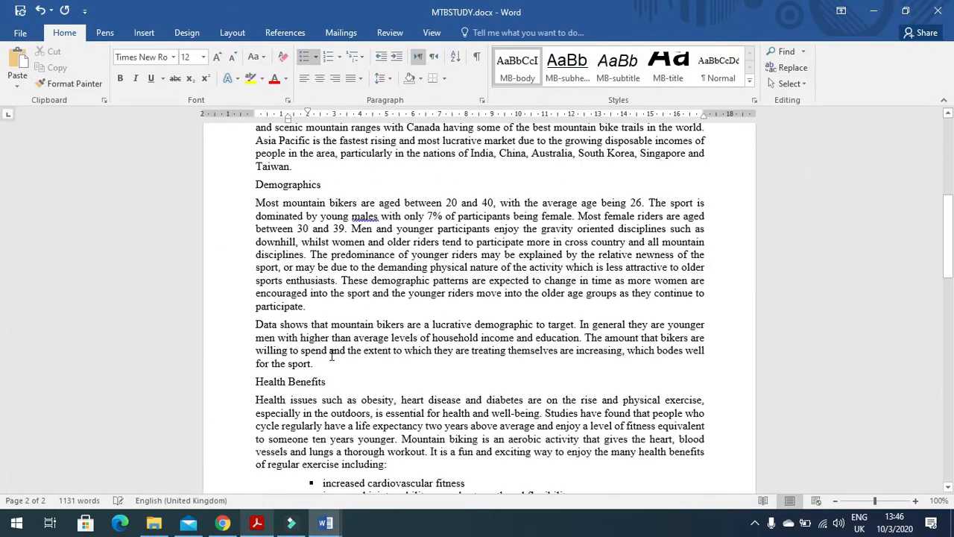
scroll(331, 355, up, 4)
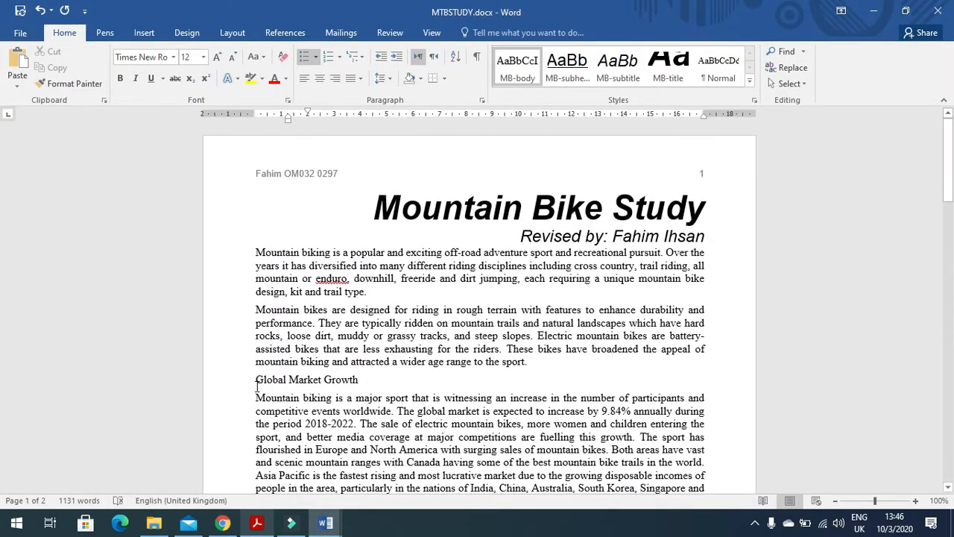
drag(254, 381, 361, 382)
scroll(299, 293, down, 6)
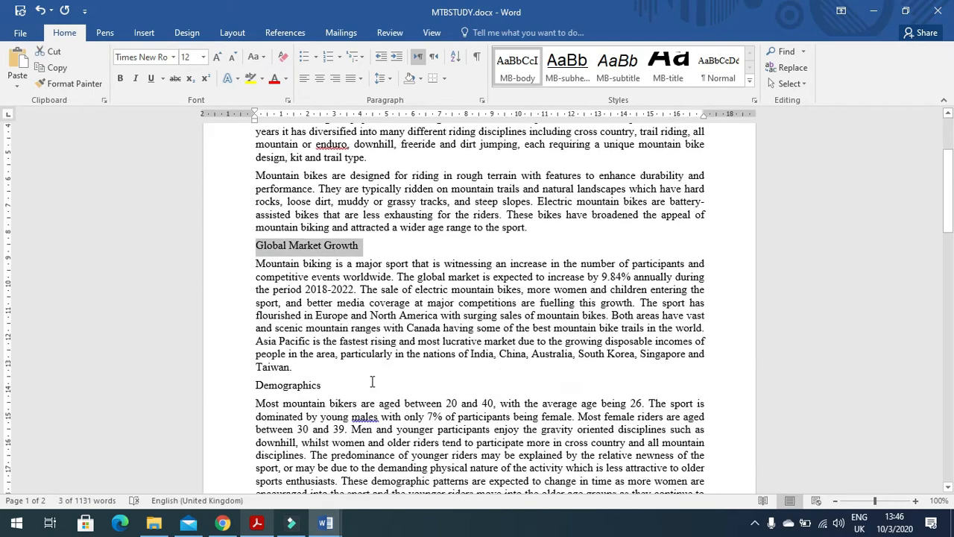
drag(256, 284, 323, 284)
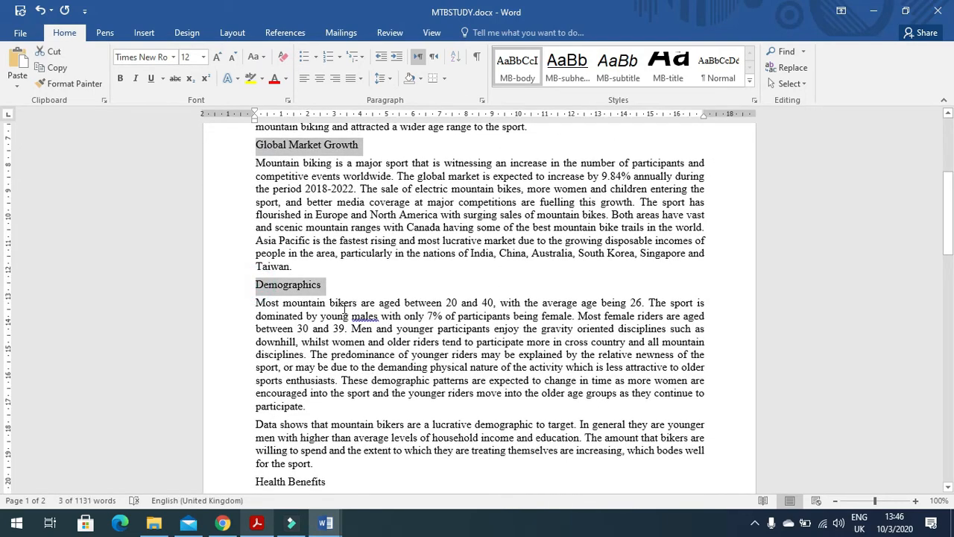
scroll(298, 313, down, 4)
drag(253, 315, 326, 314)
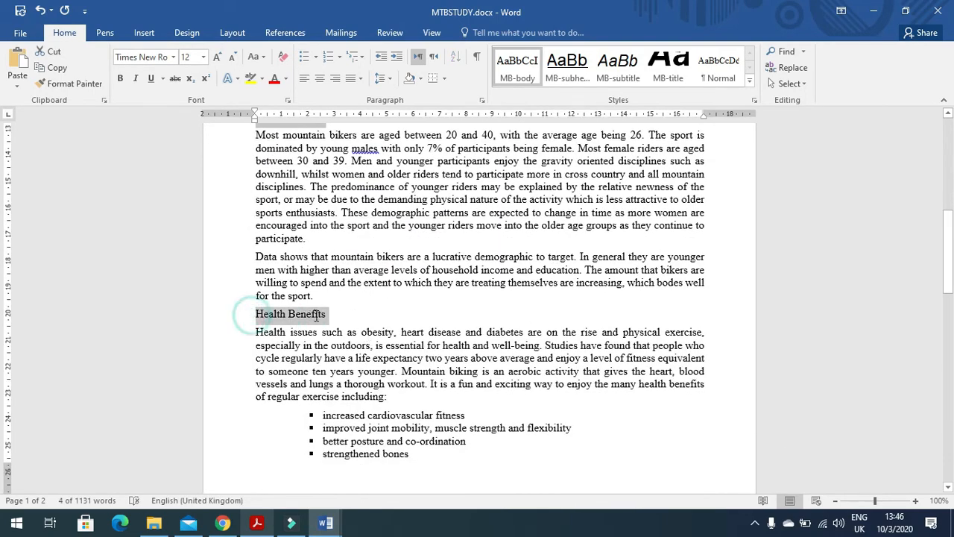
scroll(328, 350, down, 8)
scroll(313, 328, down, 1)
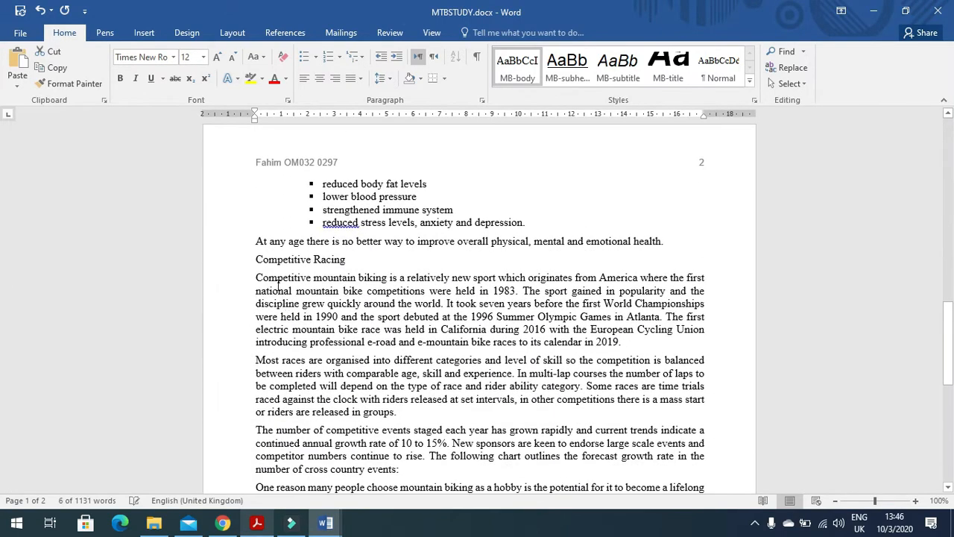
drag(254, 260, 345, 259)
scroll(347, 288, down, 5)
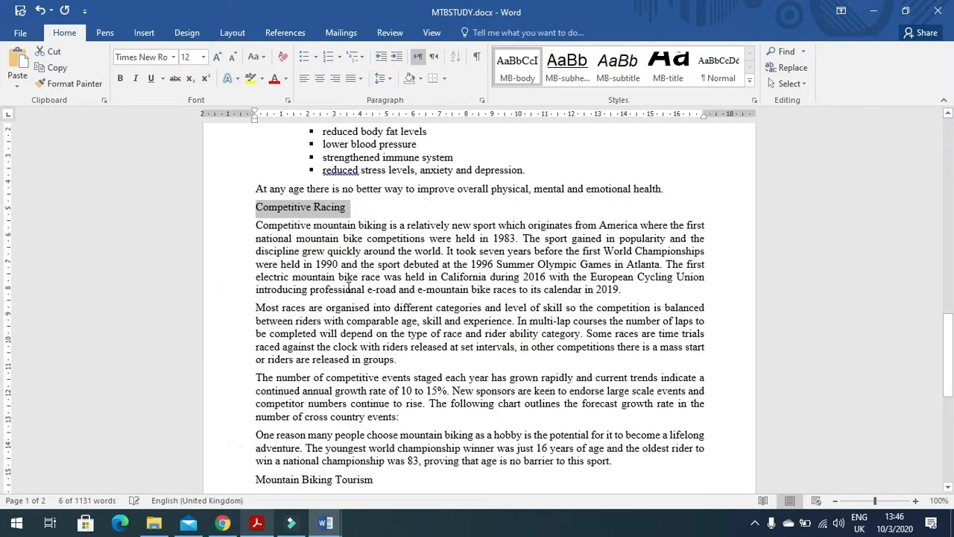
scroll(347, 288, down, 1)
drag(254, 264, 370, 264)
scroll(389, 316, down, 4)
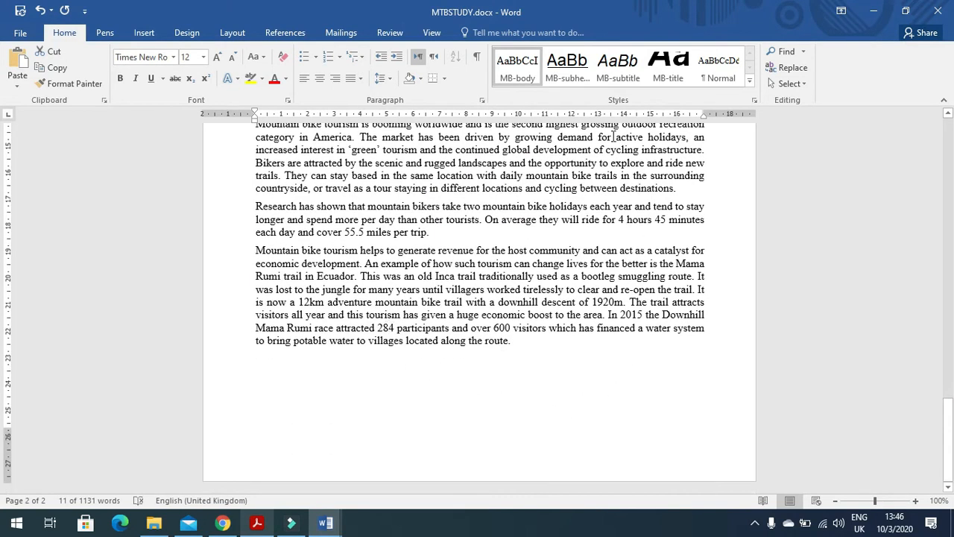
Step: Apply the MB-subhead style from the Styles gallery to the selected subheadings
click(572, 70)
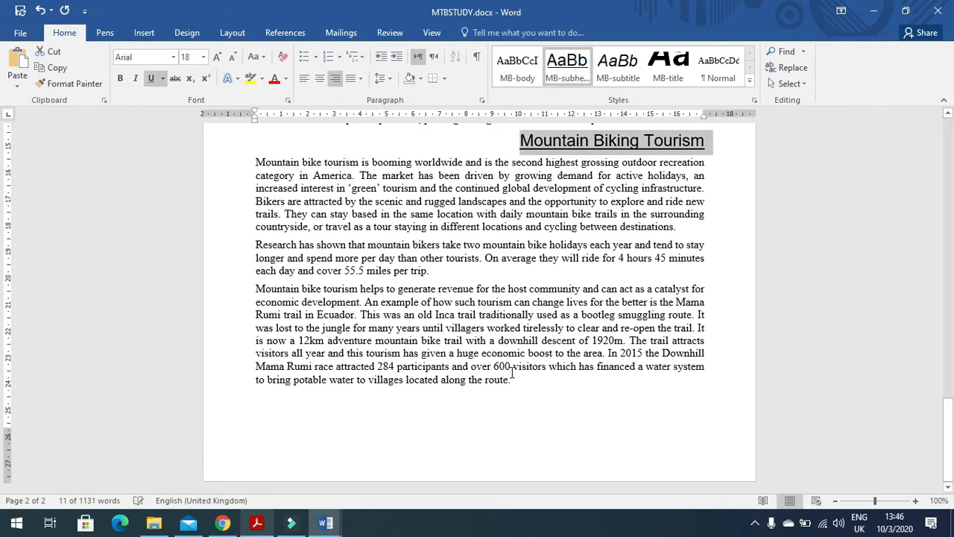
scroll(512, 373, up, 12)
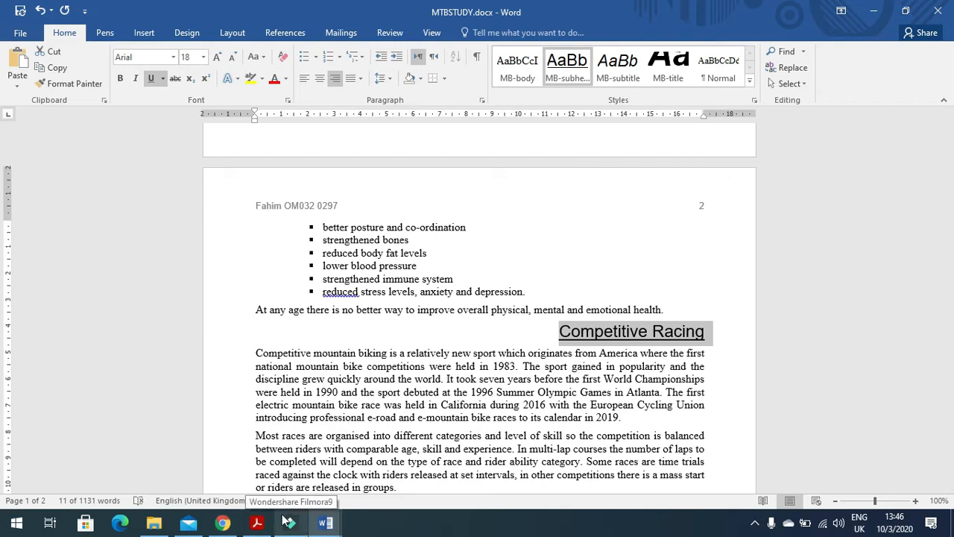
click(257, 522)
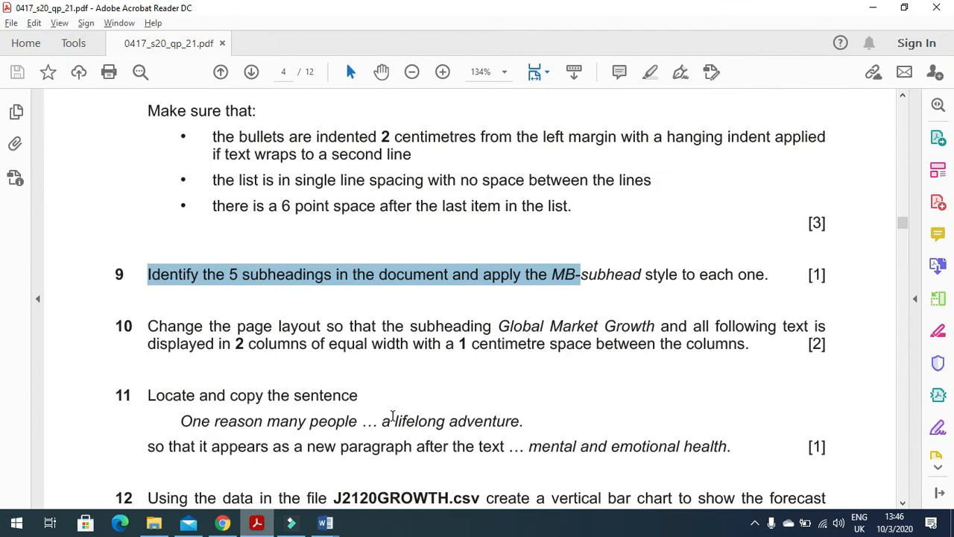
Step: Find the MB-subhead spec (18 pt, centred, italic, underlined) in the exam's style table, then return to Word
scroll(393, 416, up, 10)
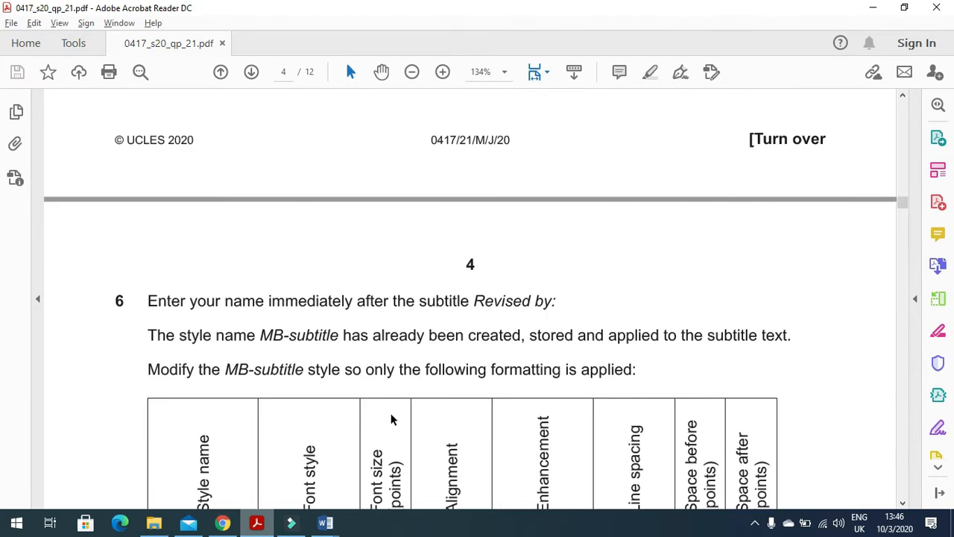
scroll(391, 419, down, 1)
scroll(394, 418, up, 4)
scroll(394, 418, up, 8)
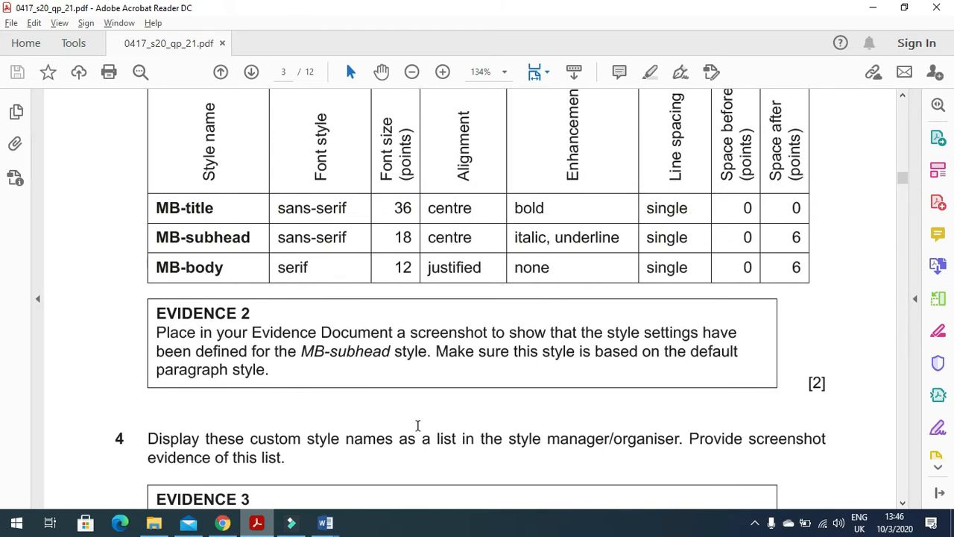
click(325, 522)
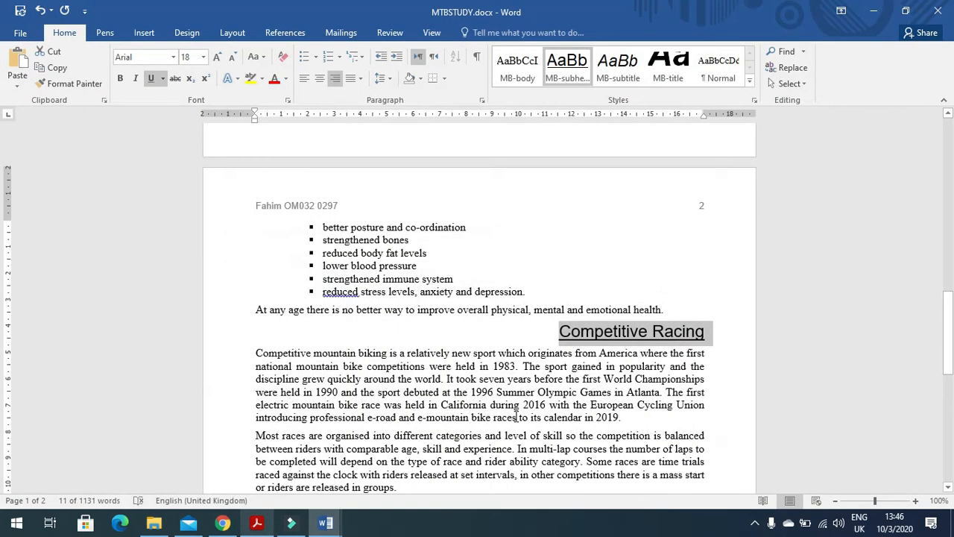
Step: Modify the MB-subhead style to centre alignment so subheadings like 'Health Benefits' are centred
right_click(568, 75)
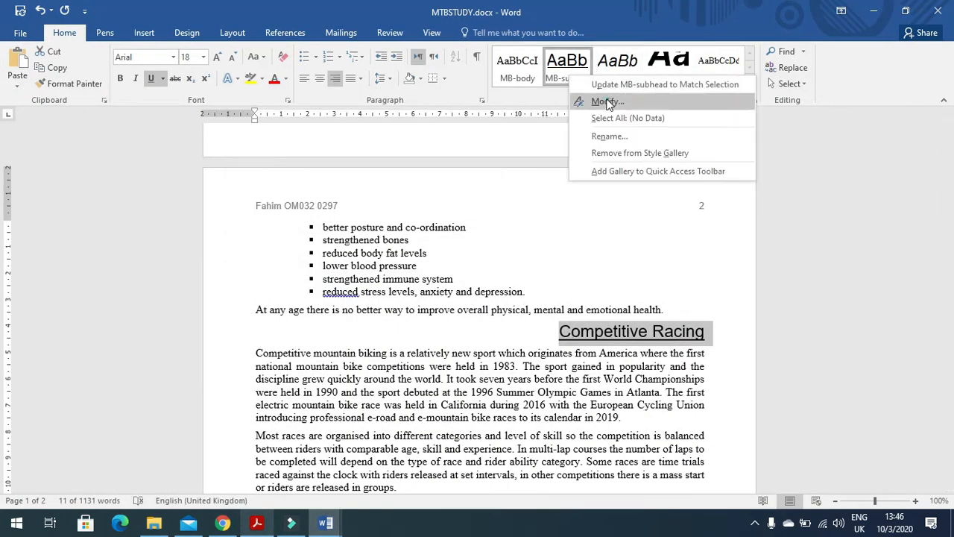
click(606, 102)
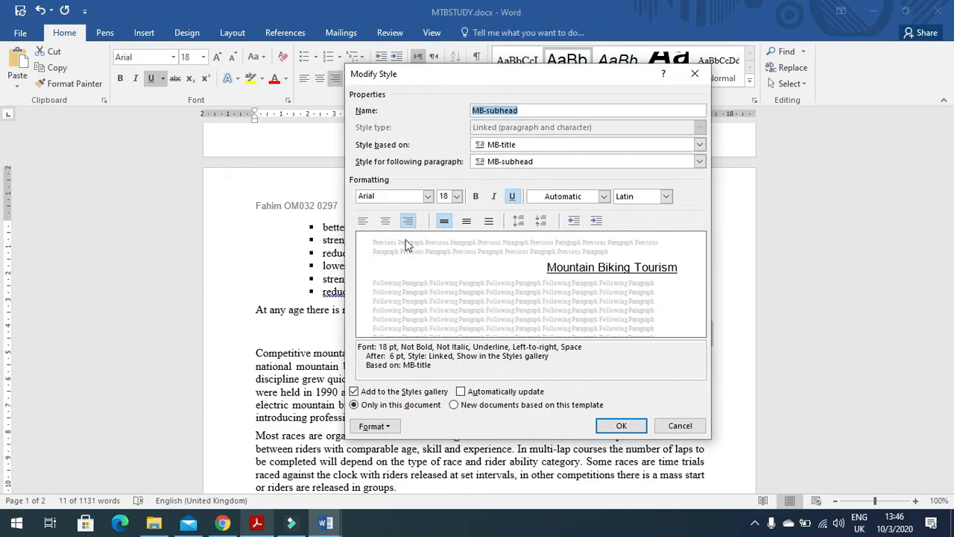
click(384, 222)
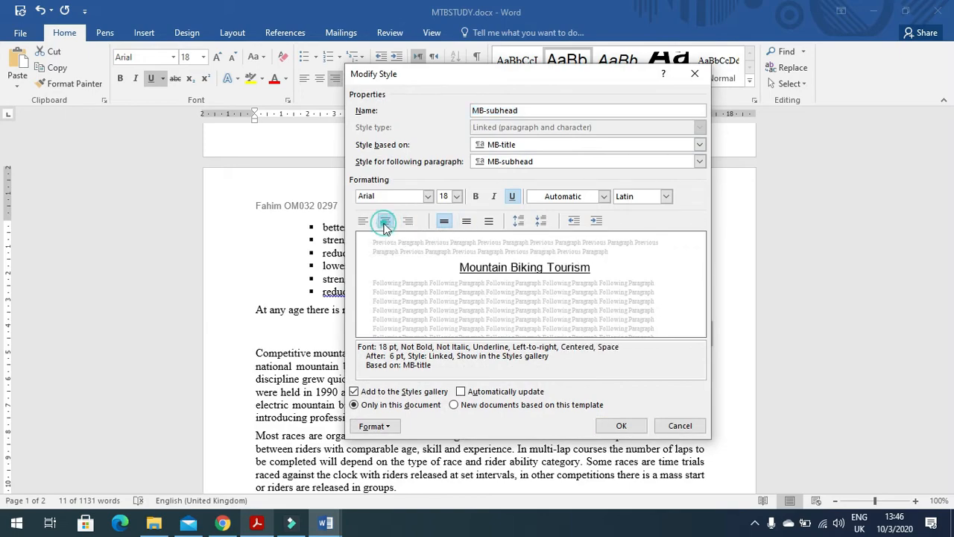
click(619, 425)
scroll(535, 406, down, 9)
scroll(532, 402, down, 2)
scroll(530, 401, up, 10)
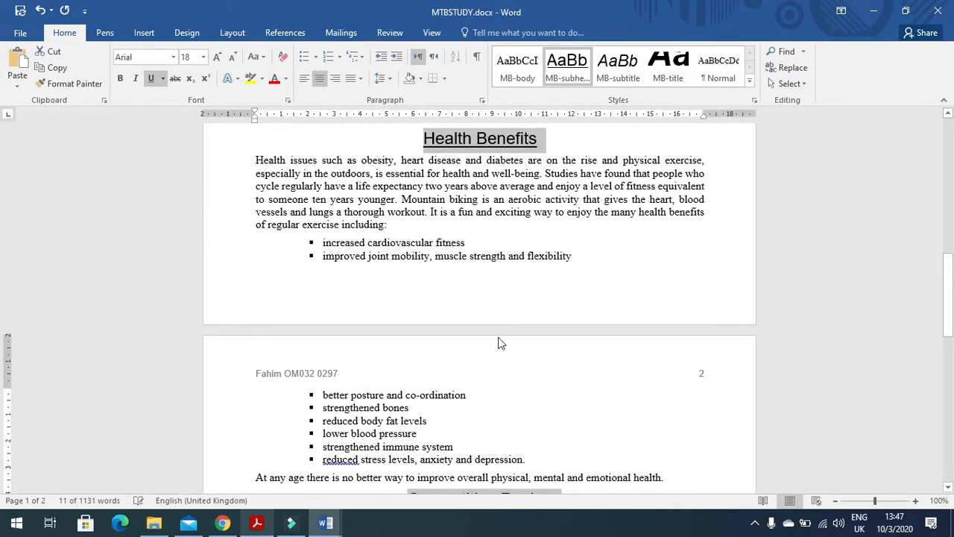
click(256, 523)
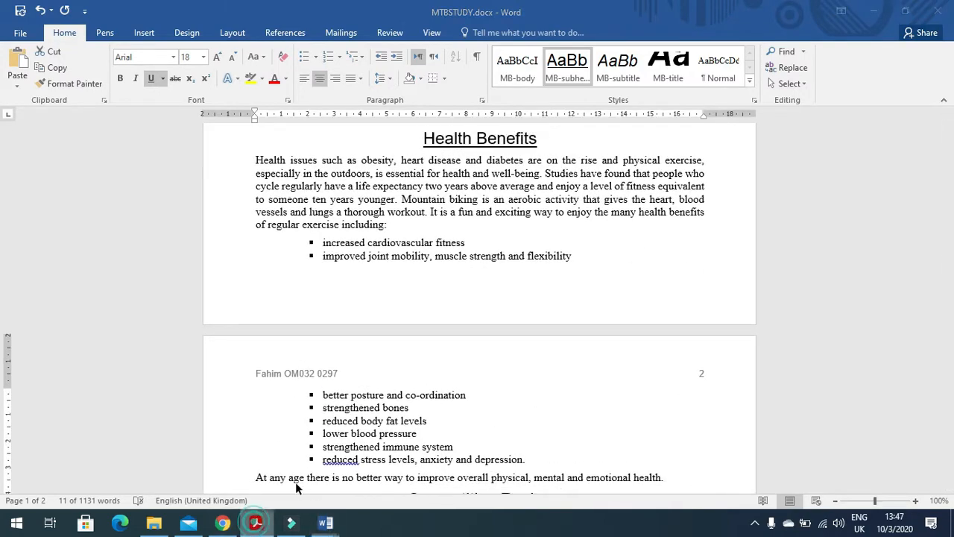
Step: Highlight question 10's two-column layout instruction on page 4, then return to MTBSTUDY
scroll(404, 397, down, 1)
scroll(405, 395, down, 10)
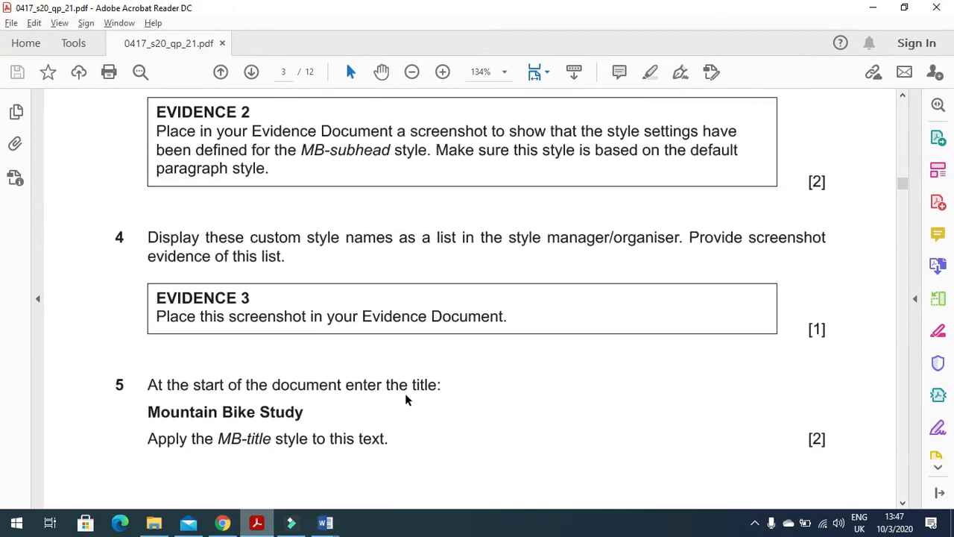
scroll(409, 386, down, 20)
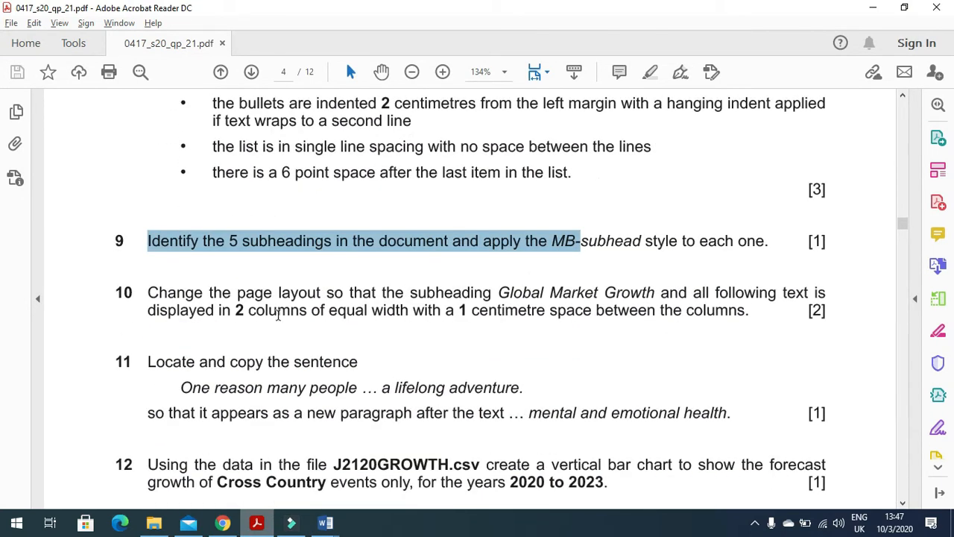
drag(142, 296, 820, 313)
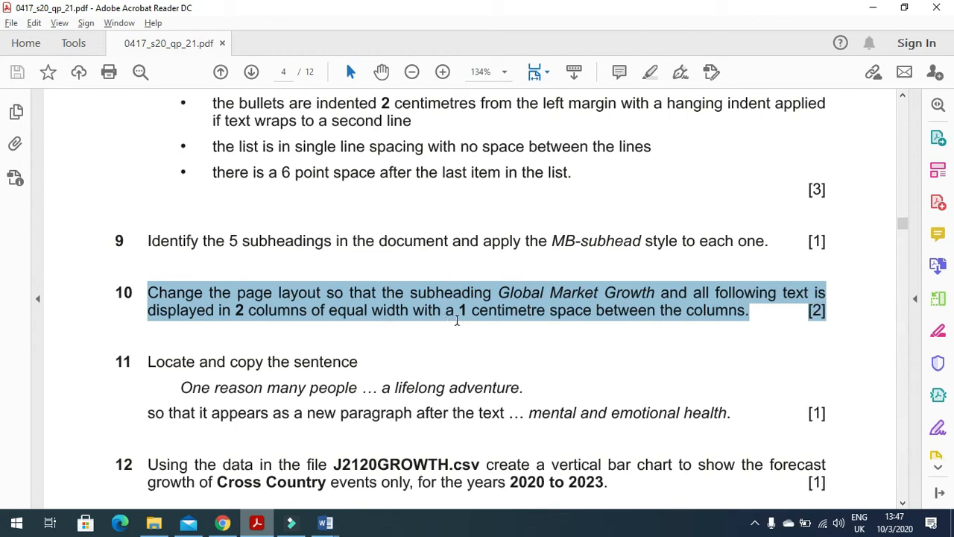
click(261, 521)
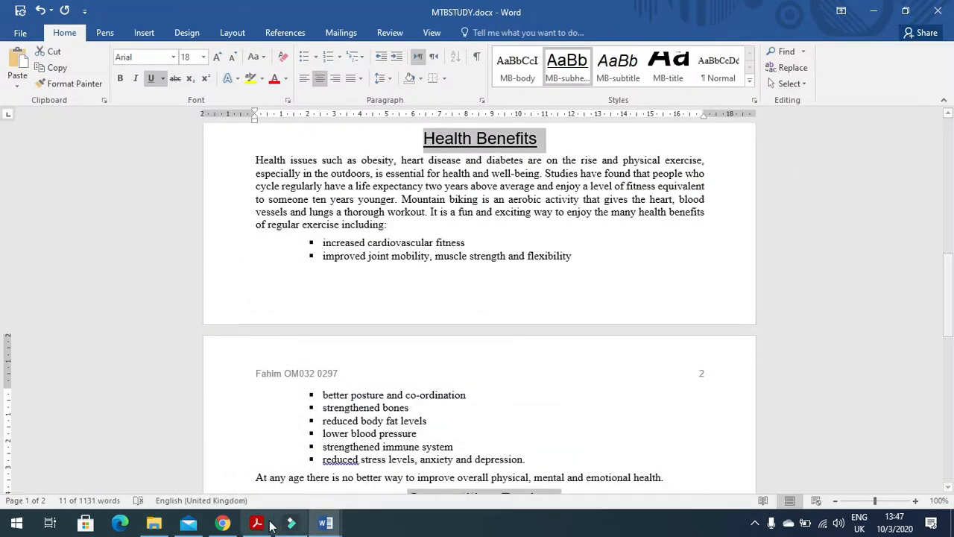
click(257, 523)
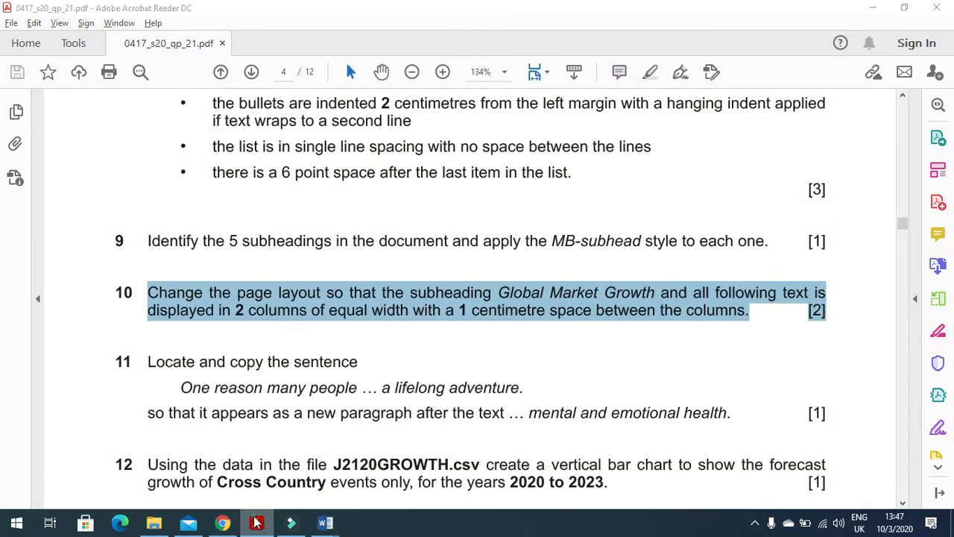
click(257, 523)
scroll(336, 409, up, 10)
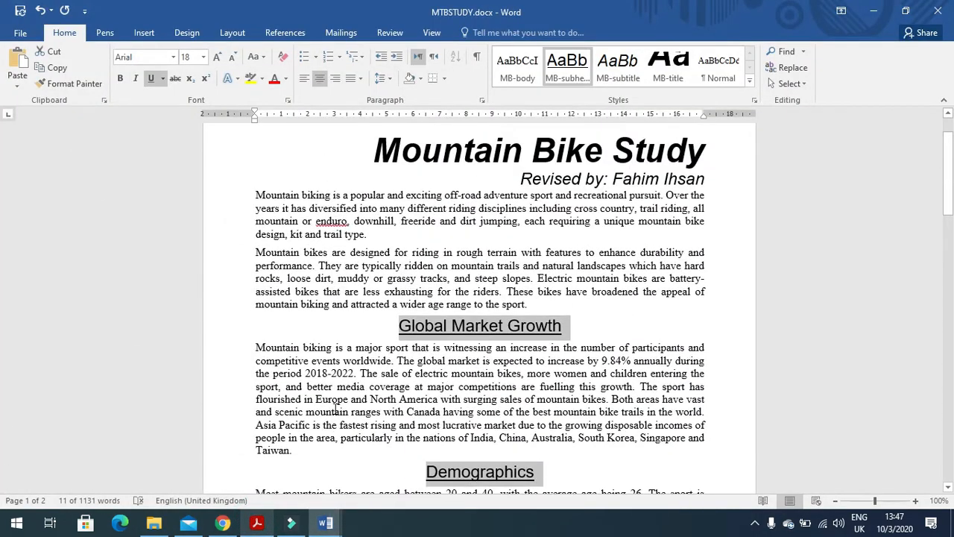
Step: Format the text from Global Market Growth to the end as two columns with 1.0 cm spacing
click(343, 380)
drag(384, 326, 532, 406)
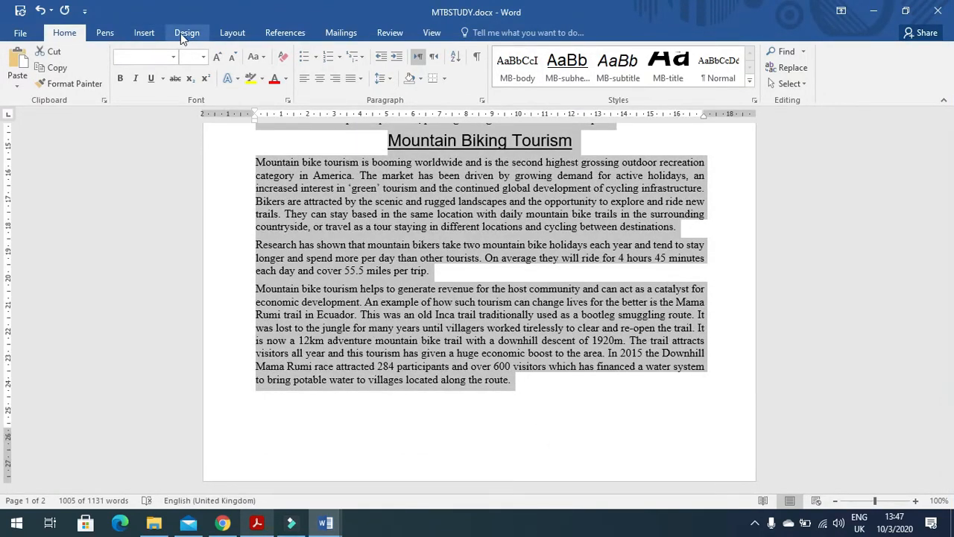
click(227, 32)
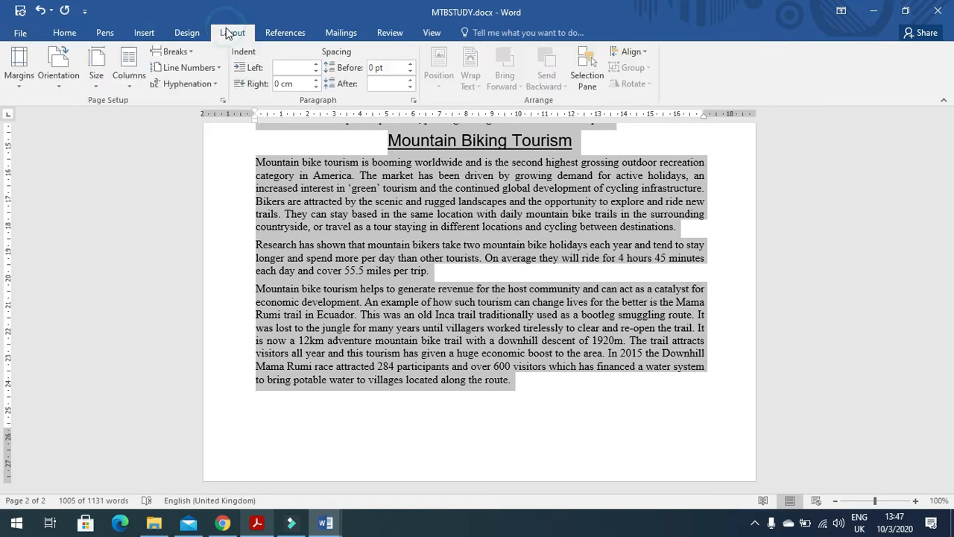
click(135, 84)
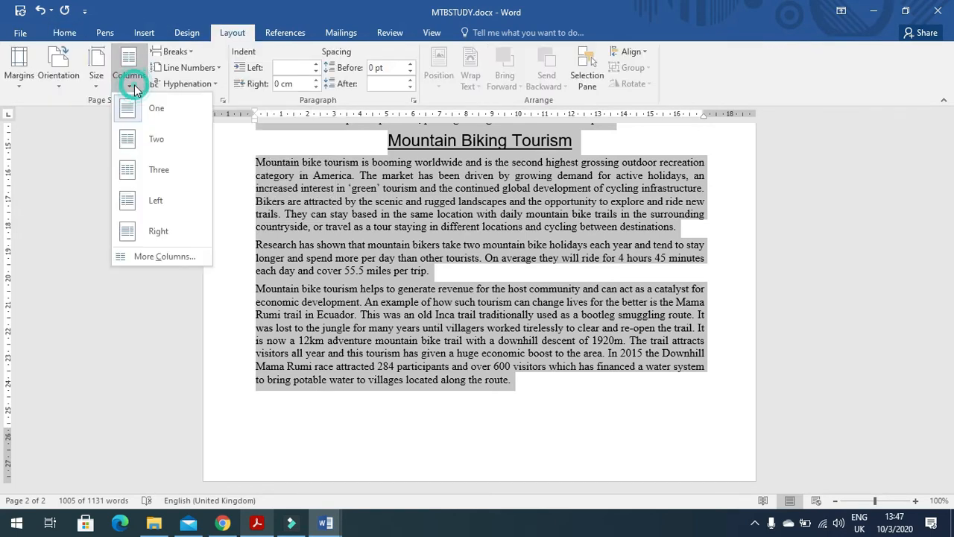
click(160, 256)
click(425, 173)
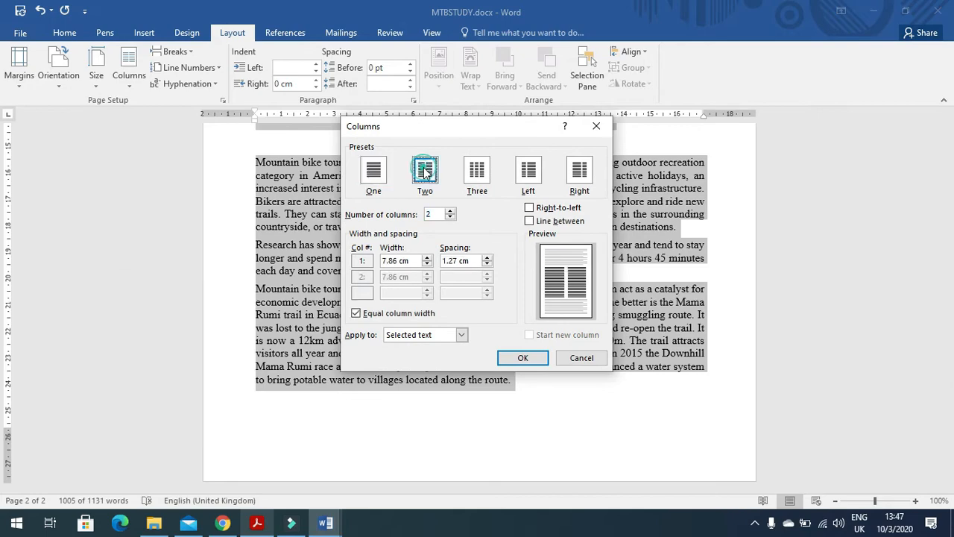
key(alt+Tab)
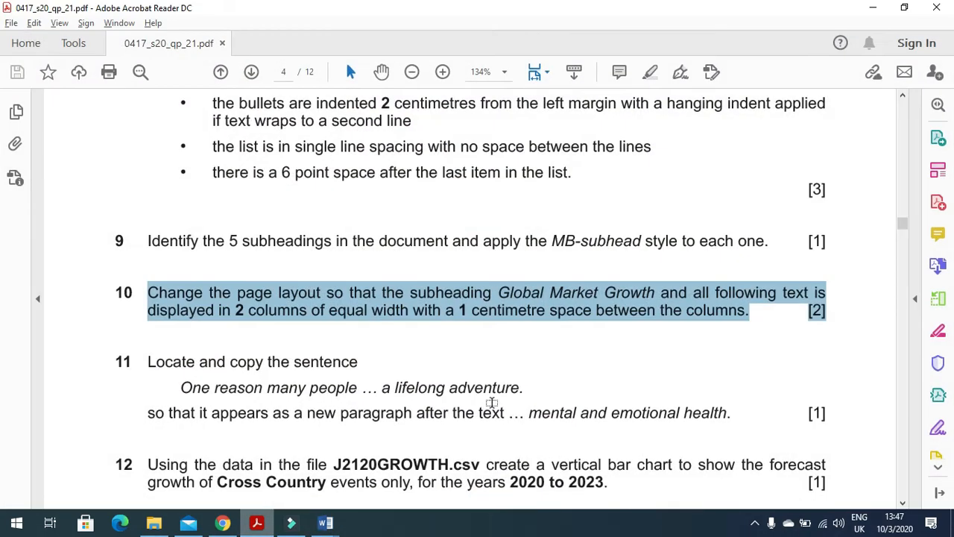
key(alt+Tab)
drag(458, 261, 448, 262)
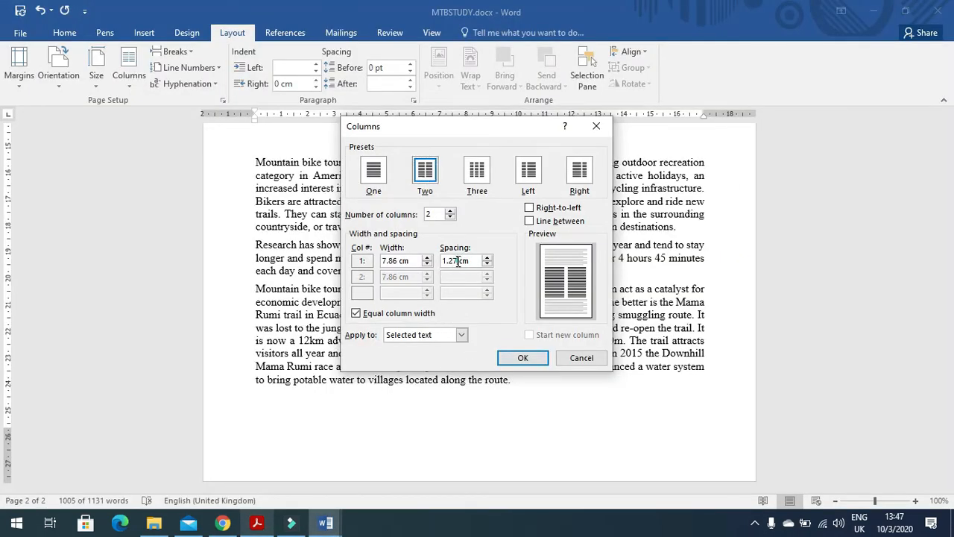
text(0)
click(522, 358)
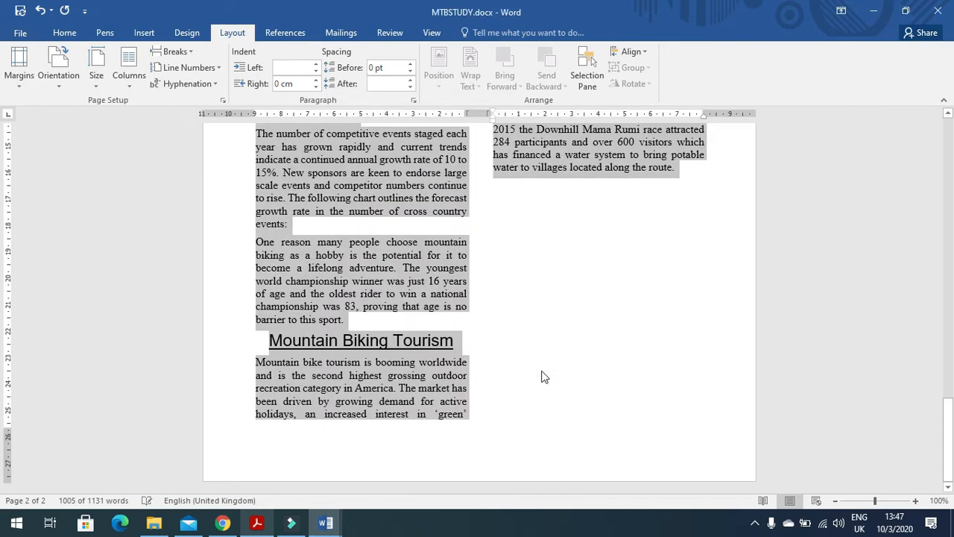
Step: Highlight question 11's 'One reason many people…' sentence in the exam paper
key(alt+Tab)
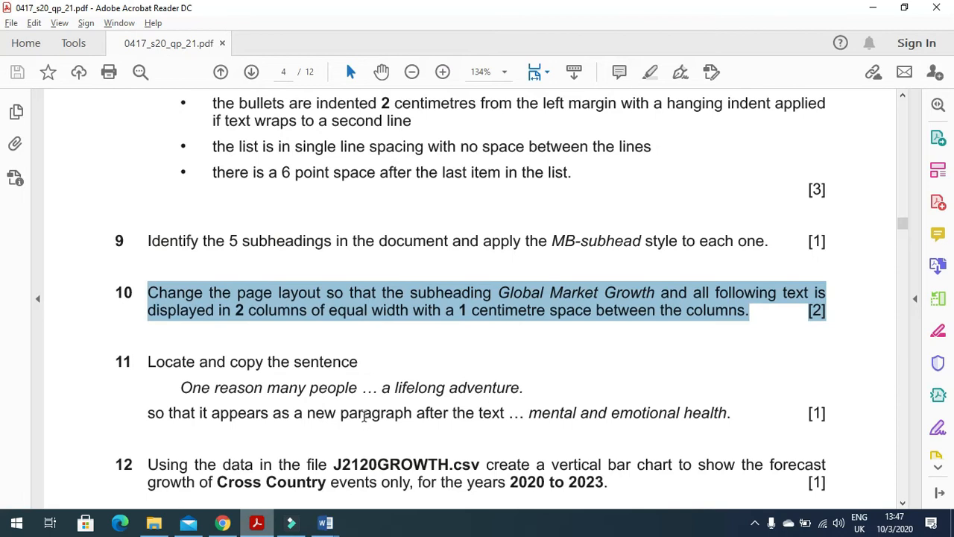
scroll(276, 387, down, 3)
drag(149, 262, 359, 261)
click(279, 306)
drag(181, 287, 524, 288)
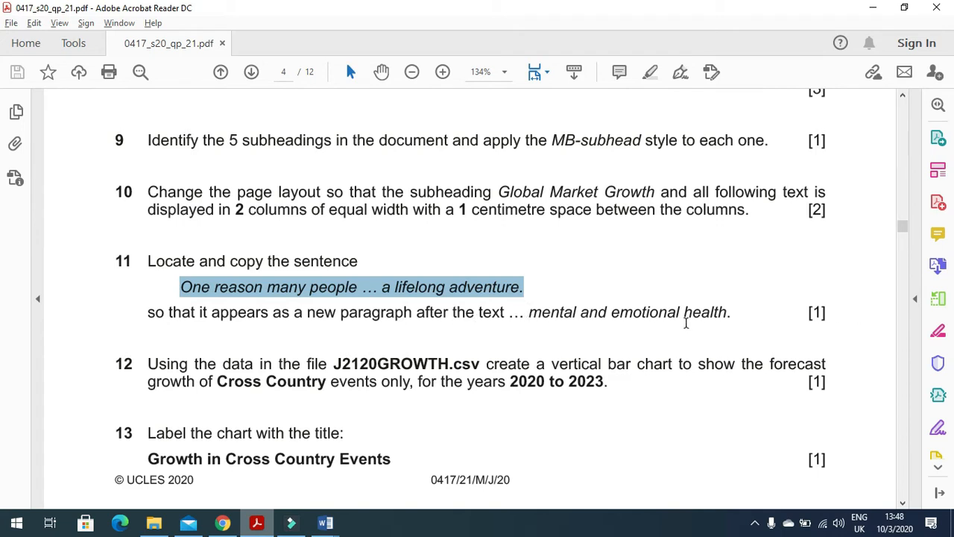
Step: Select and copy the sentence from 'One reason many people' to 'adventure'
key(alt+Tab)
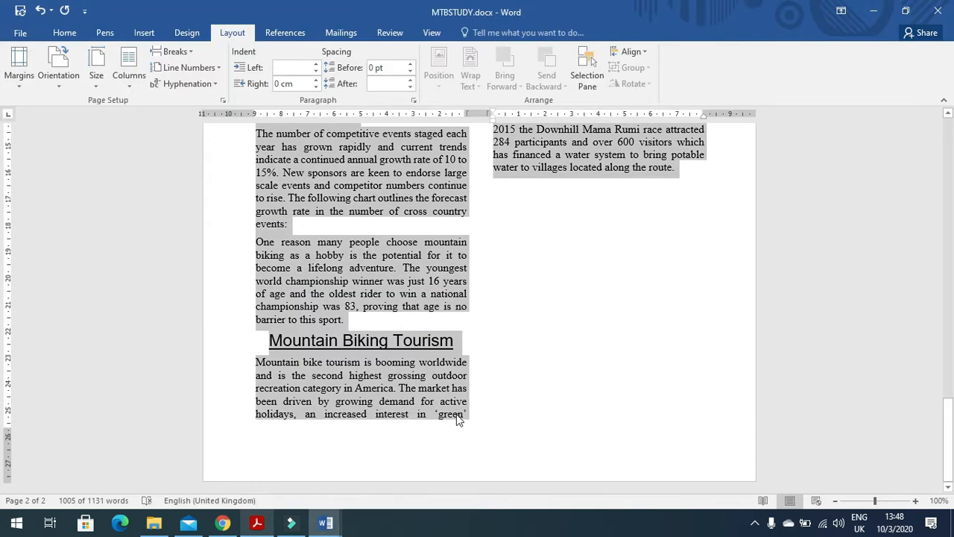
click(403, 319)
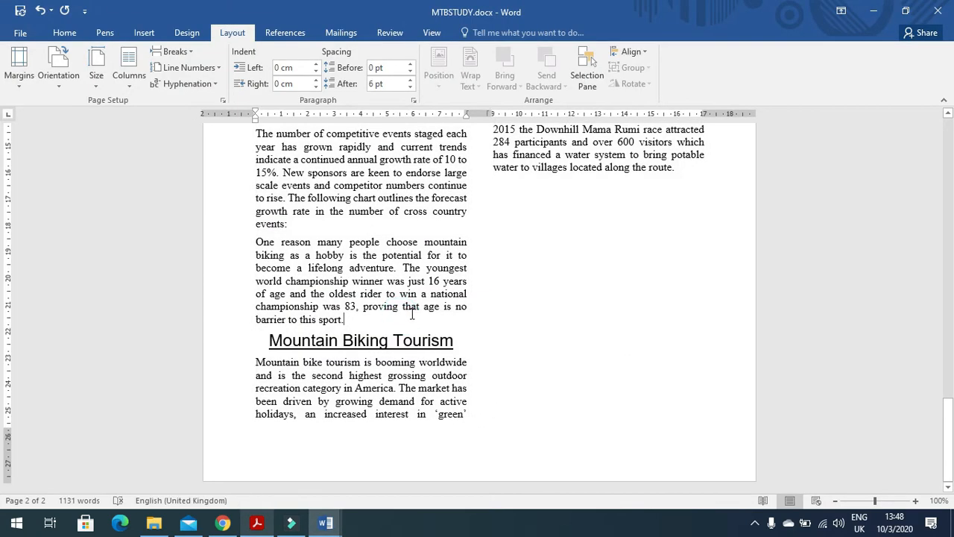
drag(251, 241, 397, 267)
key(ctrl+c)
key(alt+Tab)
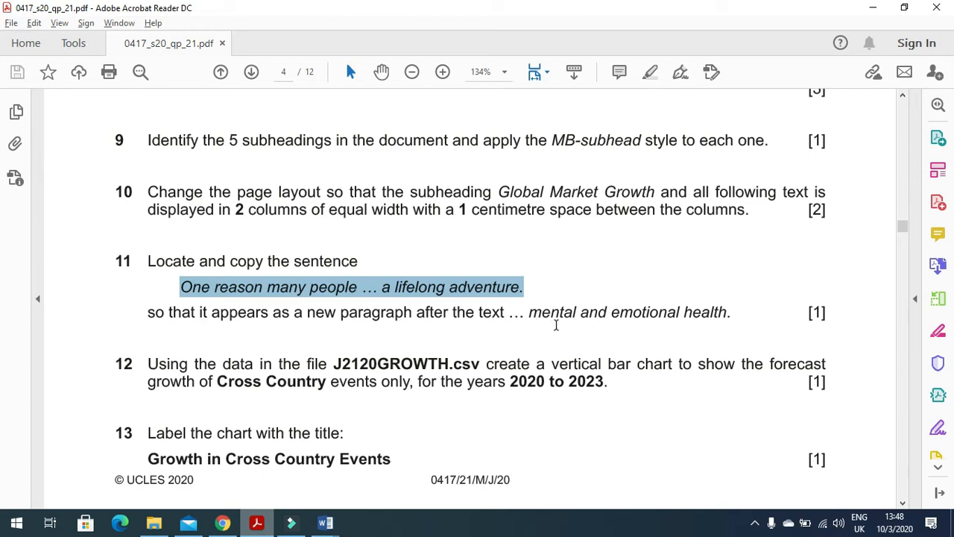
key(alt+Tab)
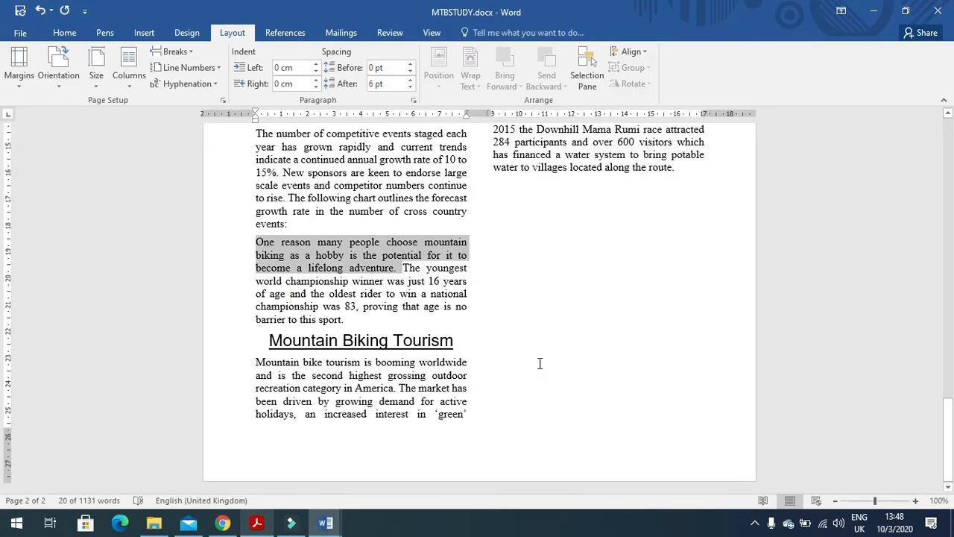
key(alt+Tab)
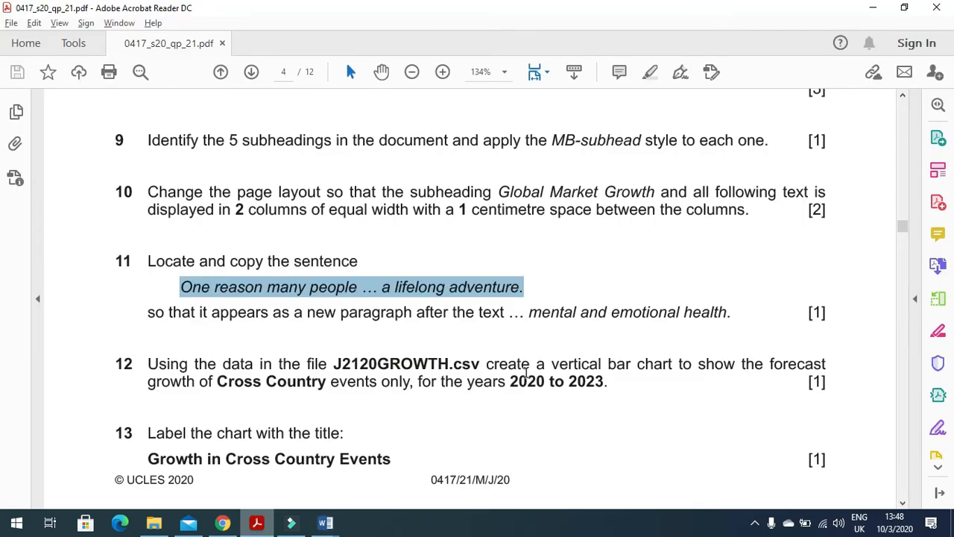
key(alt+Tab)
Step: Delete the sentence and paste it as a new paragraph after 'emotional health.'
scroll(528, 373, up, 3)
scroll(528, 374, up, 2)
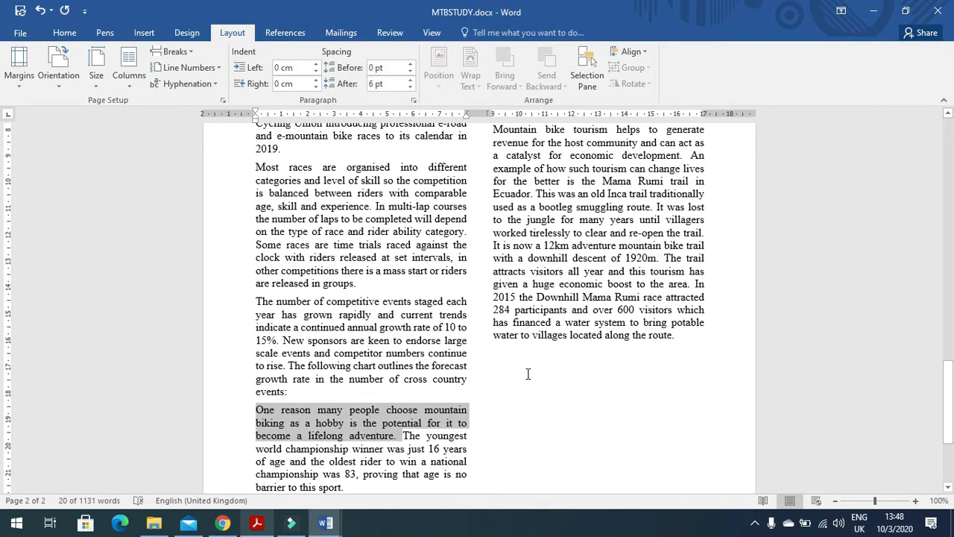
key(Delete)
scroll(420, 406, up, 3)
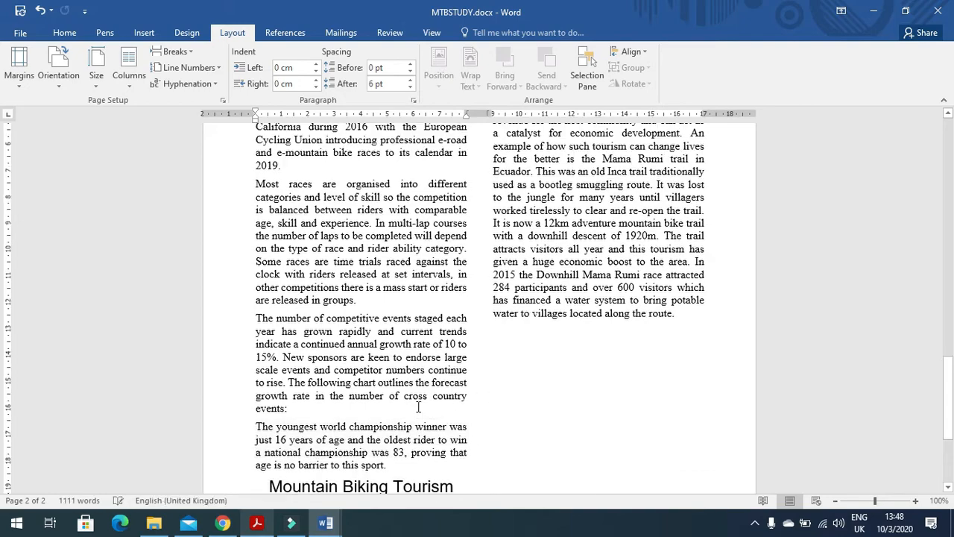
scroll(420, 406, up, 6)
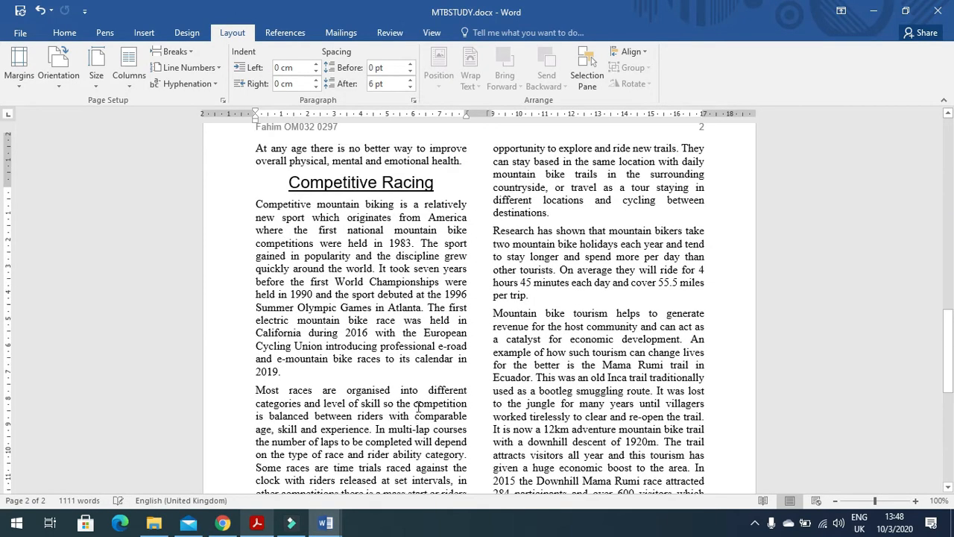
click(463, 207)
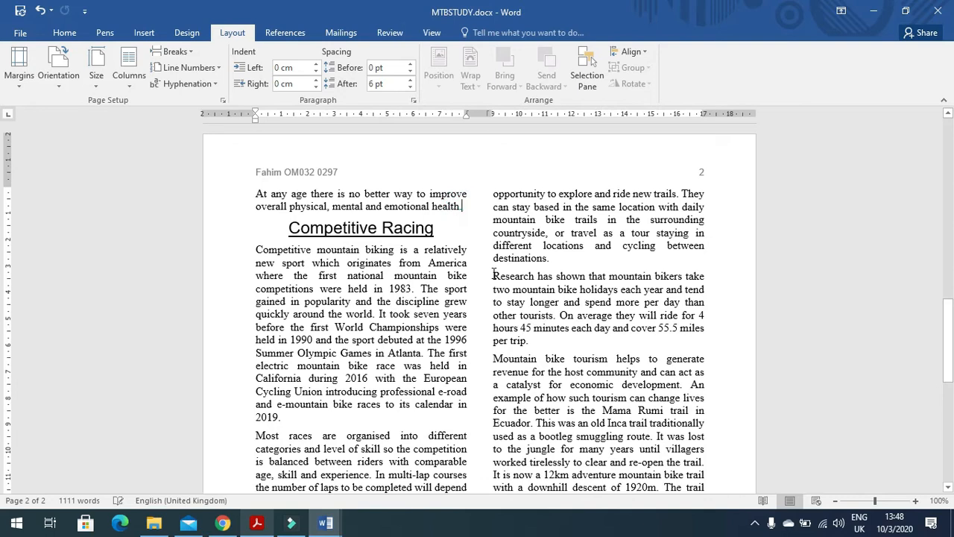
key(Return)
key(ctrl+v)
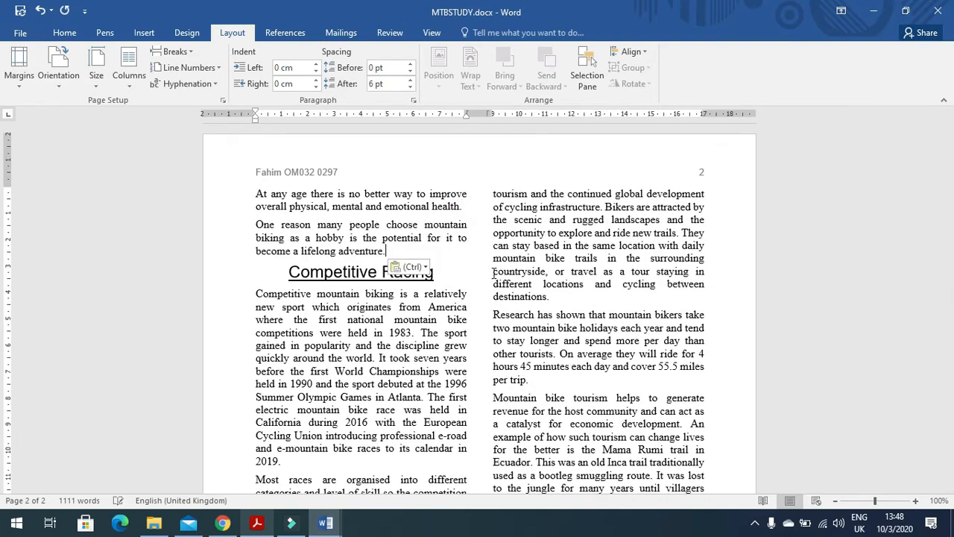
key(alt+Tab)
scroll(406, 349, down, 1)
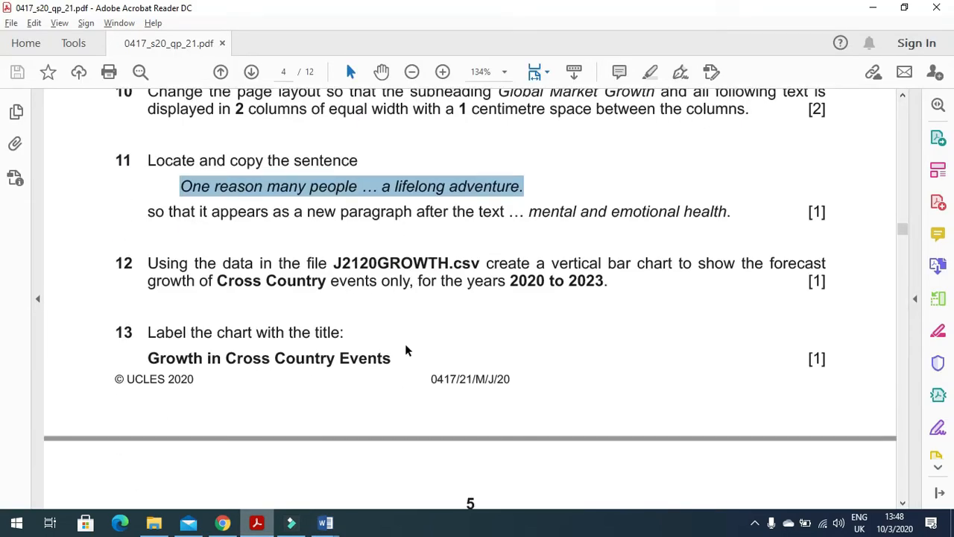
Step: Mark question 12's chart instruction, then open J2120GROWTH.csv from the exam files folder in Excel
drag(148, 266, 668, 272)
click(153, 523)
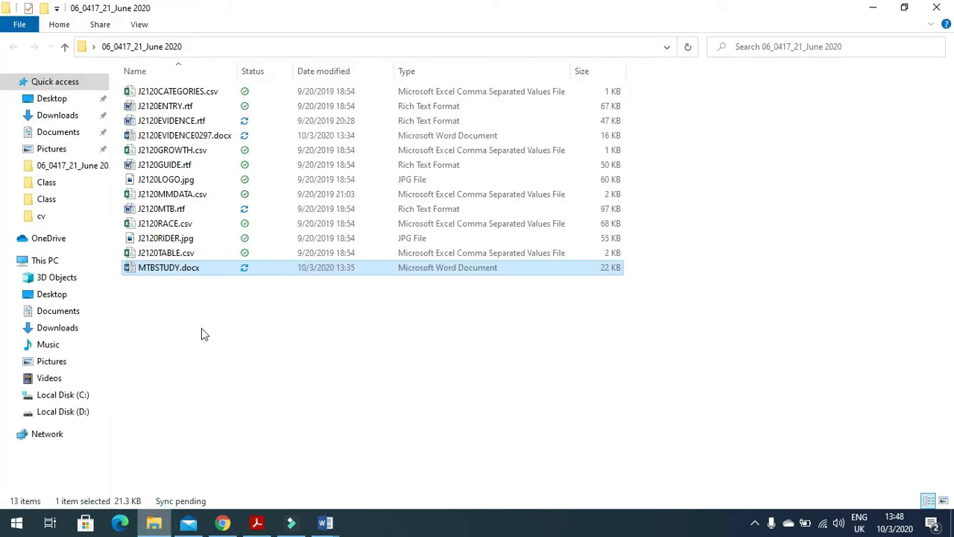
double_click(186, 150)
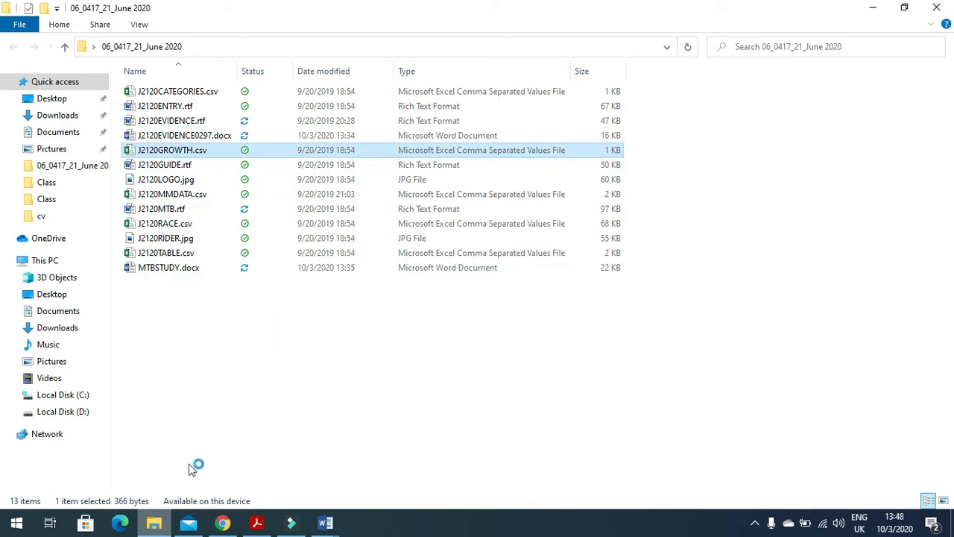
click(155, 524)
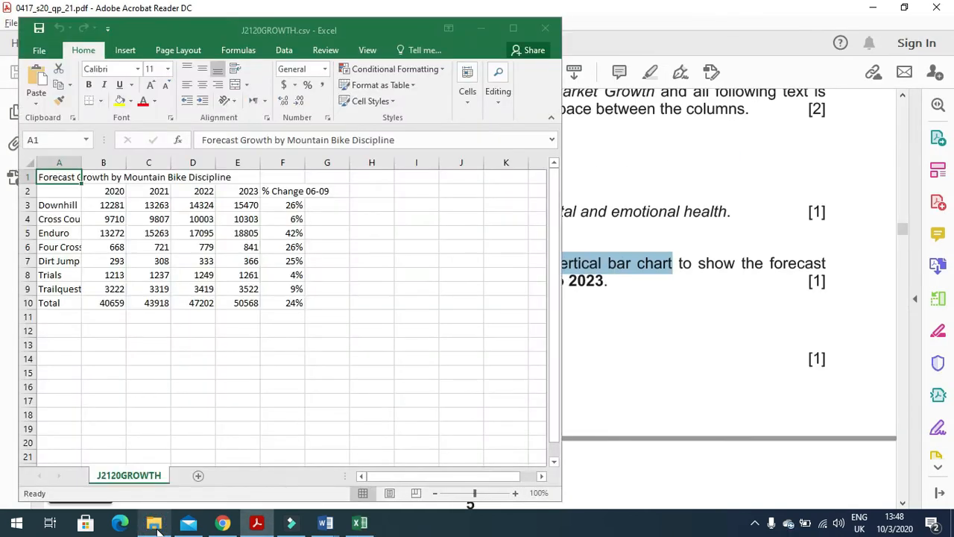
click(155, 524)
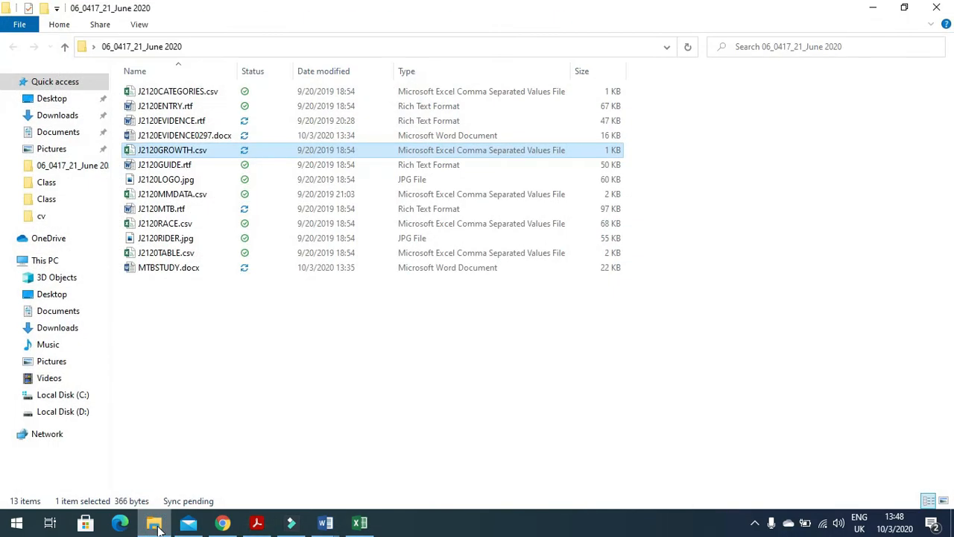
click(155, 524)
click(256, 524)
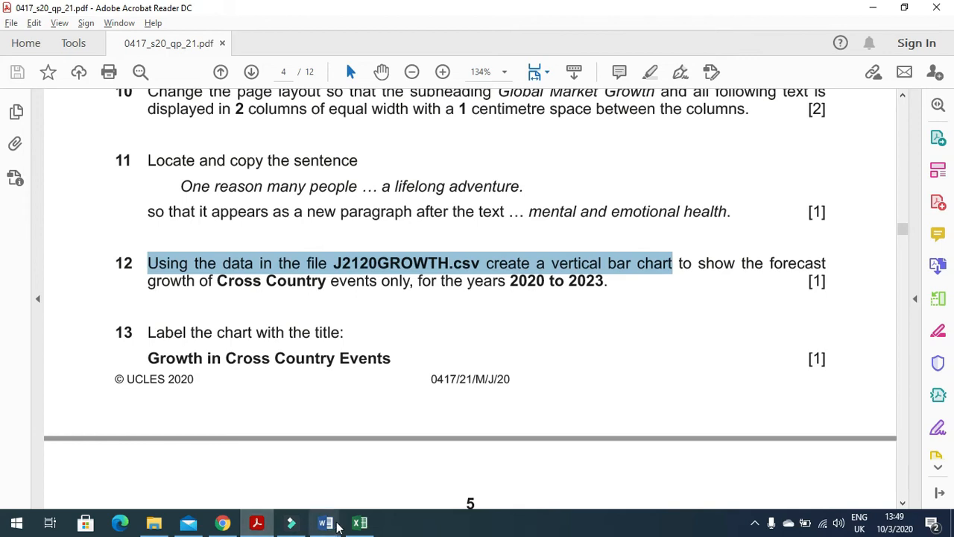
click(359, 522)
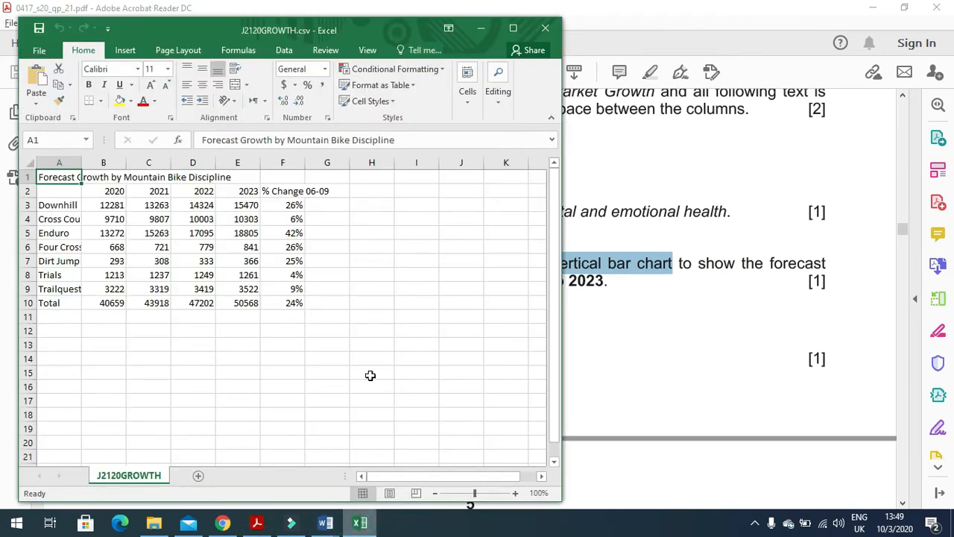
Step: Autofit column A to its longest text, cancelling an accidental move of the Downhill cell
double_click(80, 163)
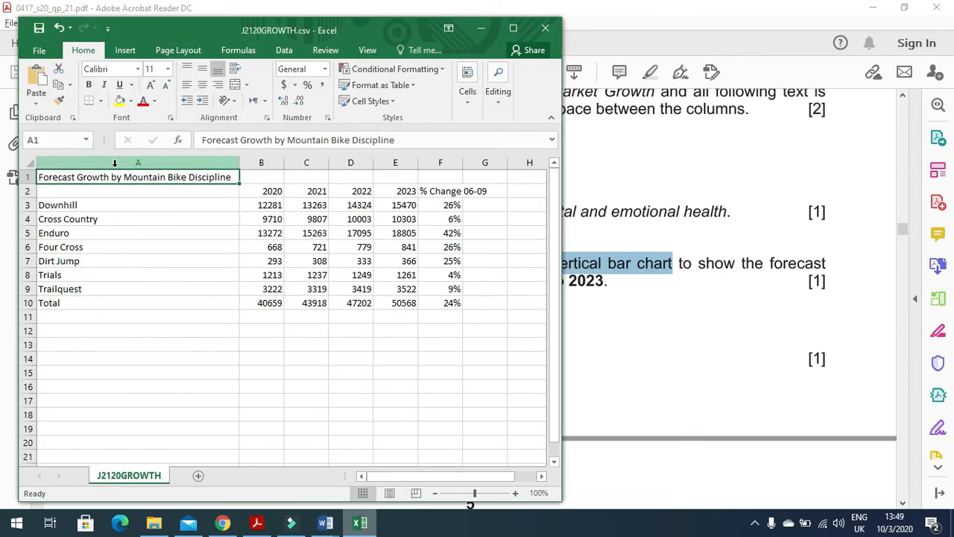
drag(108, 209, 116, 289)
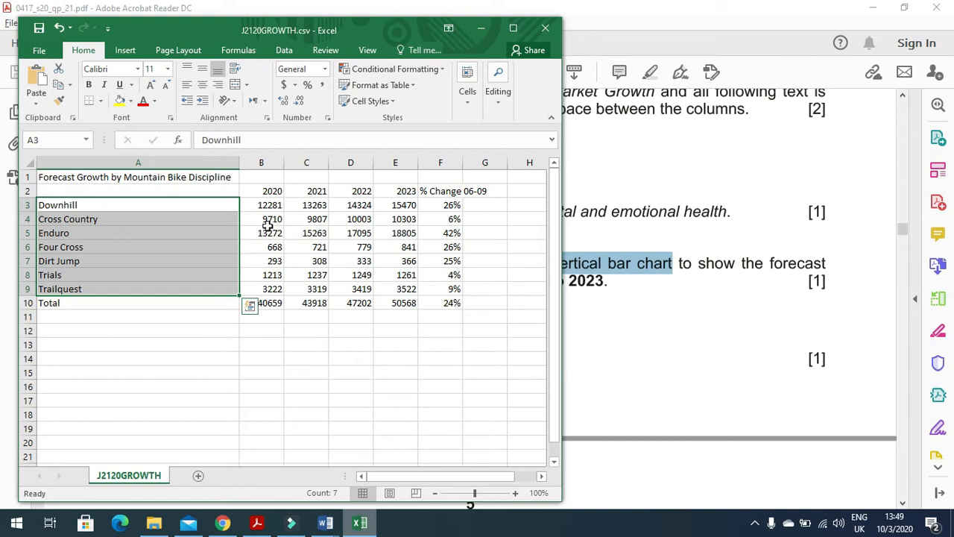
ctrl+click(224, 208)
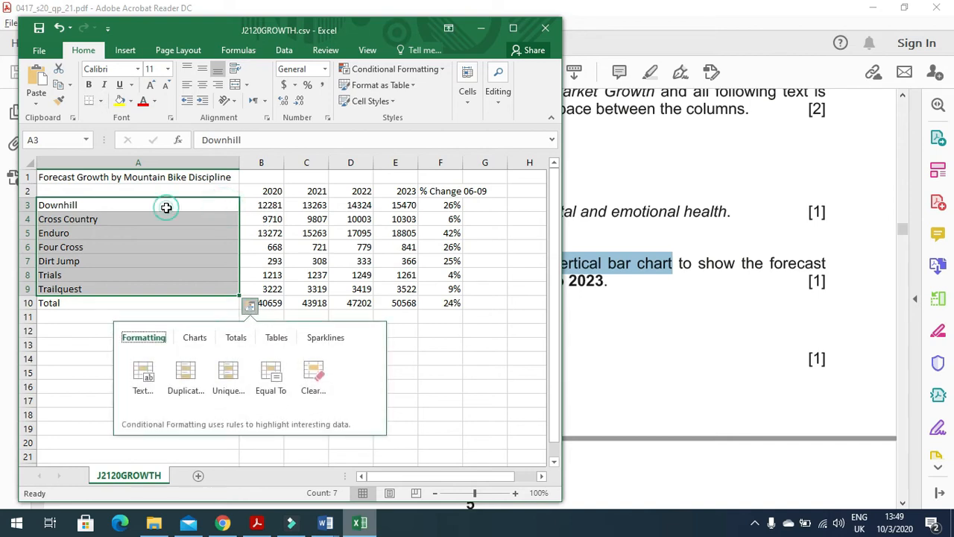
click(209, 208)
drag(209, 214, 350, 222)
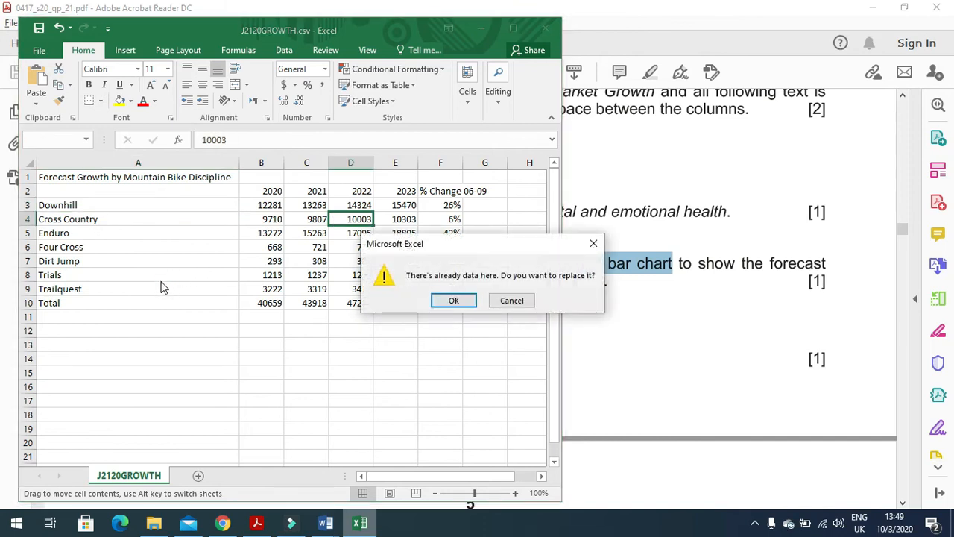
key(Escape)
click(181, 327)
Step: Insert a clustered column chart of the discipline names with their 2020–2023 figures
drag(126, 207, 390, 287)
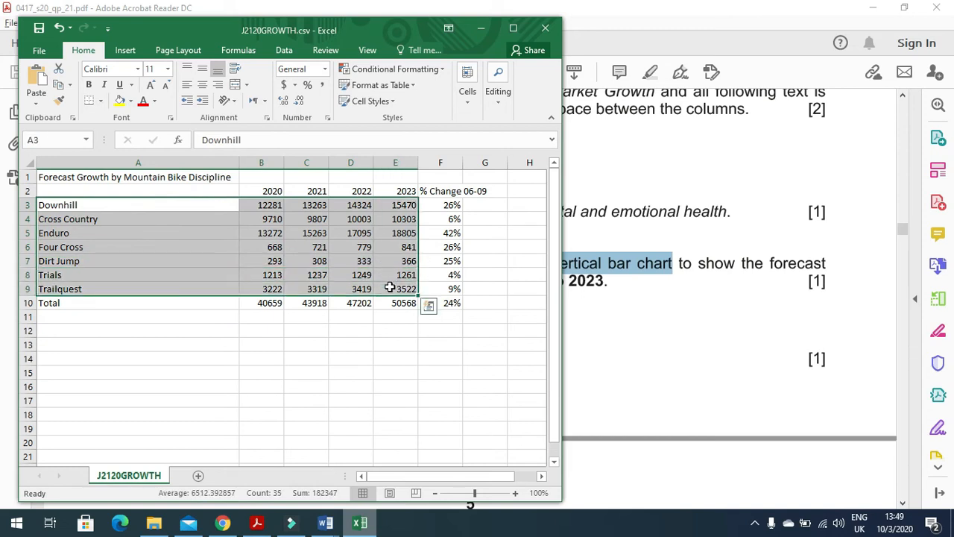
click(127, 52)
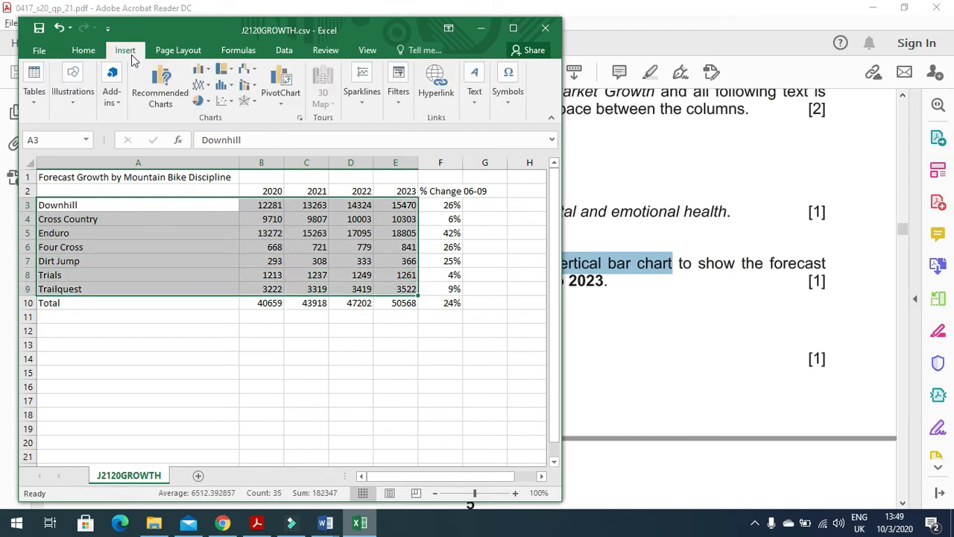
click(202, 70)
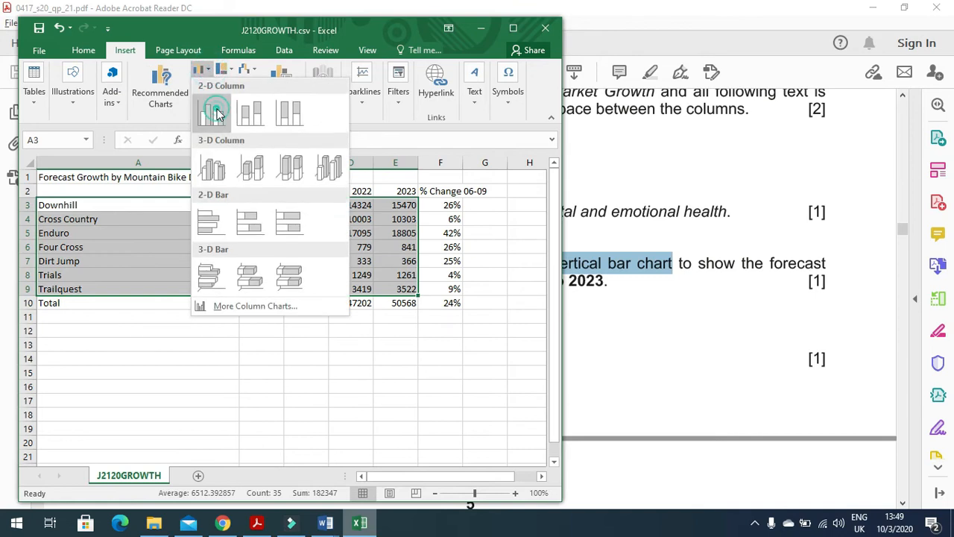
click(211, 112)
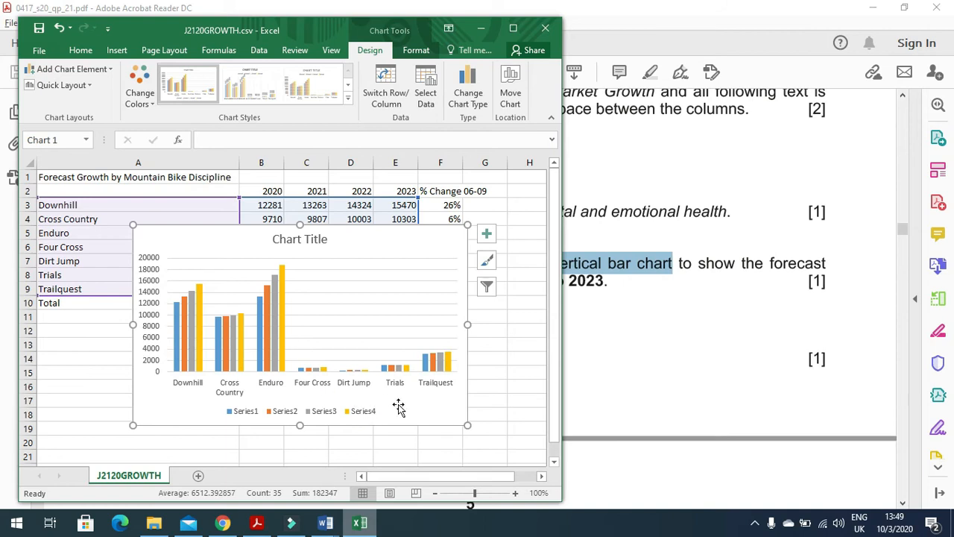
click(257, 522)
click(597, 280)
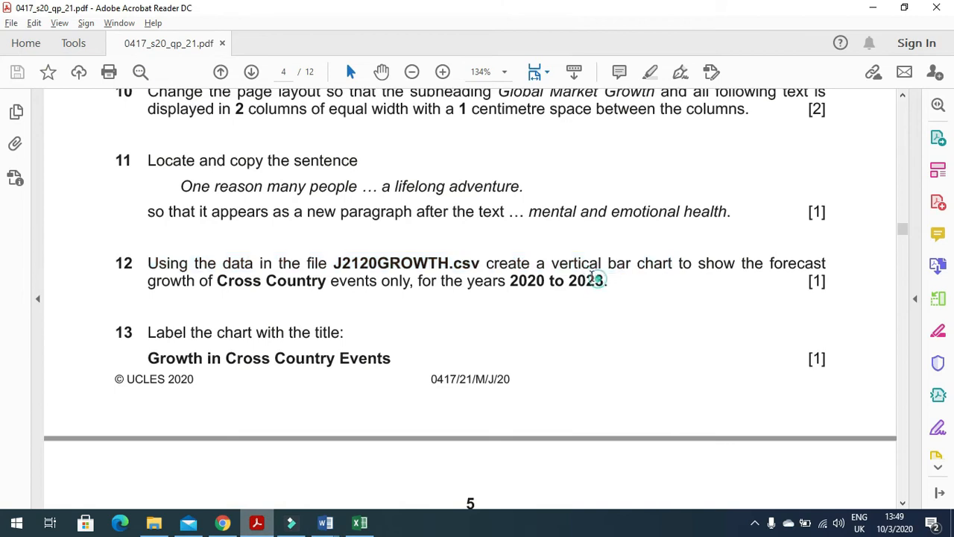
Step: Maximize the J2120GROWTH workbook and delete the all-disciplines chart, leaving only the data table
drag(486, 270, 797, 272)
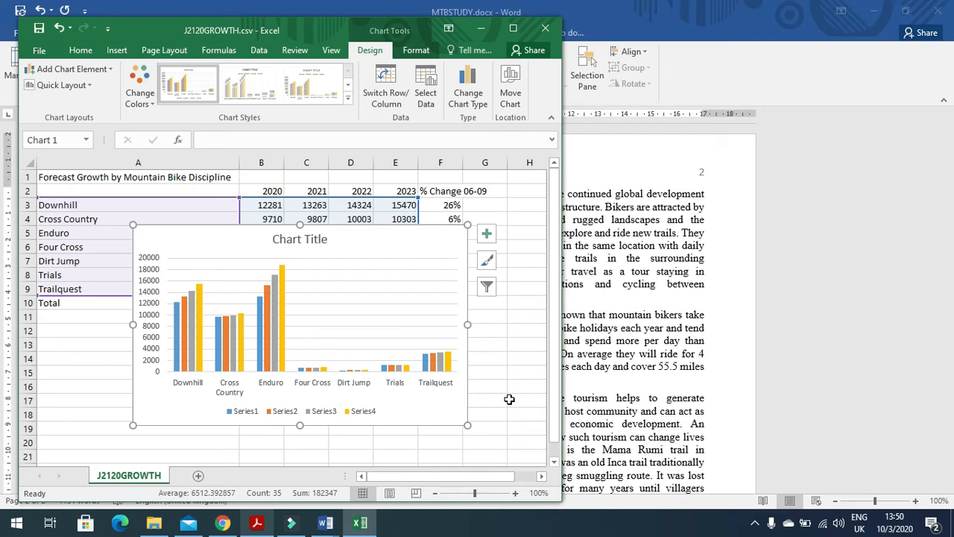
double_click(330, 26)
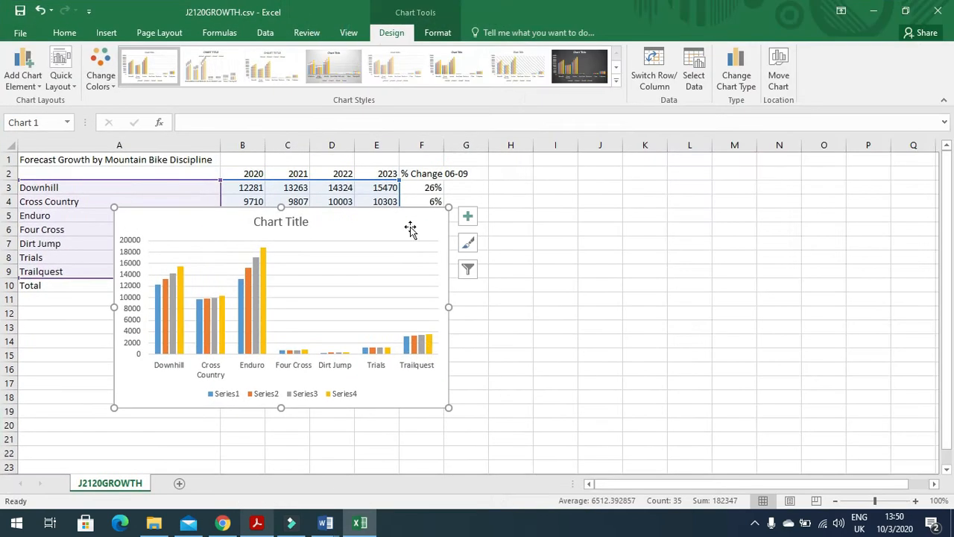
key(Delete)
click(459, 381)
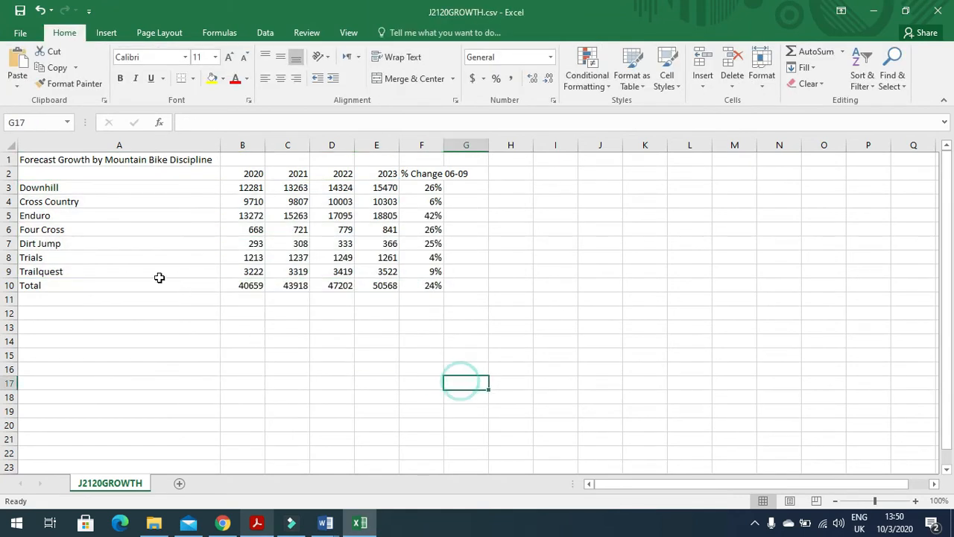
drag(94, 192, 92, 270)
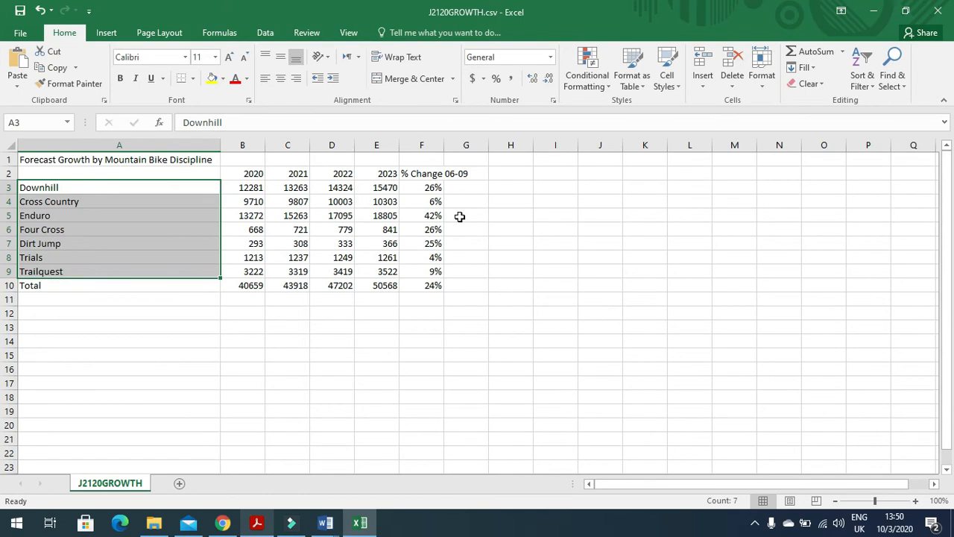
click(257, 521)
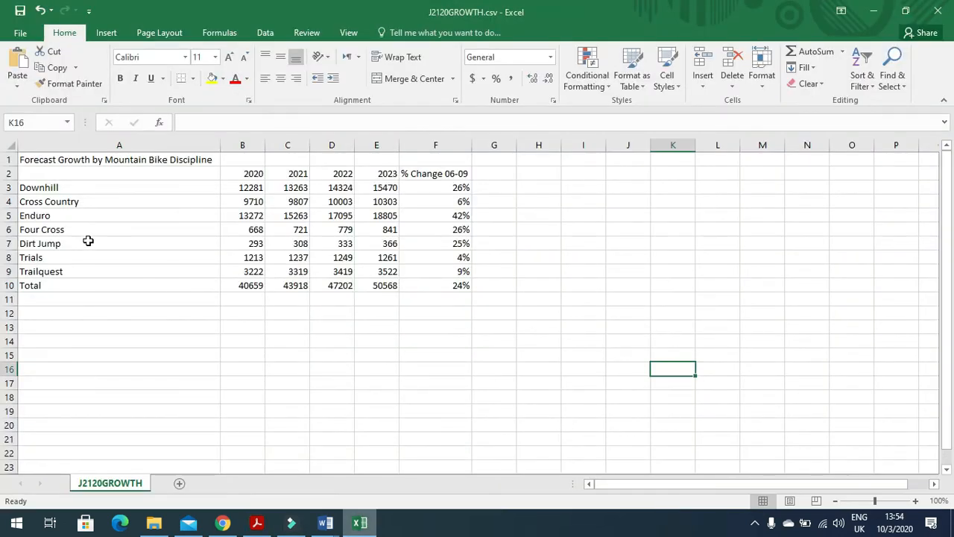
Step: Insert a clustered column chart of the Cross Country row alone
drag(77, 202, 378, 204)
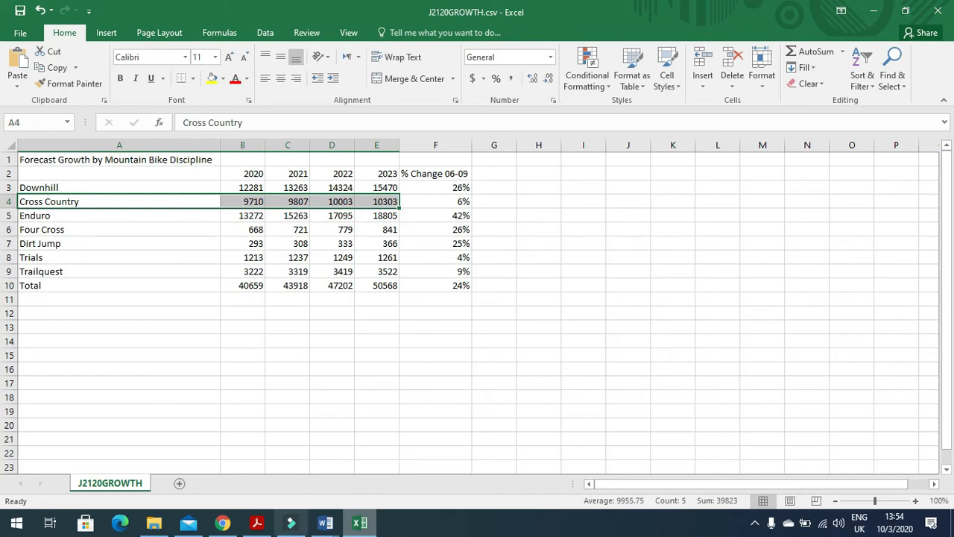
click(105, 32)
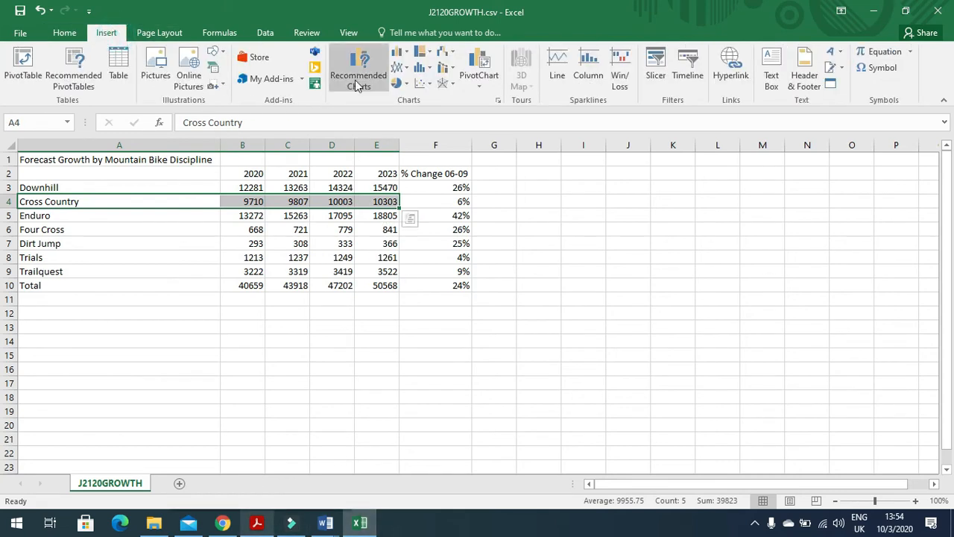
click(401, 52)
click(415, 89)
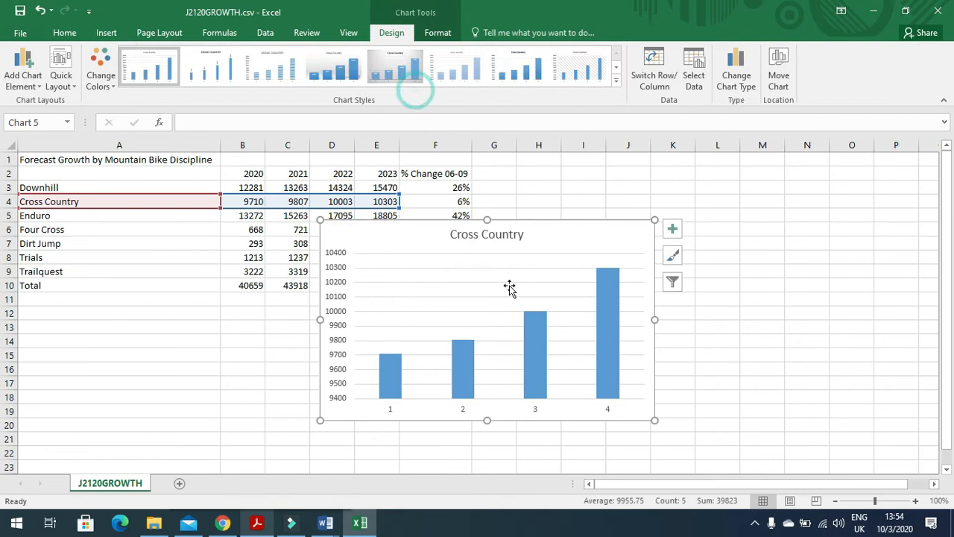
Step: Apply a layout with axis titles and legend, and title the chart 'Growth in Cross Country Events'
key(alt+Tab)
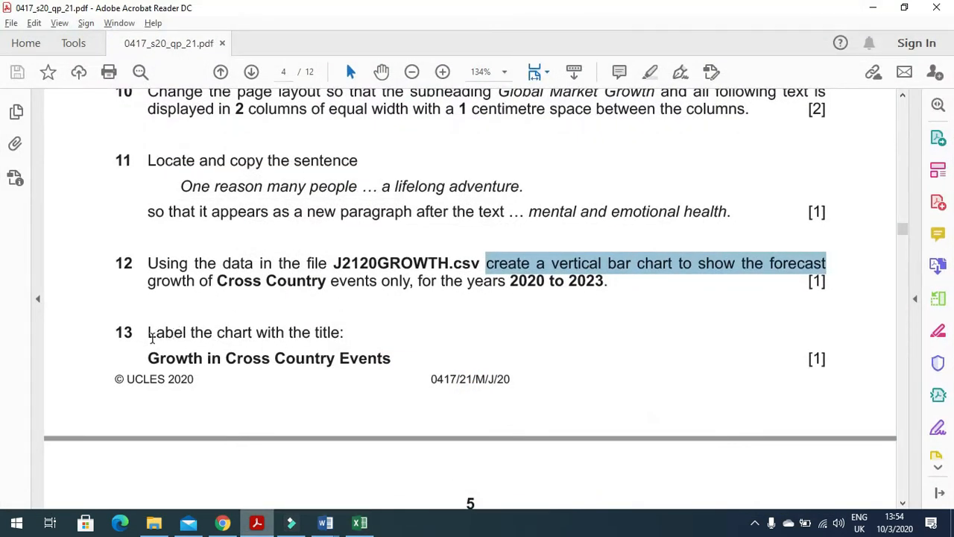
drag(393, 358, 148, 357)
key(ctrl+c)
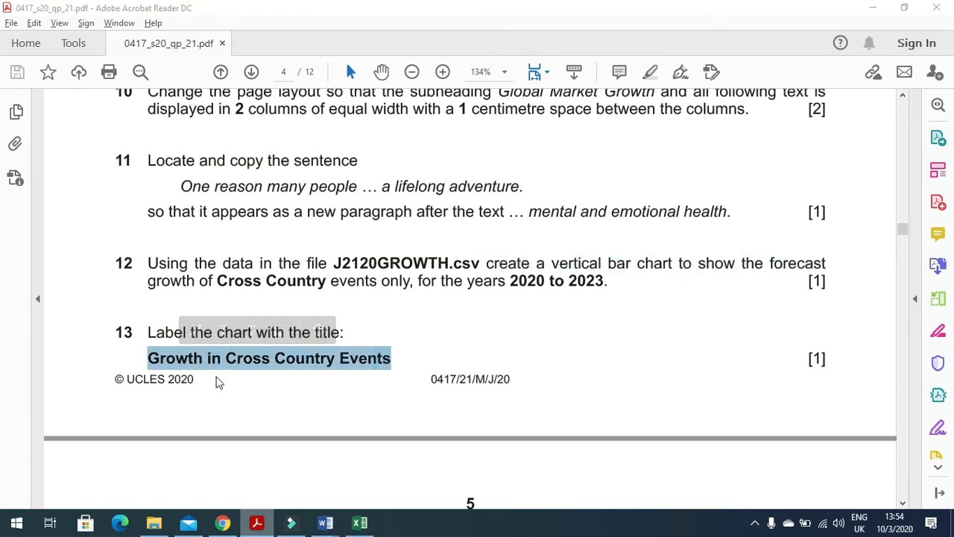
key(alt+Tab)
click(75, 84)
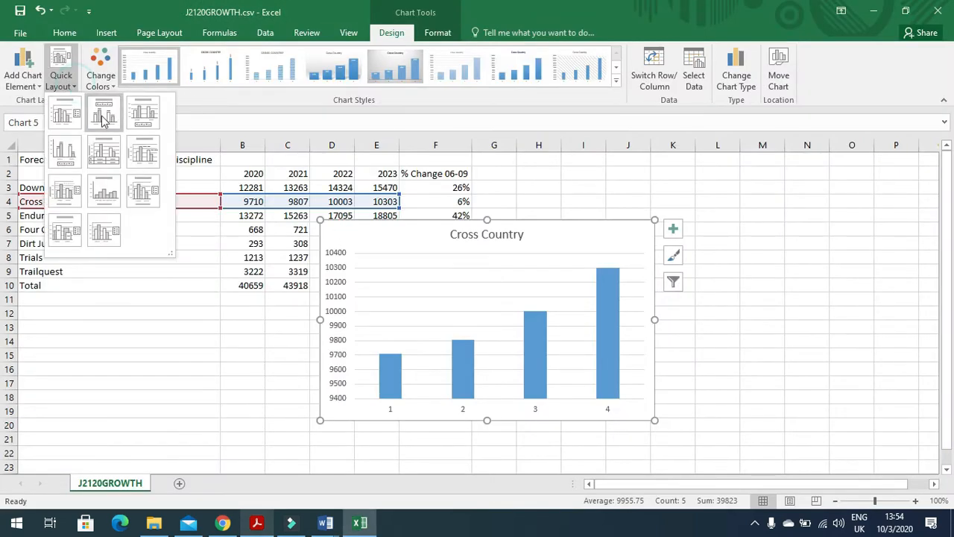
click(147, 187)
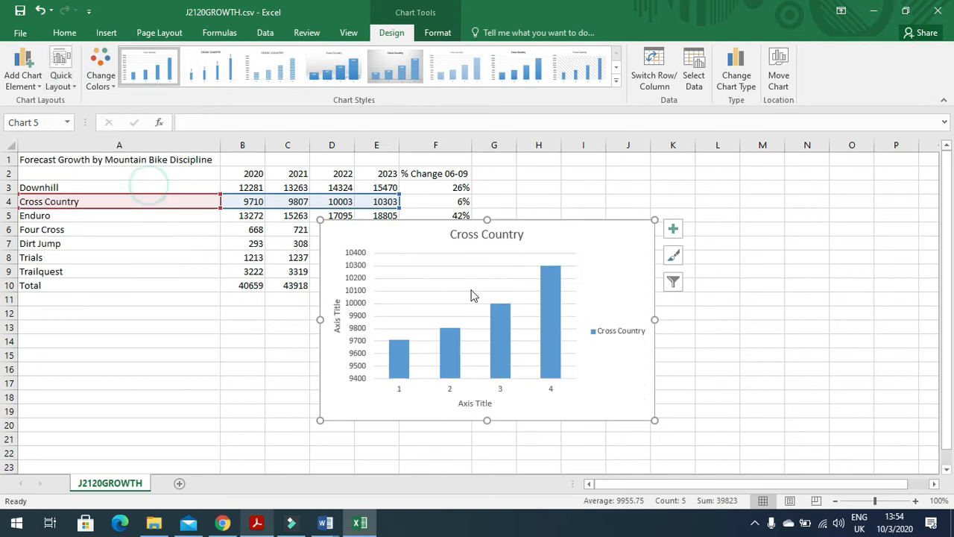
click(485, 235)
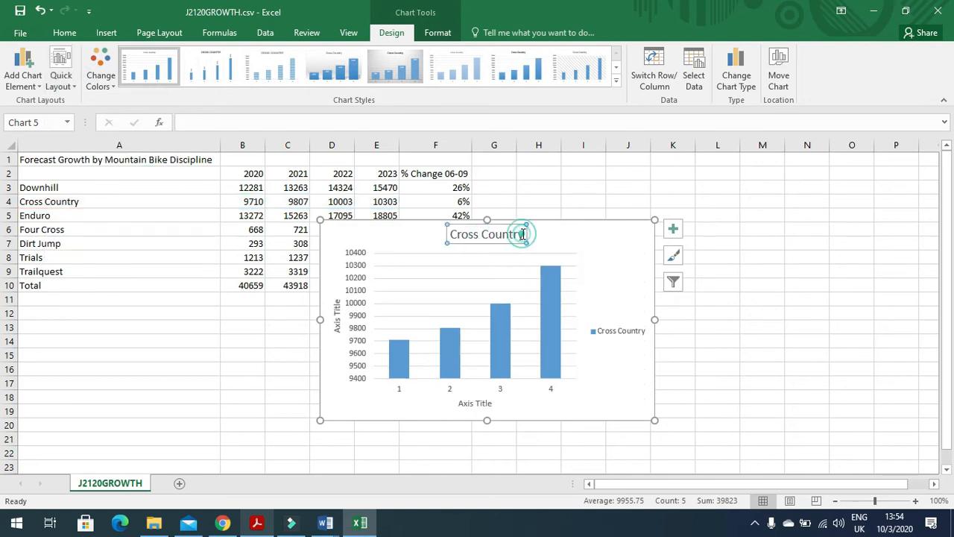
triple_click(522, 234)
key(ctrl+v)
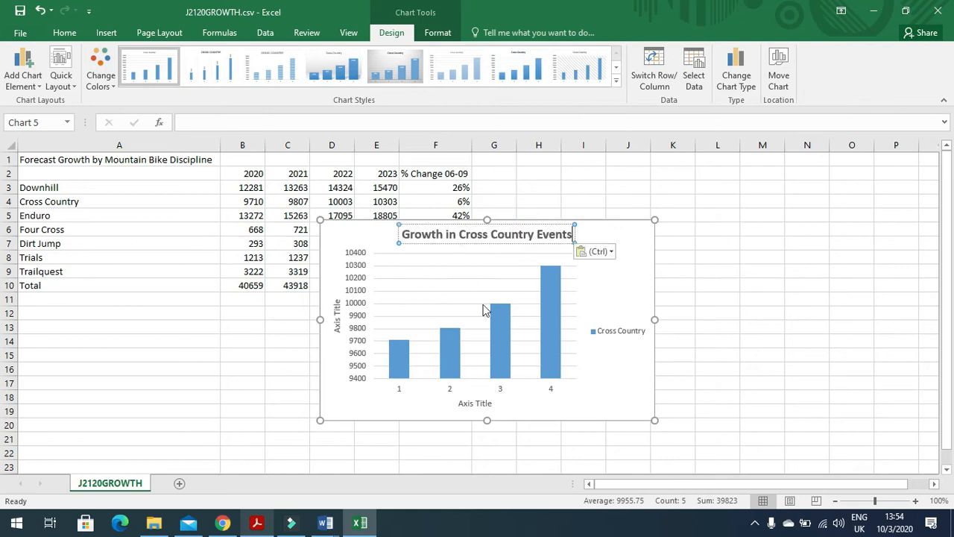
key(alt+Tab)
scroll(526, 365, down, 5)
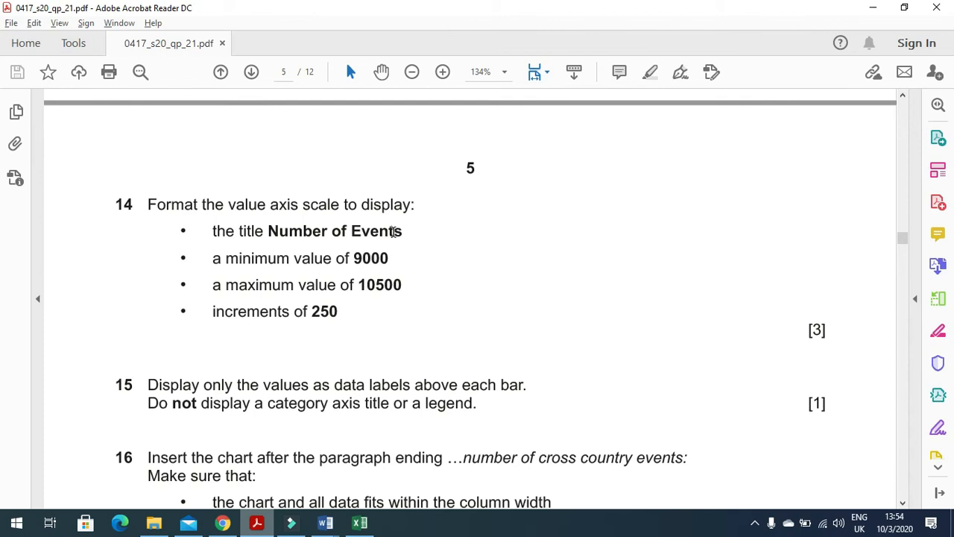
Step: Copy 'Number of Events' from question 14 and paste it as the vertical axis title
drag(268, 231, 402, 233)
key(ctrl+c)
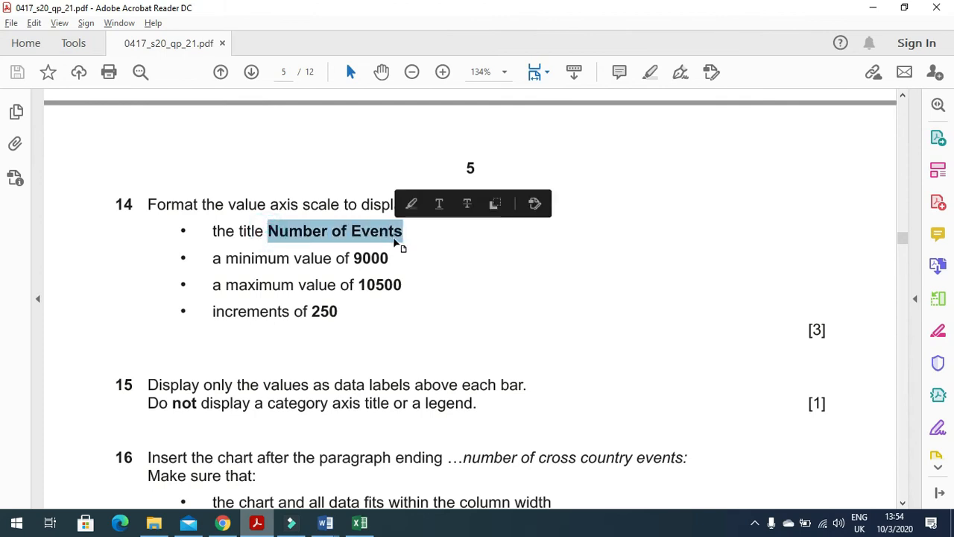
key(alt+Tab)
click(337, 317)
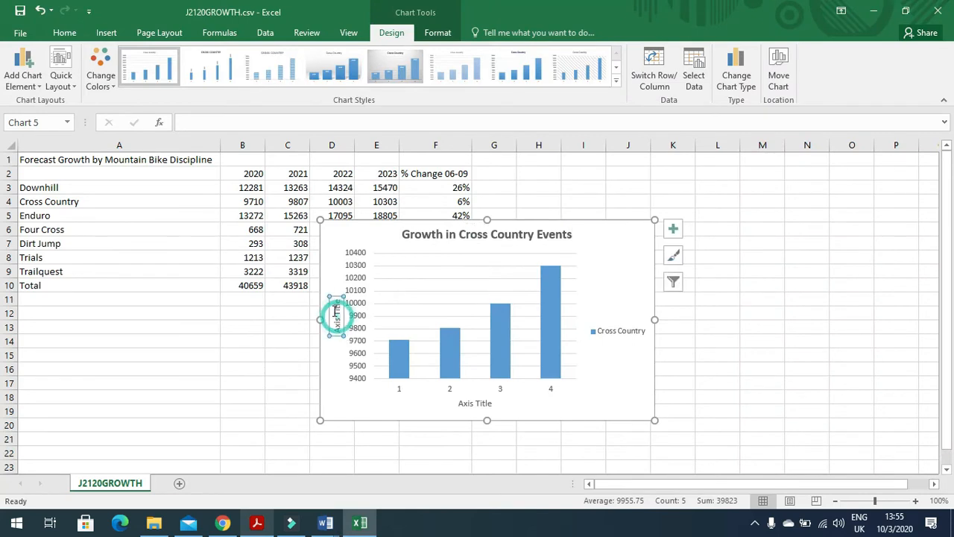
click(337, 304)
drag(337, 299, 337, 327)
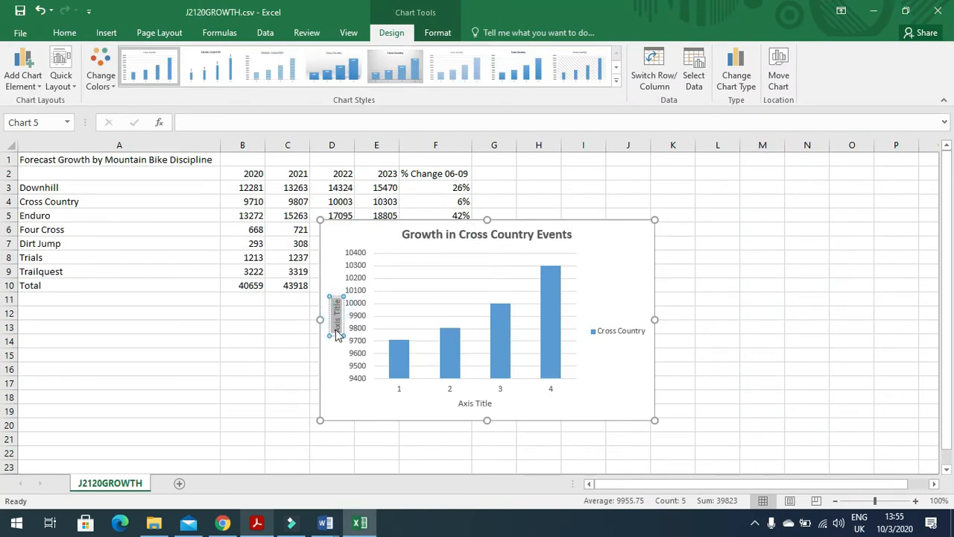
key(ctrl+v)
key(alt+Tab)
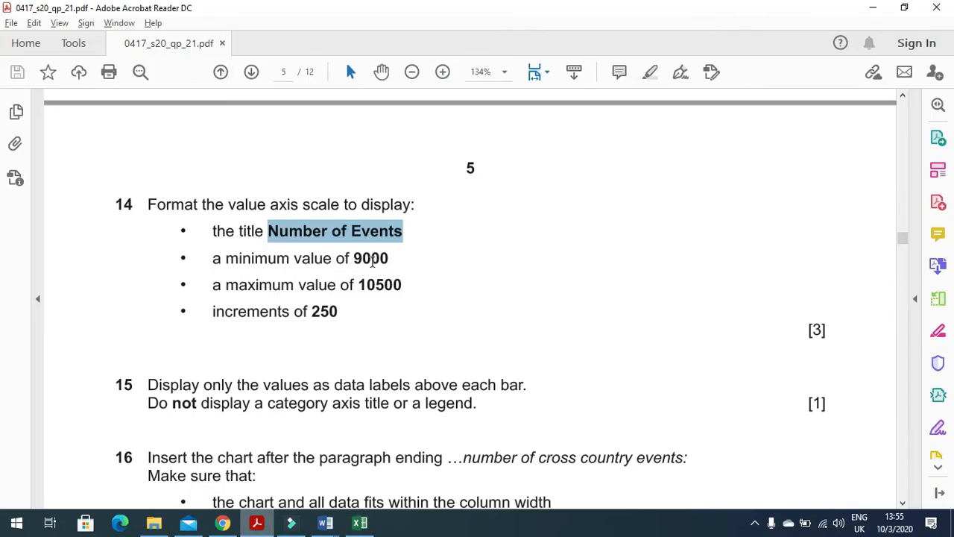
Step: Open Format Axis for the value axis and set its minimum bound to 9000
key(alt+Tab)
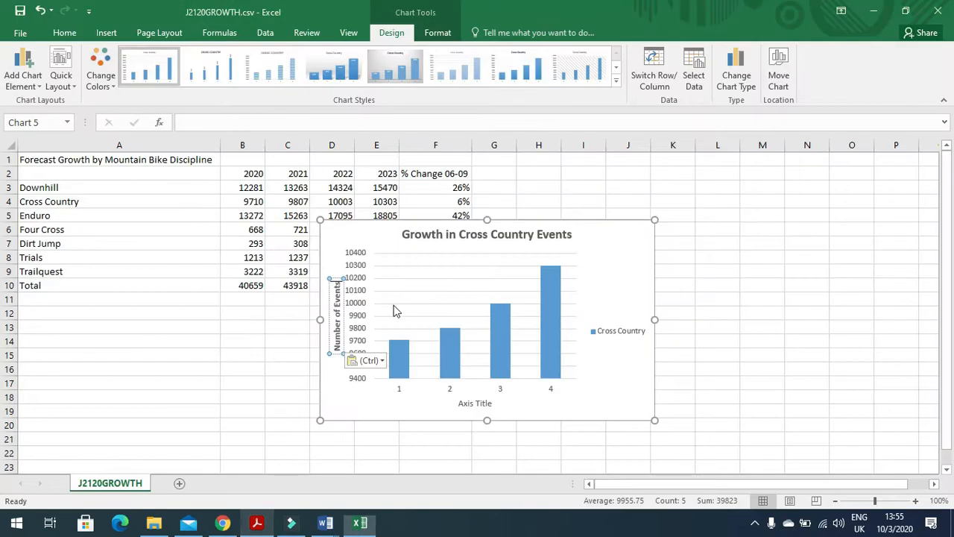
click(358, 301)
right_click(359, 303)
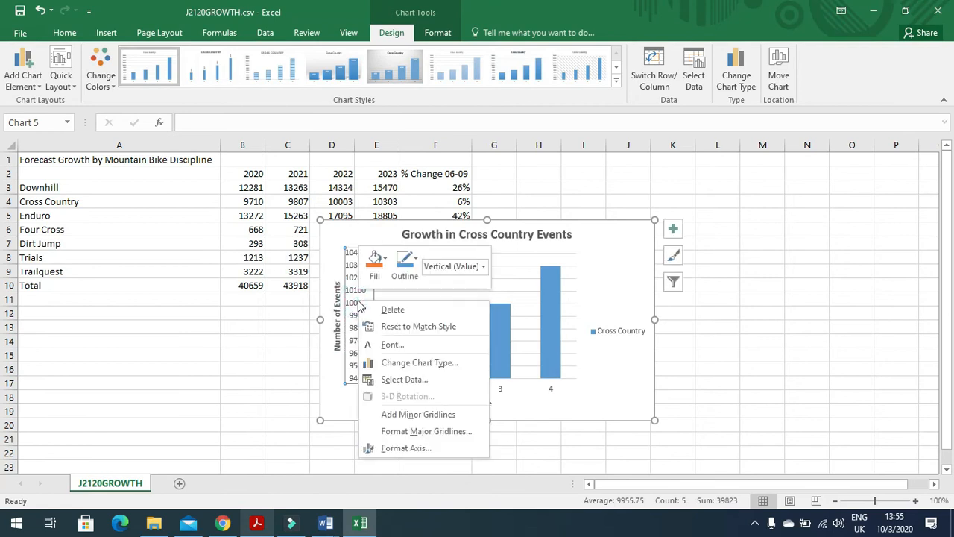
click(417, 446)
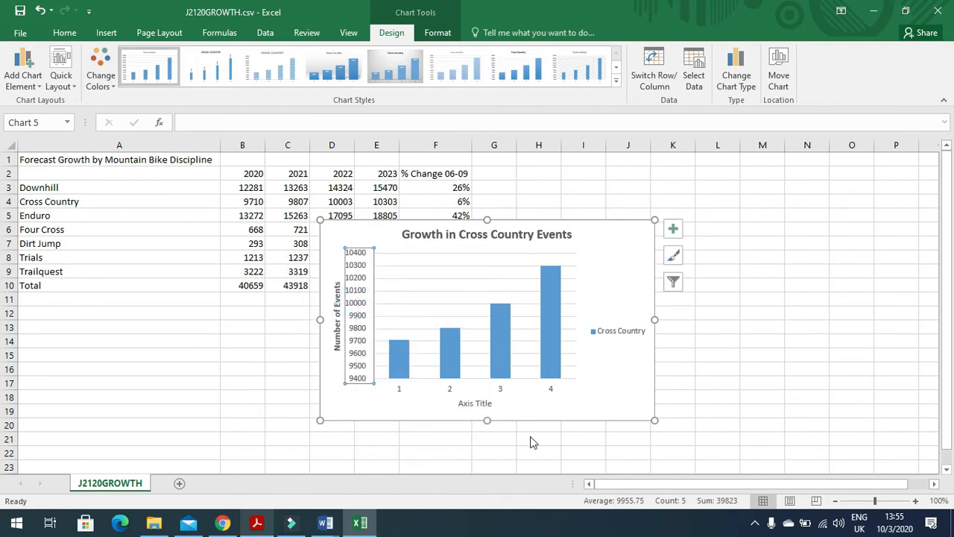
double_click(872, 260)
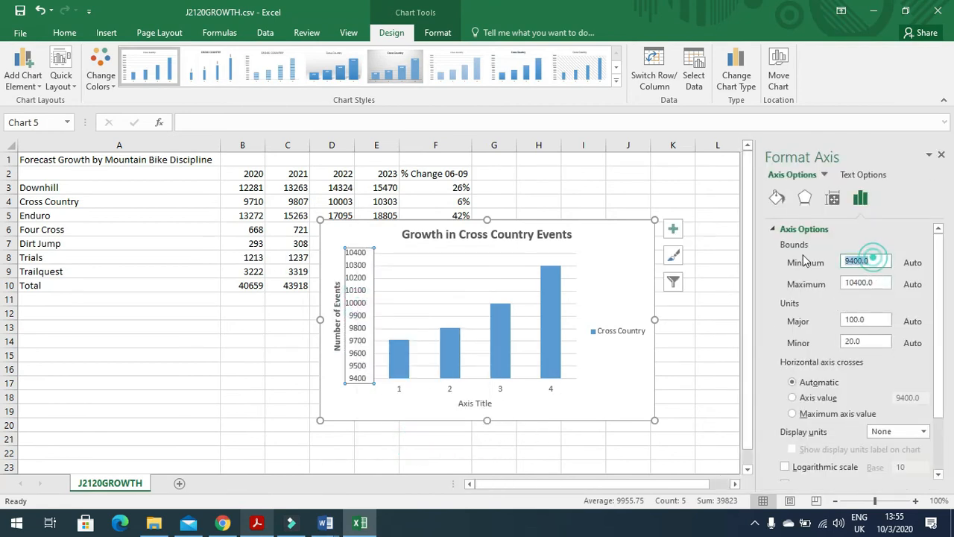
text(9)
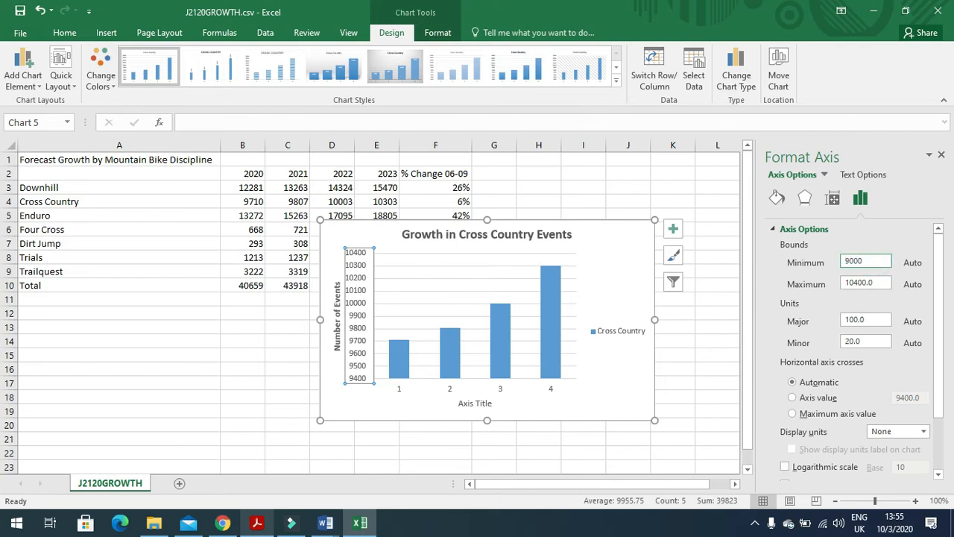
key(alt+Tab)
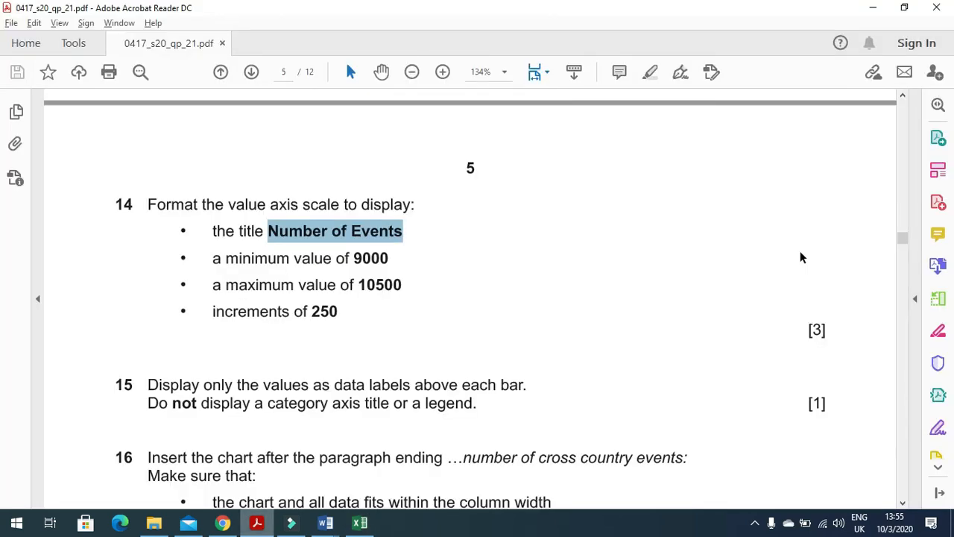
key(alt+Tab)
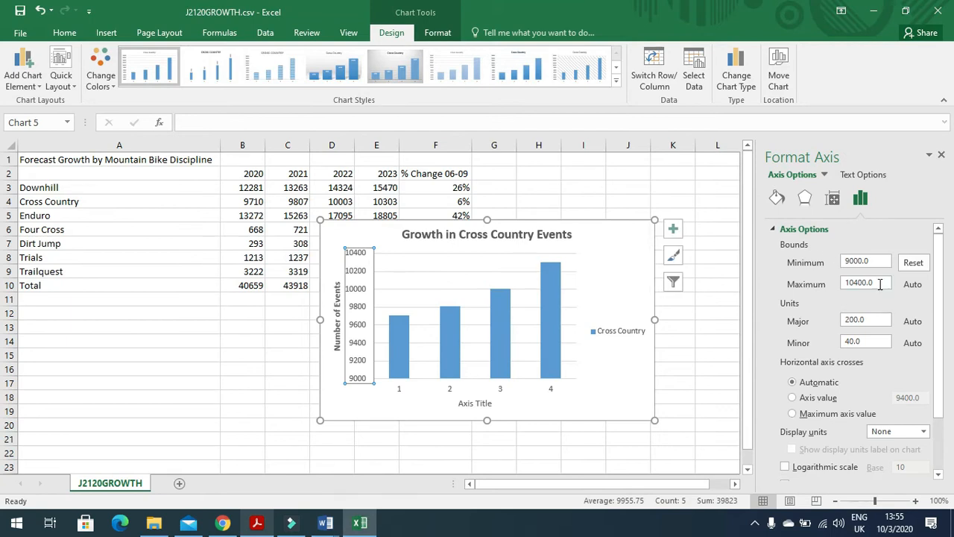
Step: Set the axis maximum to 10500 and major unit to 250, then close the pane
double_click(878, 283)
text(1)
key(alt+Tab)
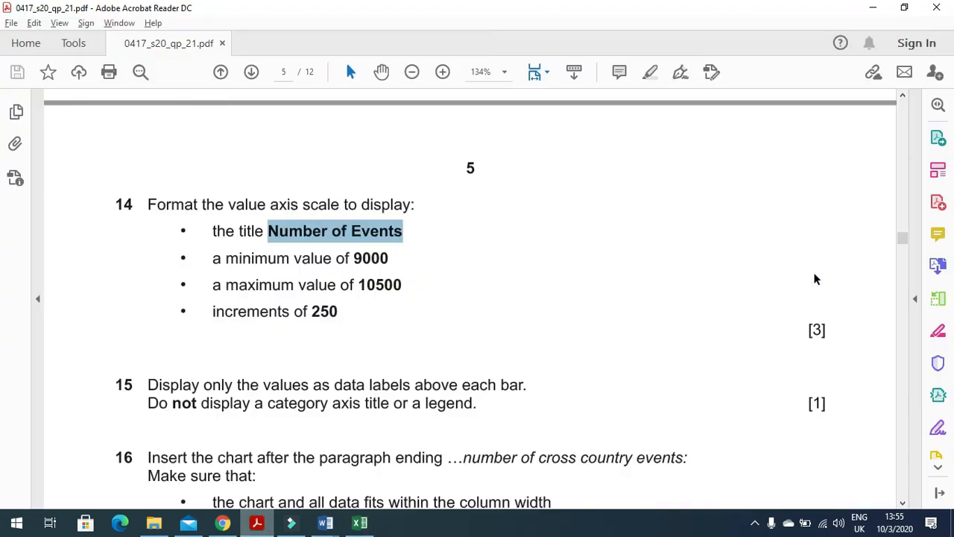
key(alt+Tab)
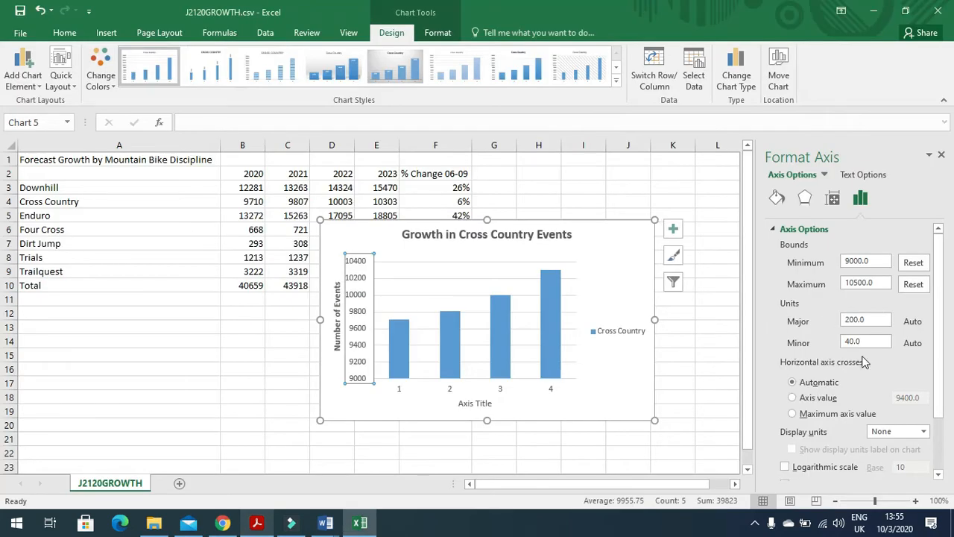
double_click(876, 325)
text(250)
key(Return)
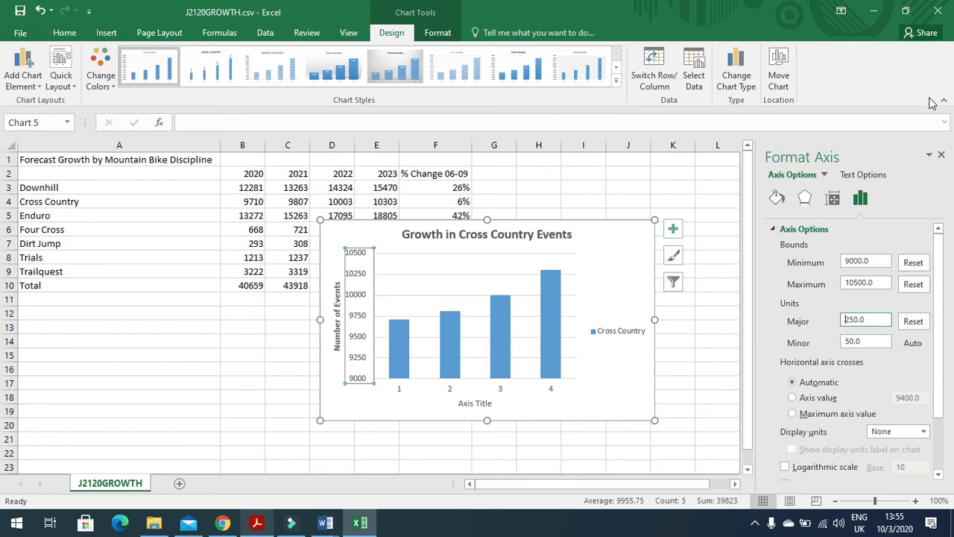
click(940, 155)
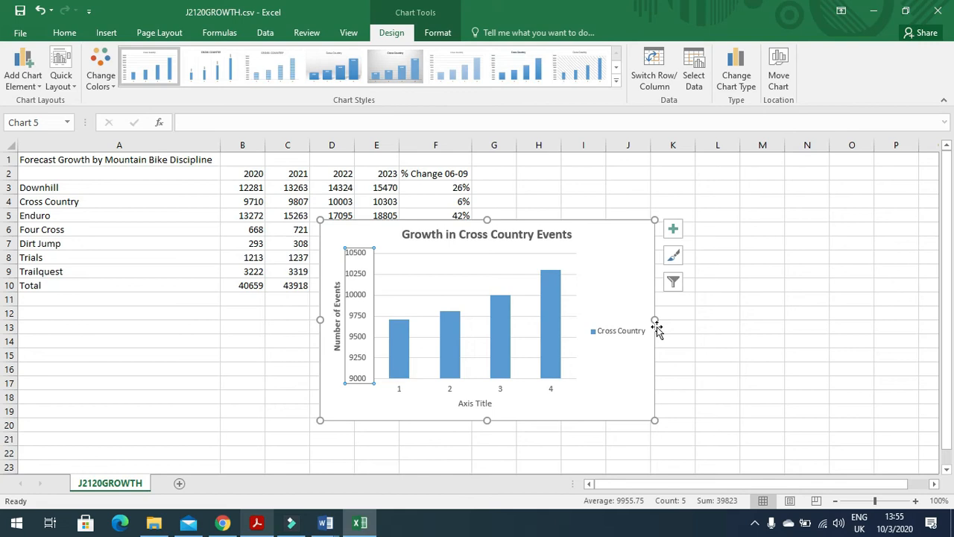
key(alt+Tab)
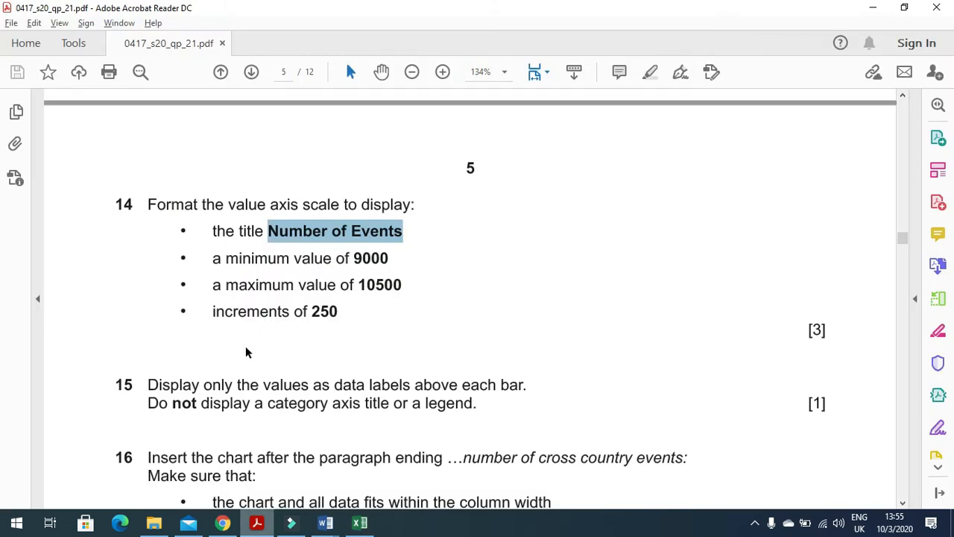
key(alt+Tab)
Step: Bring up the chart's shortcut menu from the category axis
click(402, 390)
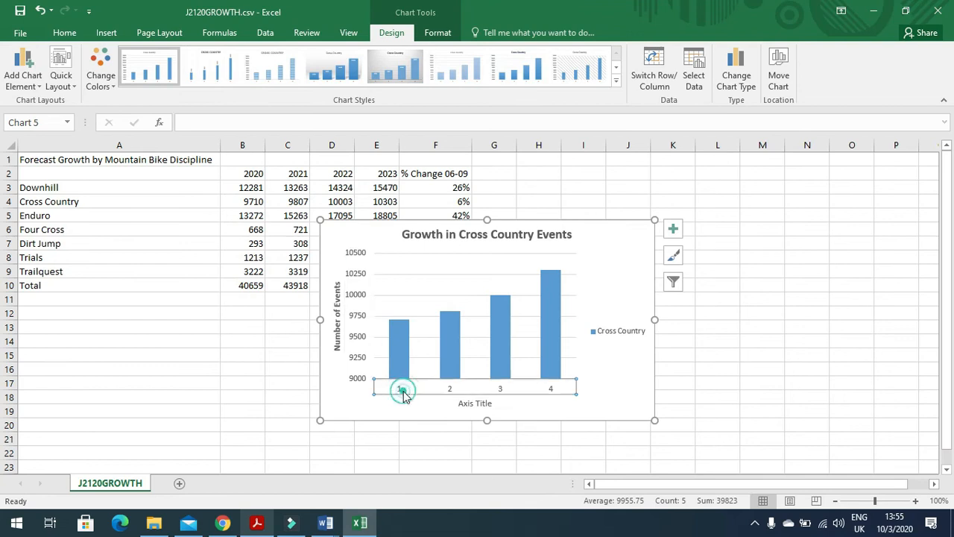
right_click(428, 389)
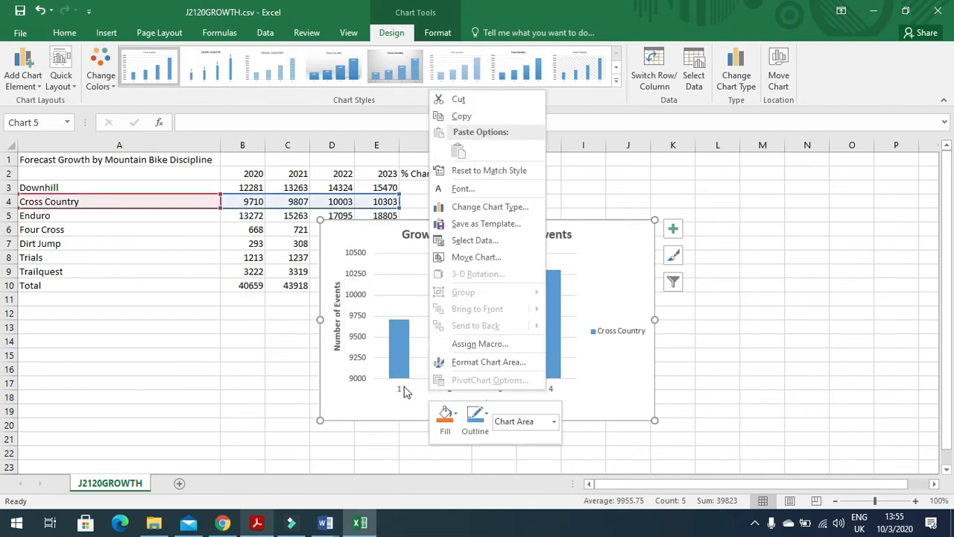
click(404, 393)
click(504, 390)
right_click(530, 391)
click(501, 387)
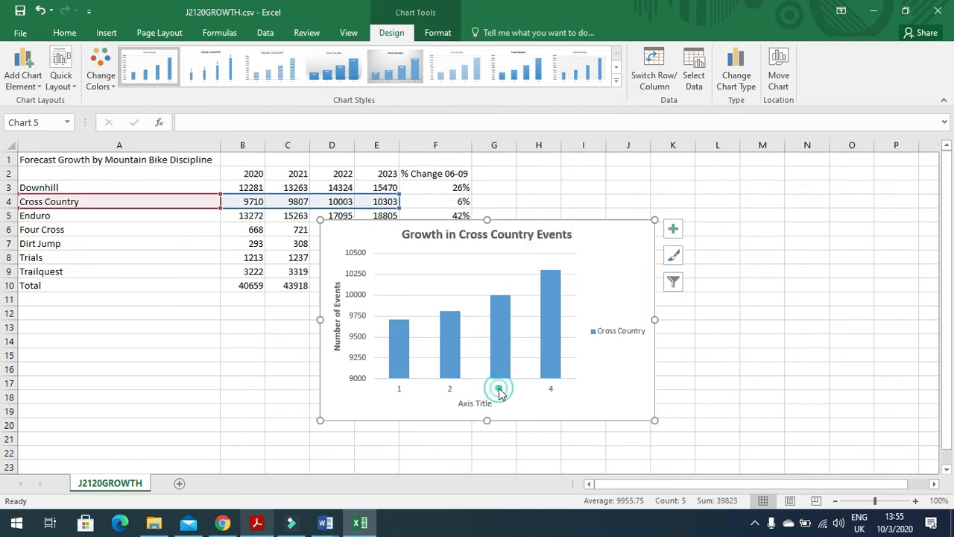
click(501, 387)
right_click(514, 389)
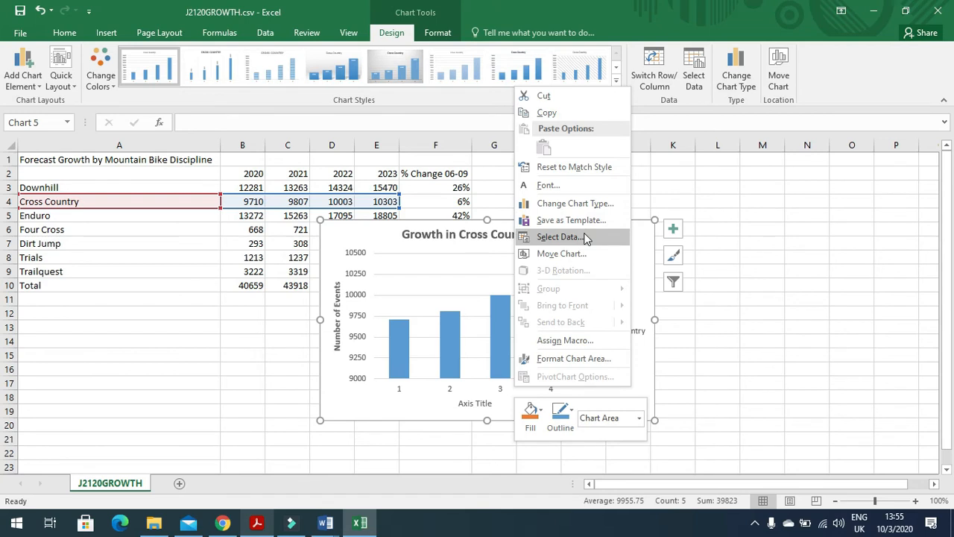
Step: Use the years in B2:E2 as horizontal axis labels through Select Data
click(559, 236)
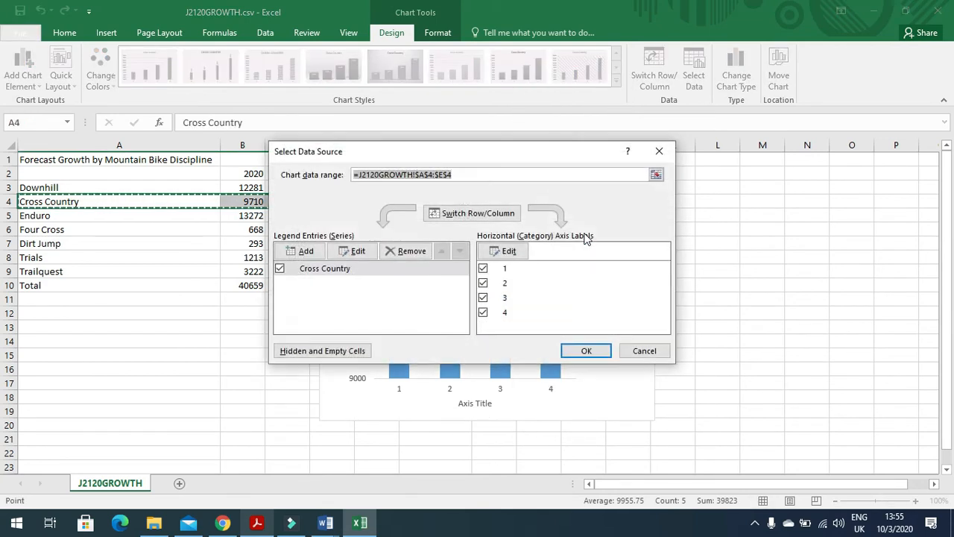
click(512, 253)
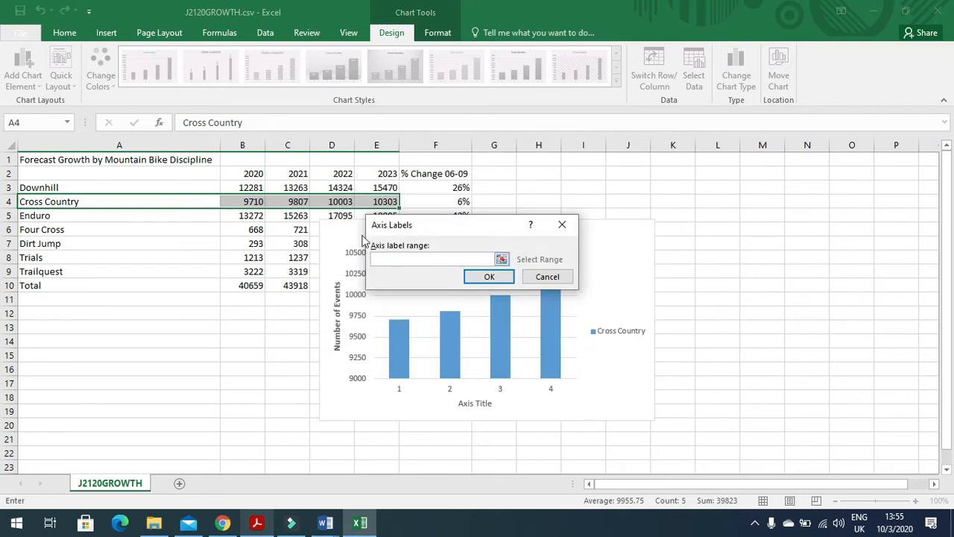
drag(254, 173, 381, 174)
click(486, 276)
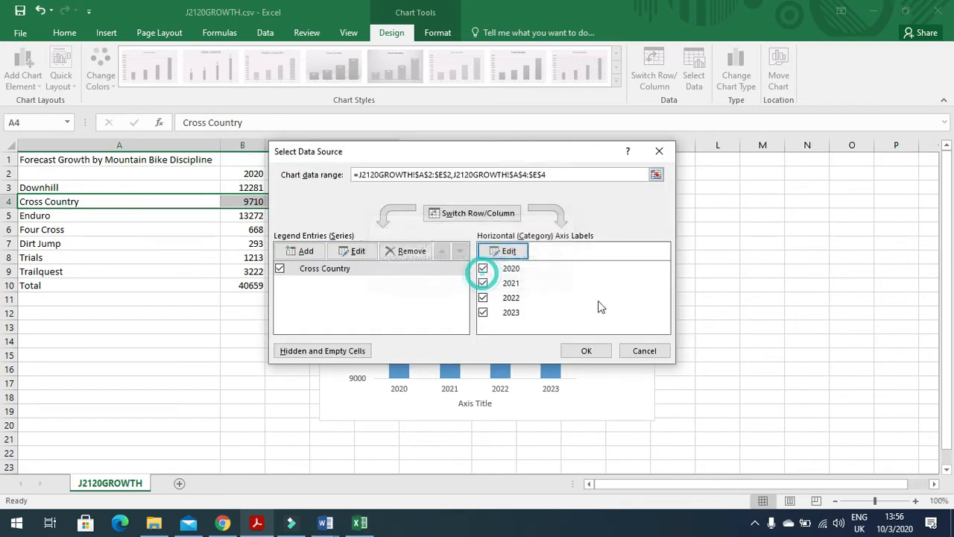
click(585, 351)
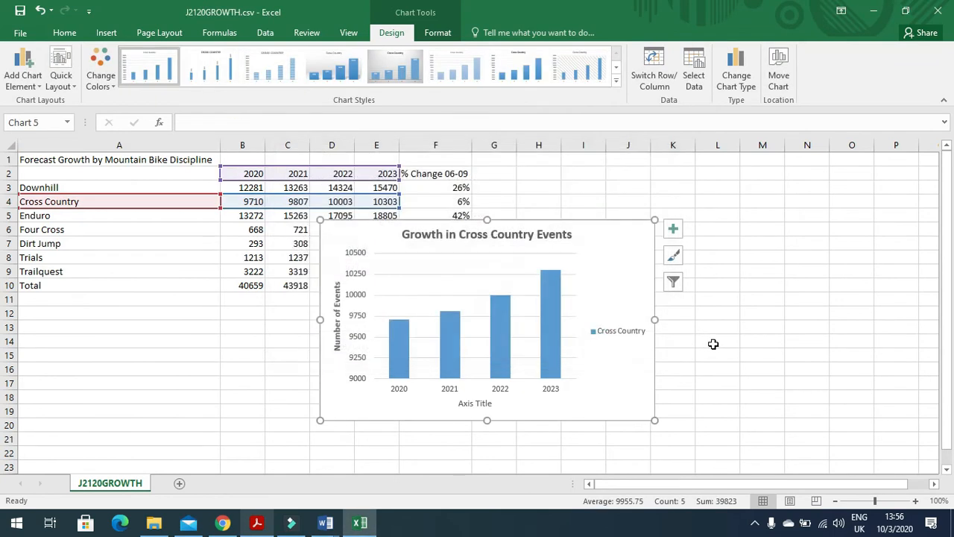
key(alt+Tab)
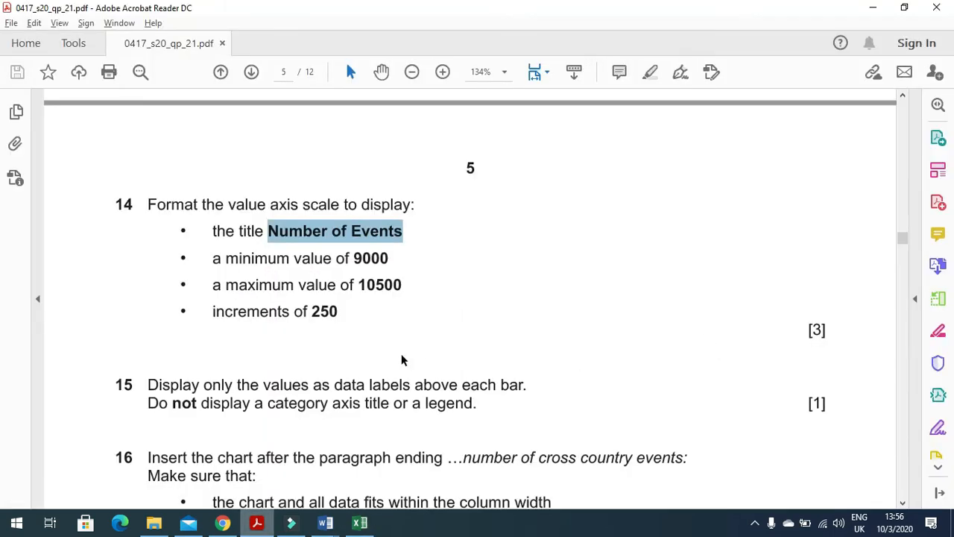
Step: Delete the chart's horizontal axis title and the Cross Country legend
scroll(401, 360, down, 3)
drag(146, 250, 527, 253)
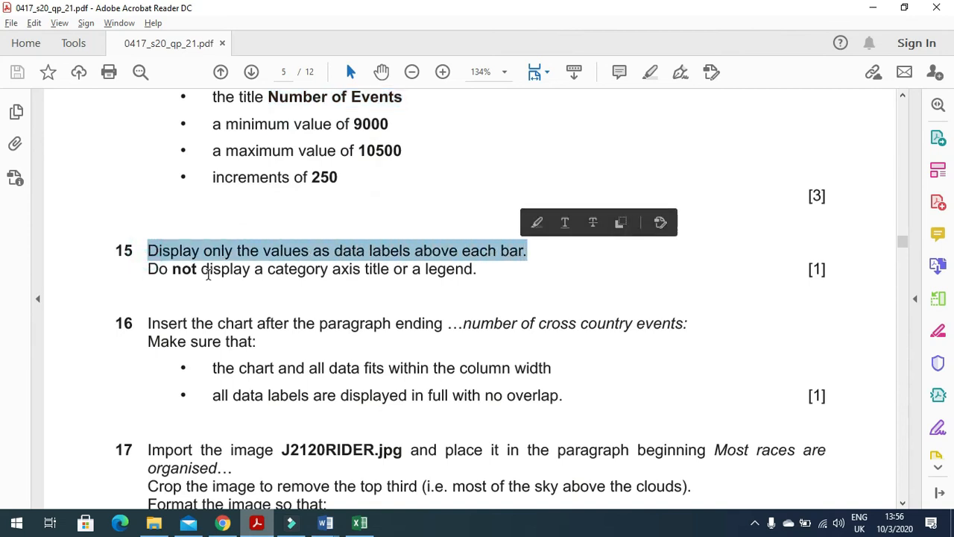
drag(261, 272, 452, 281)
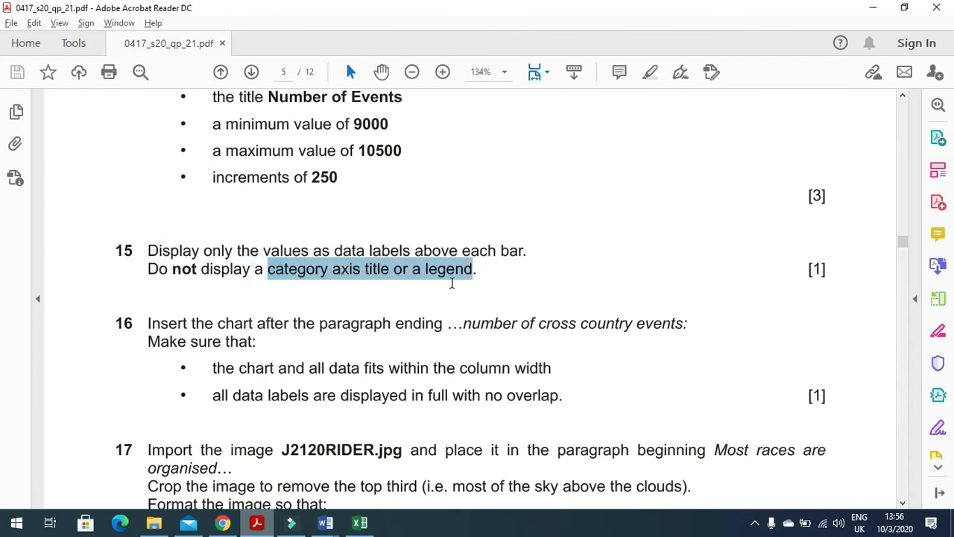
key(alt+Tab)
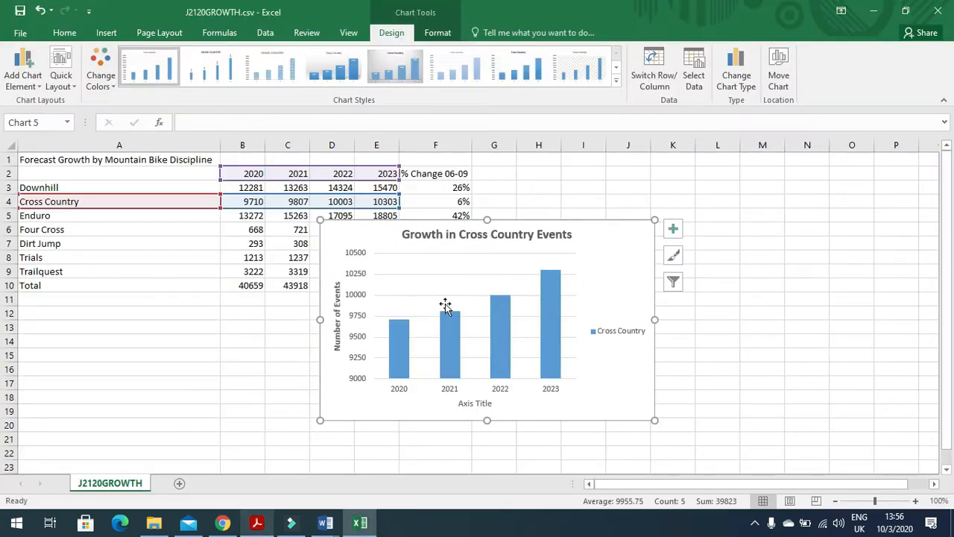
click(469, 403)
key(Delete)
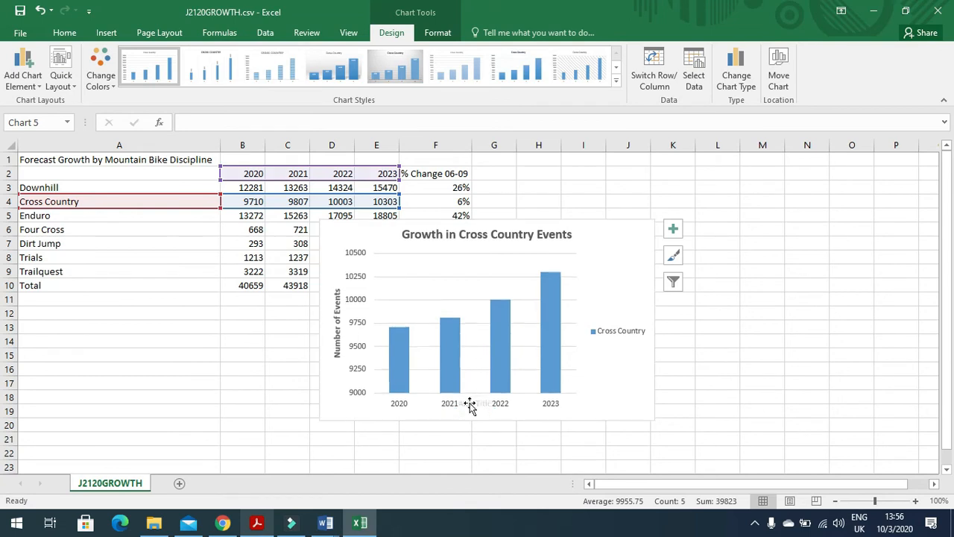
click(605, 335)
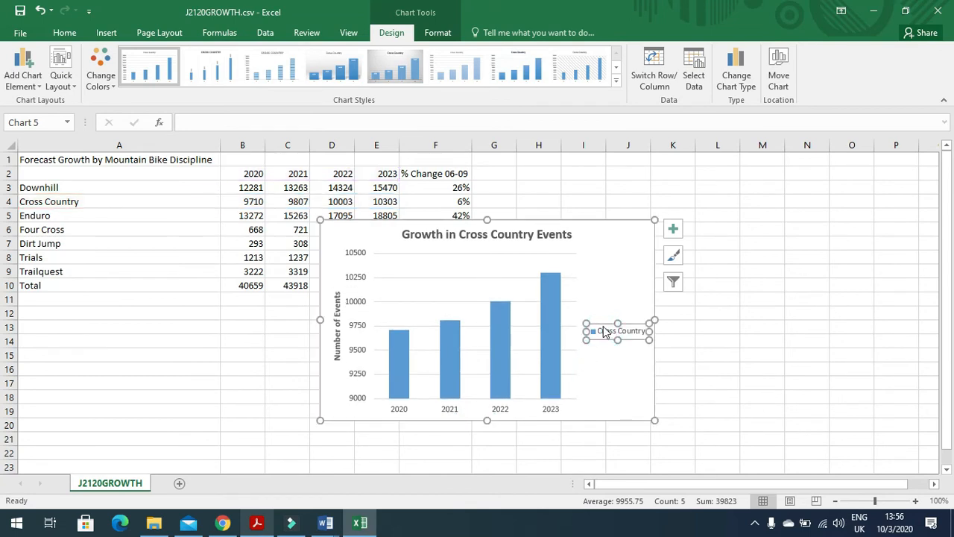
key(Delete)
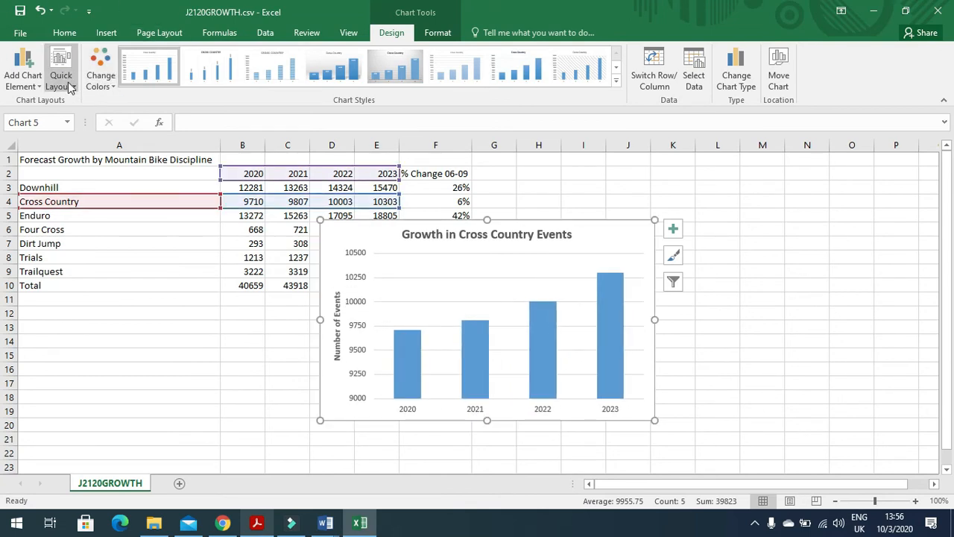
Step: Add Outside End data labels showing each bar's value
click(25, 81)
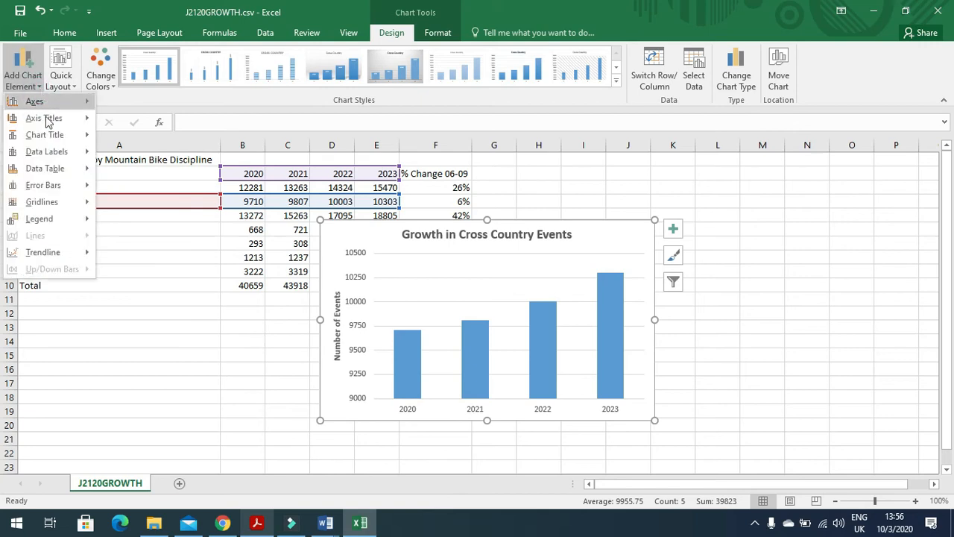
mouse_move(56, 154)
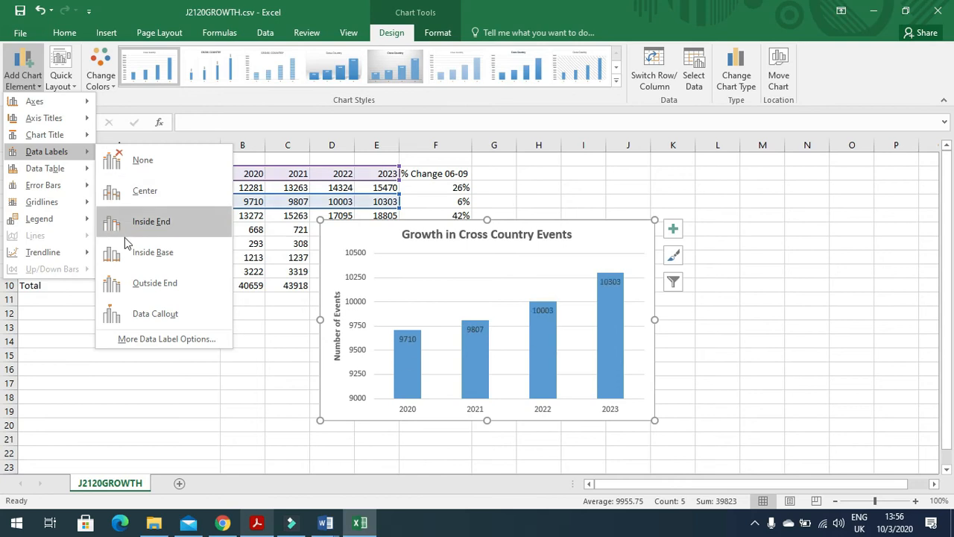
click(139, 284)
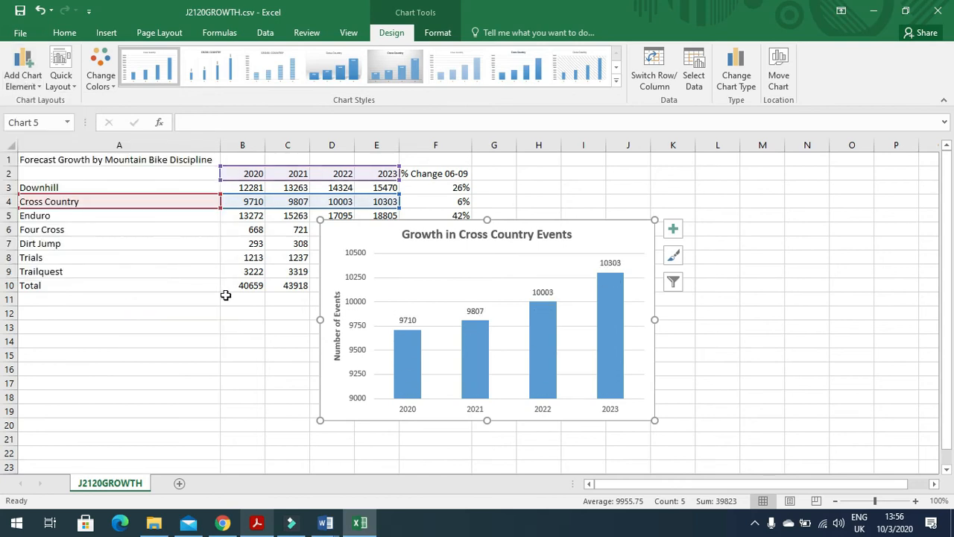
click(258, 524)
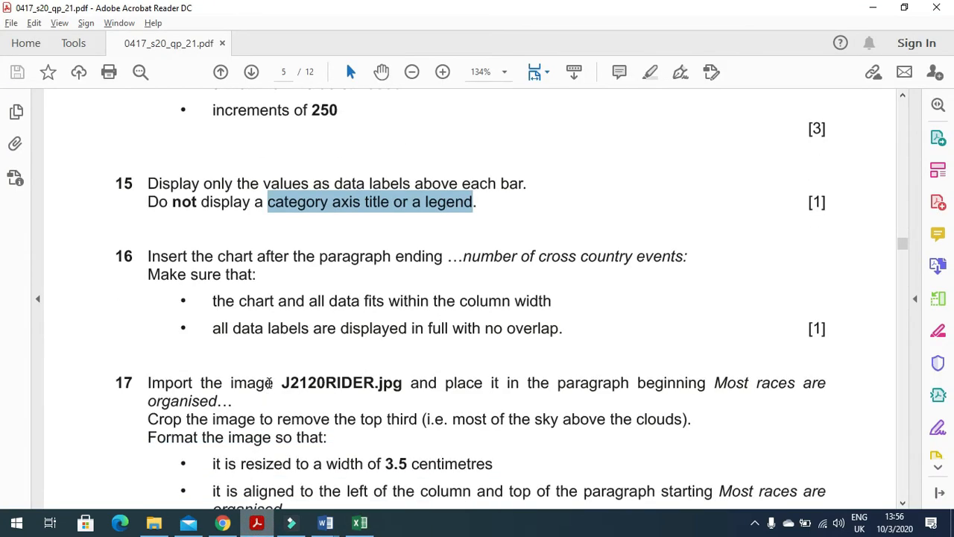
Step: Mark question 16's instruction and select the whole Cross Country chart in Excel
drag(142, 254, 689, 271)
click(360, 522)
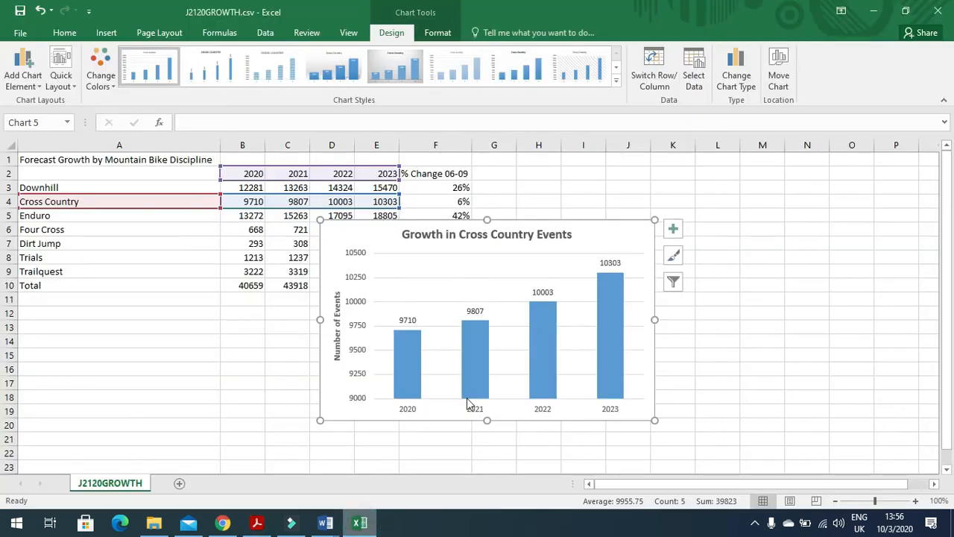
click(600, 229)
Step: Paste the chart into MTBSTUDY.docx right after 'number of cross country events:'
click(325, 522)
click(385, 463)
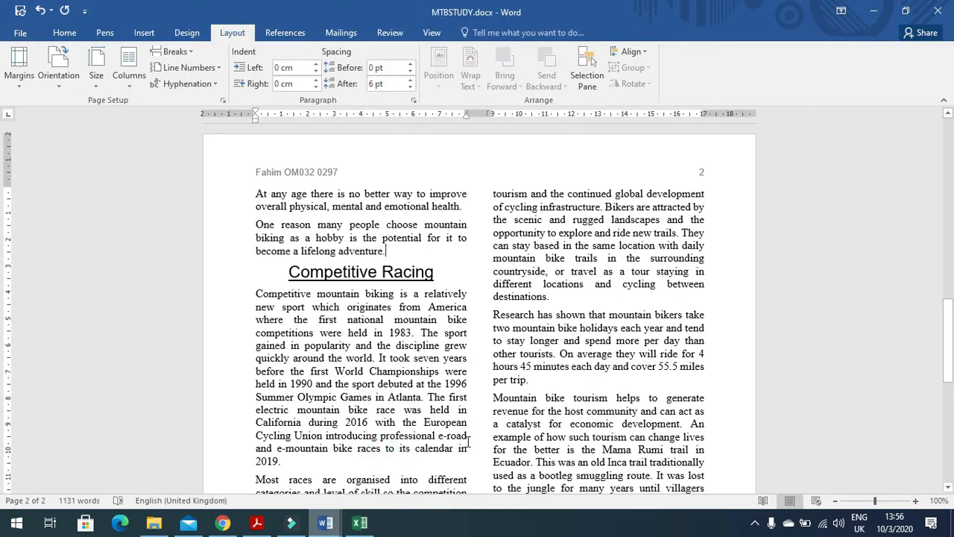
scroll(501, 403, down, 5)
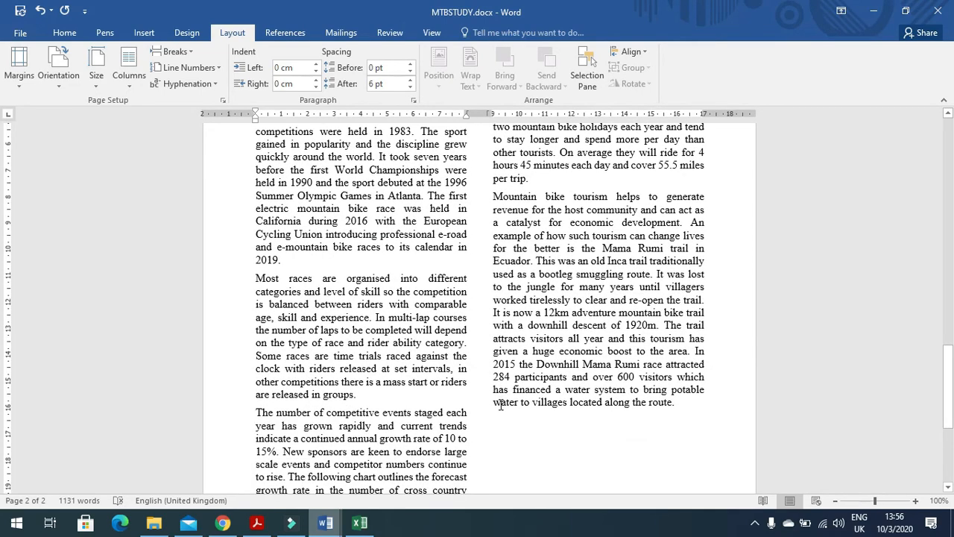
scroll(501, 403, down, 2)
scroll(499, 457, up, 3)
scroll(492, 459, down, 3)
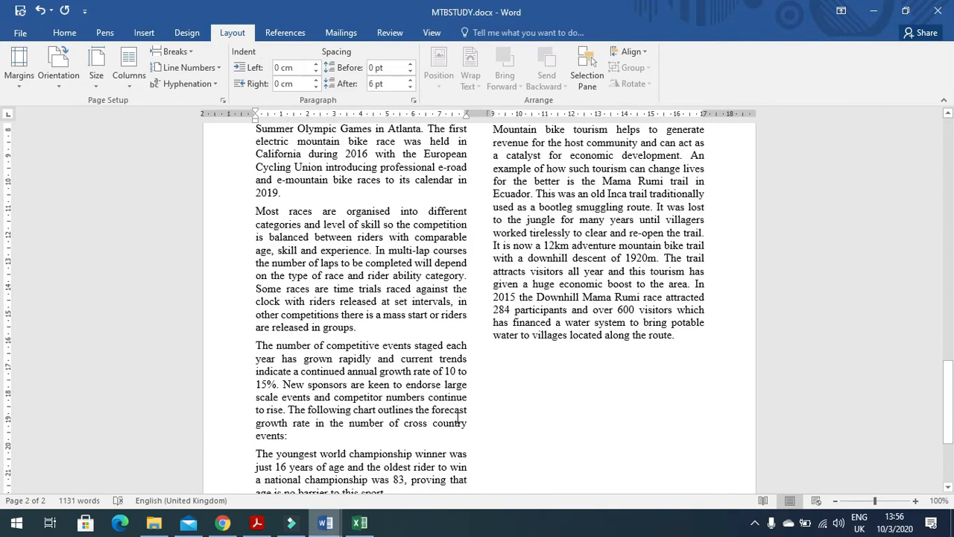
click(291, 444)
key(ctrl+v)
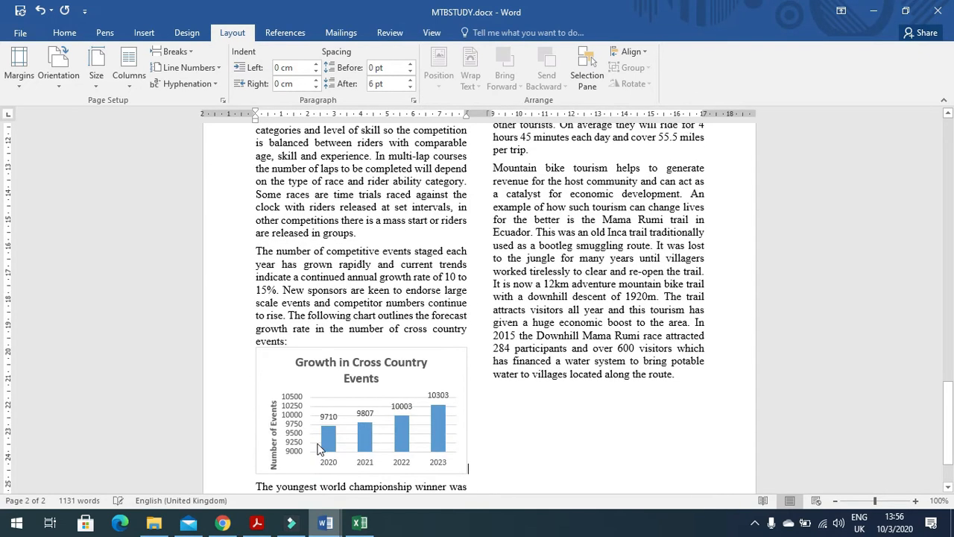
key(alt+Tab)
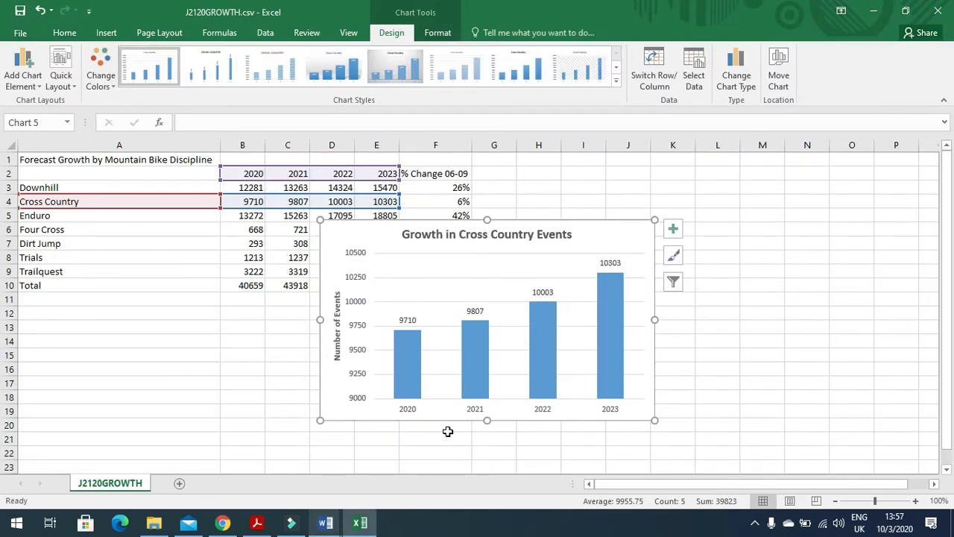
Step: Highlight question 17's instruction to import J2120RIDER.jpg in the question paper
click(272, 524)
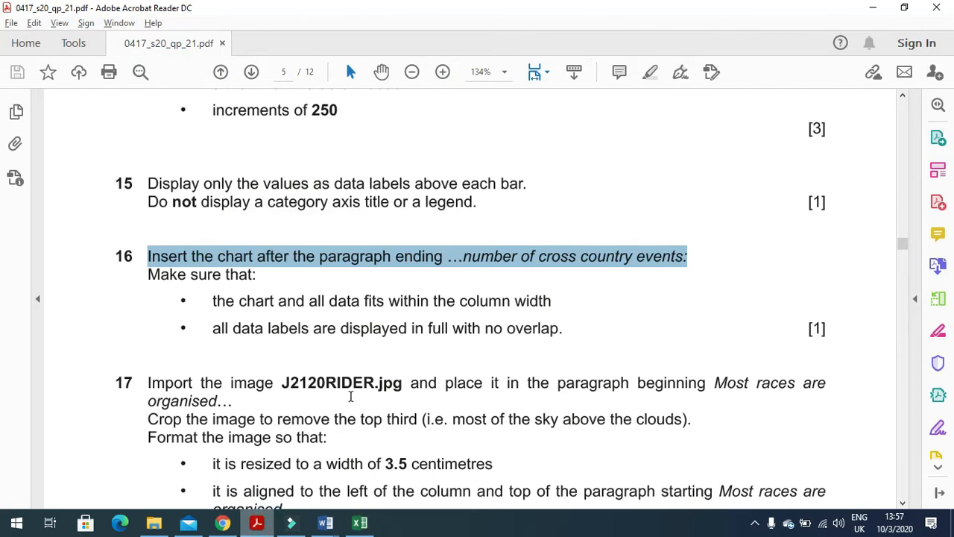
scroll(362, 391, down, 3)
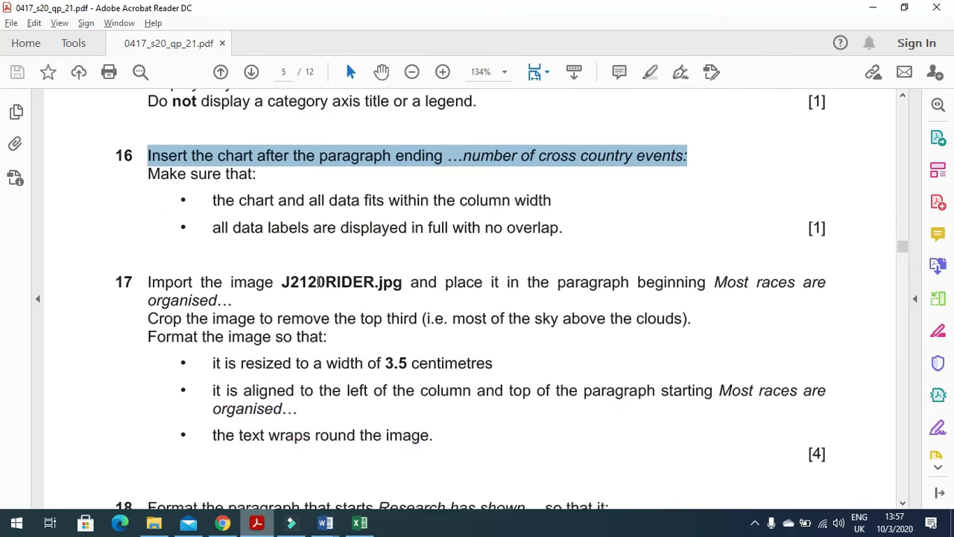
scroll(293, 264, down, 2)
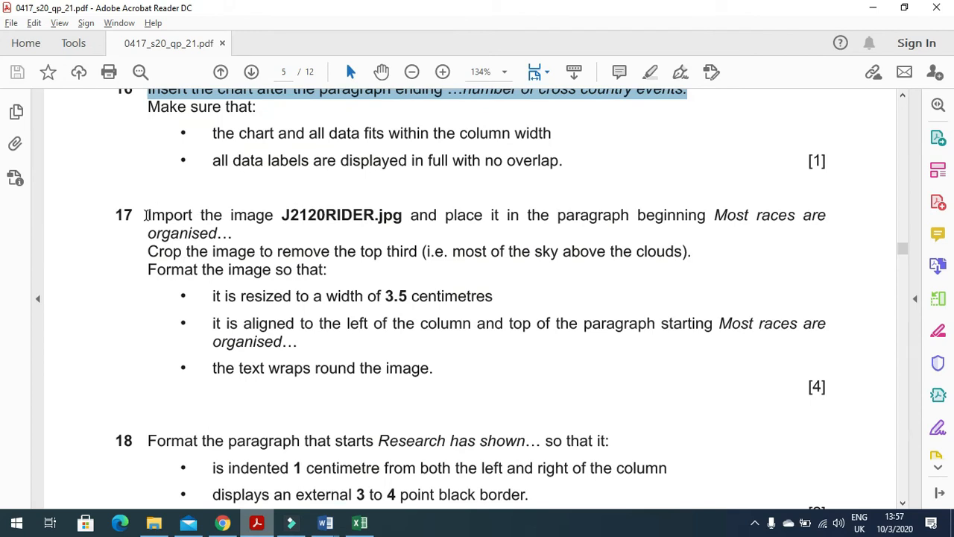
drag(146, 215, 817, 230)
Step: Minimise Excel and place the cursor in MTBSTUDY.docx before 'Most races are organised'
key(alt+Tab)
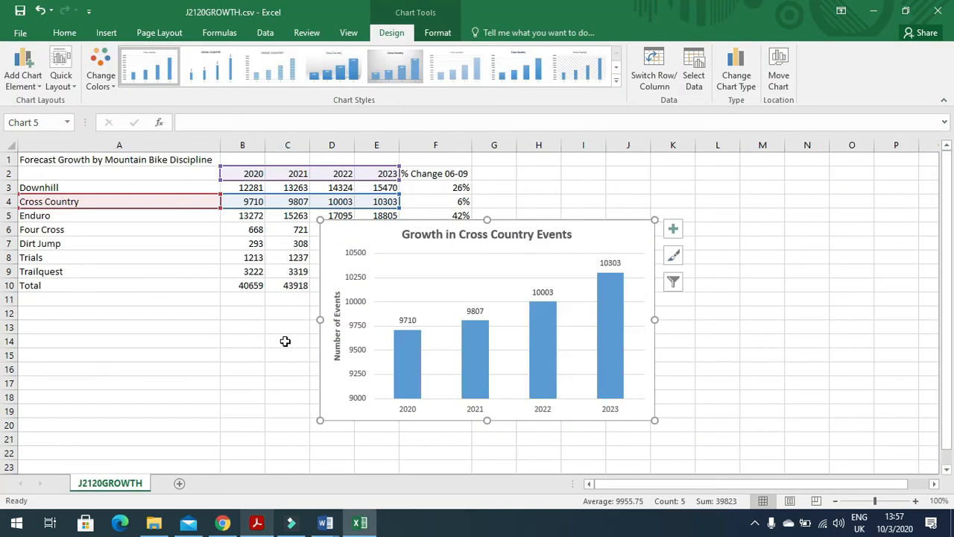
click(874, 12)
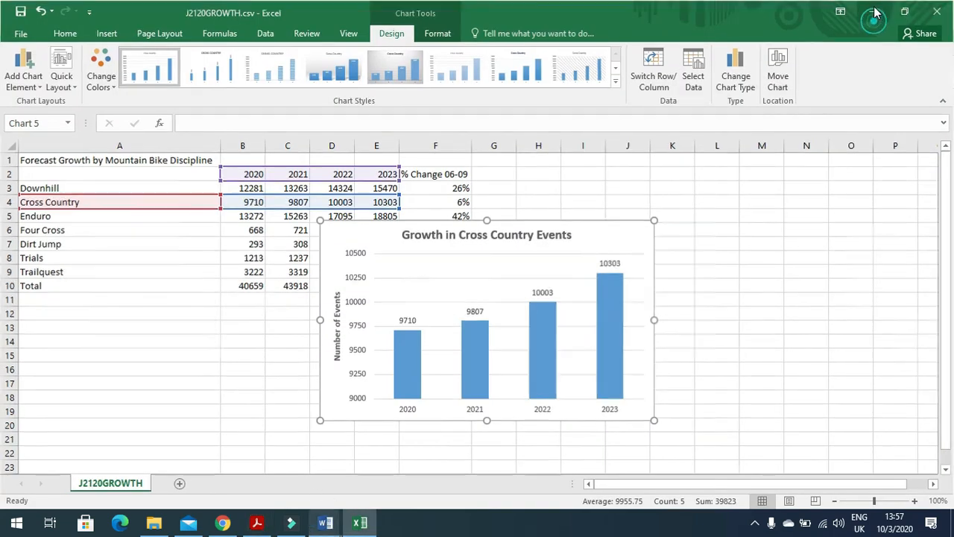
mouse_move(322, 527)
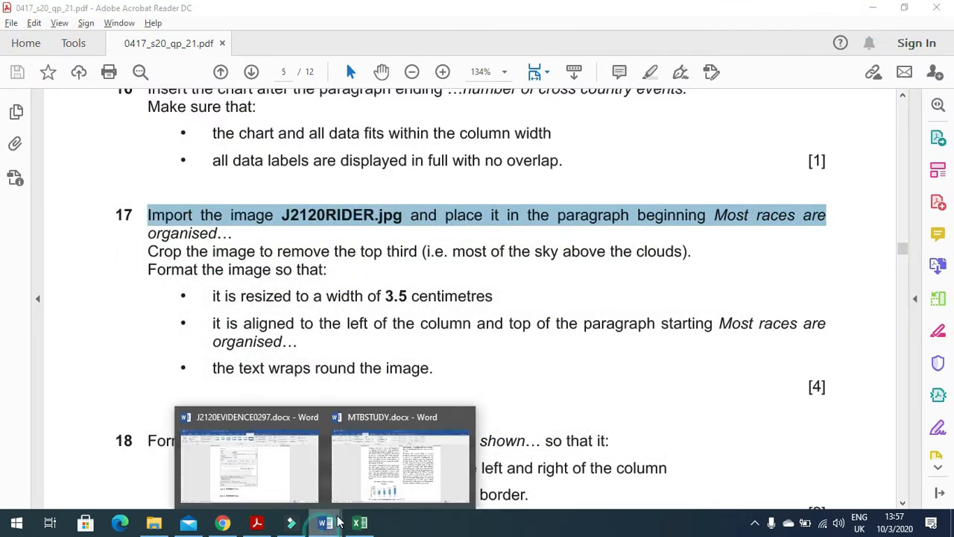
click(380, 475)
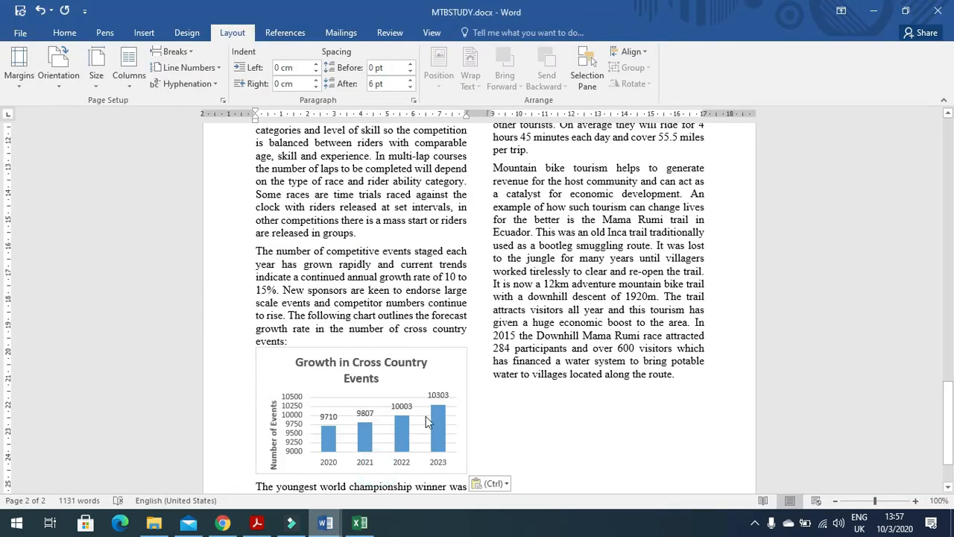
scroll(427, 422, up, 2)
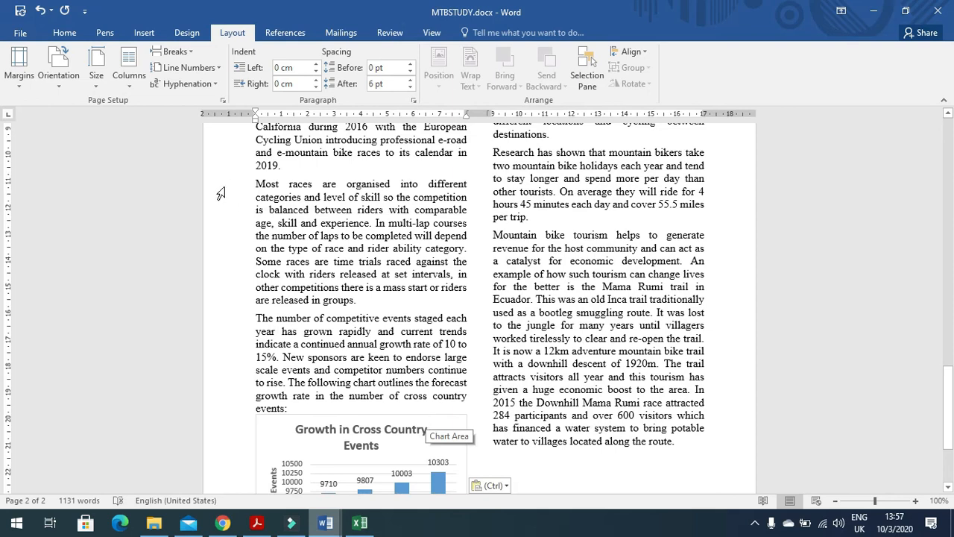
click(256, 184)
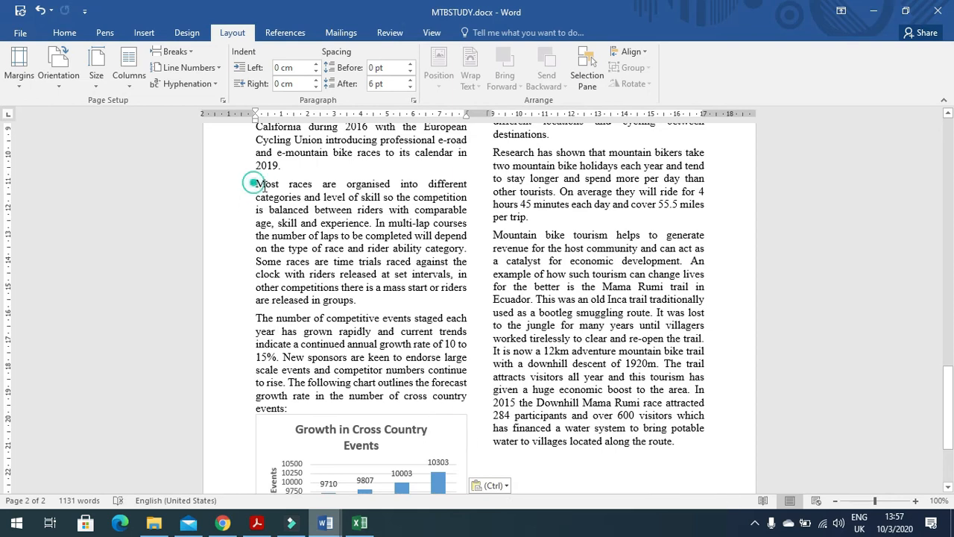
click(143, 35)
Step: Insert J2120RIDER.jpg from the Desktop's 06_0417_21_June 2020 folder into the document
click(128, 65)
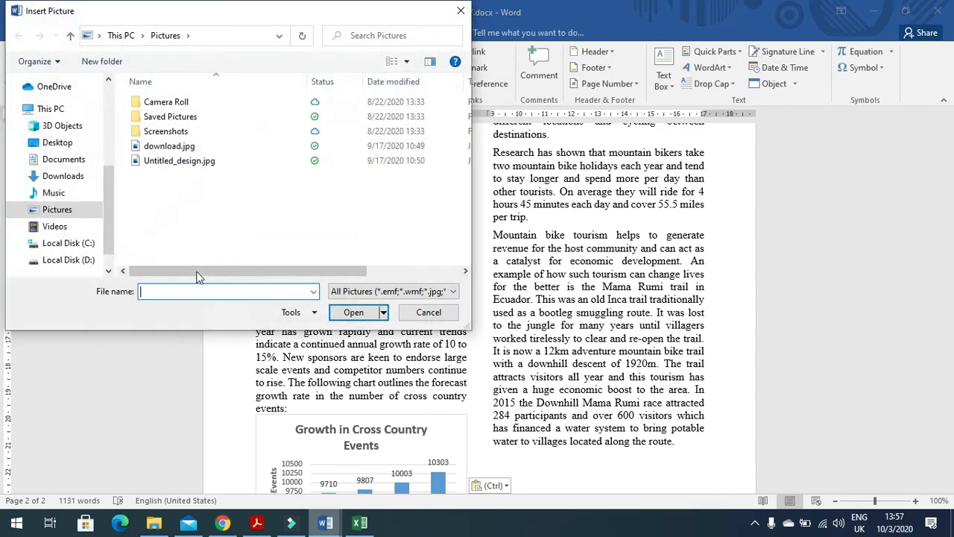
click(57, 142)
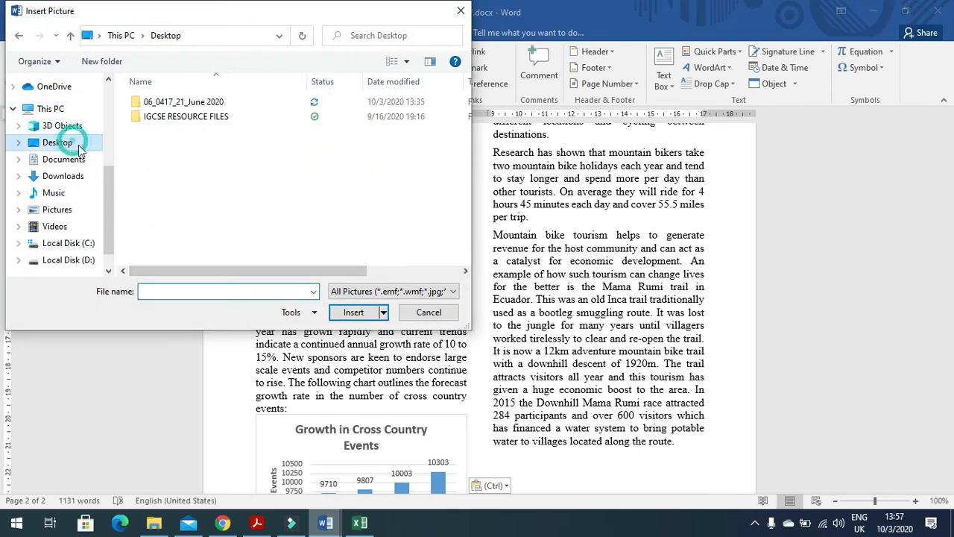
double_click(176, 104)
click(248, 119)
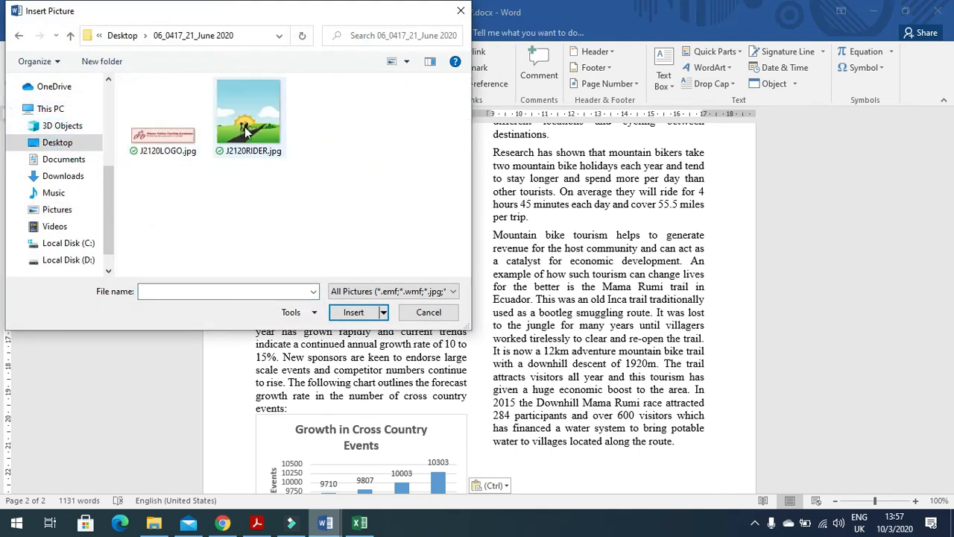
click(353, 312)
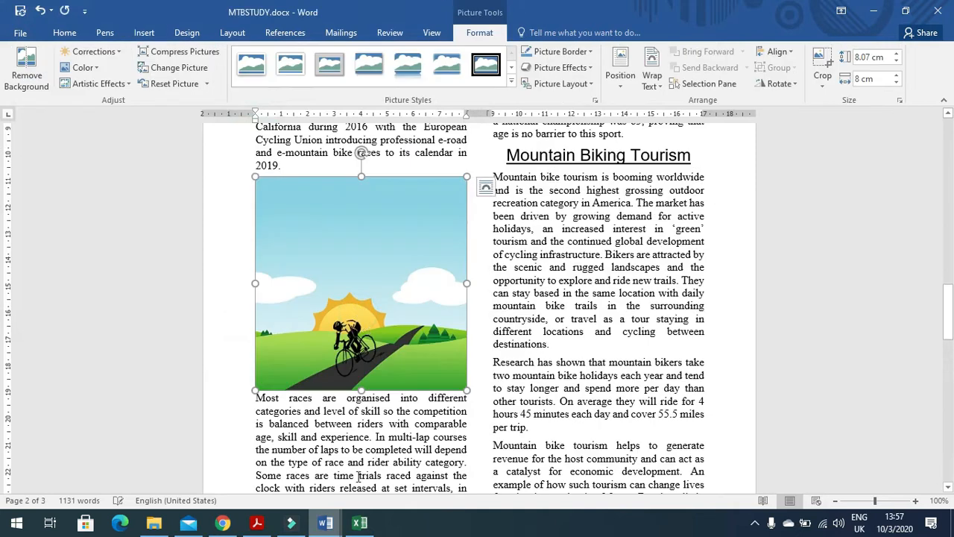
Step: Read question 17's crop instruction in the question paper PDF
click(257, 523)
scroll(353, 328, down, 1)
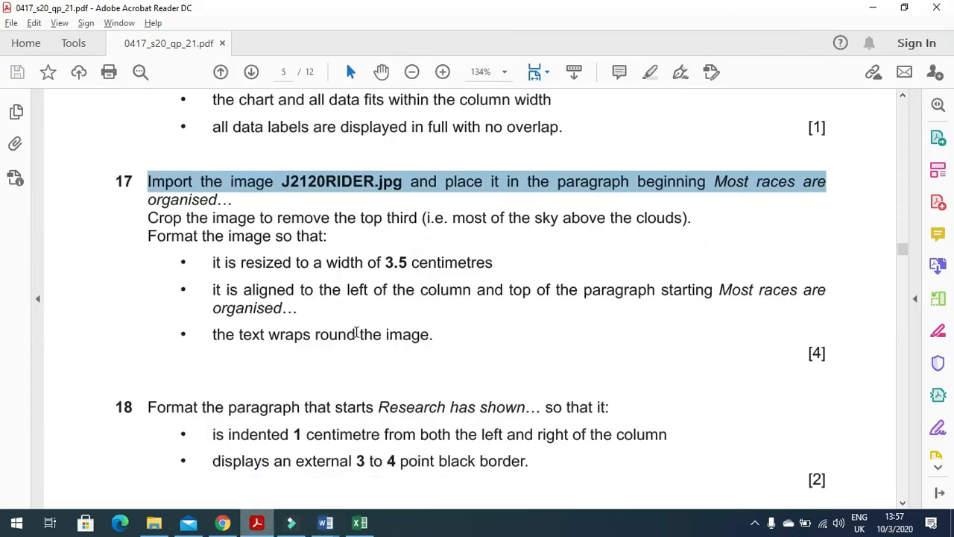
mouse_move(149, 217)
mouse_down()
mouse_move(385, 225)
mouse_move(492, 241)
mouse_move(689, 241)
mouse_up()
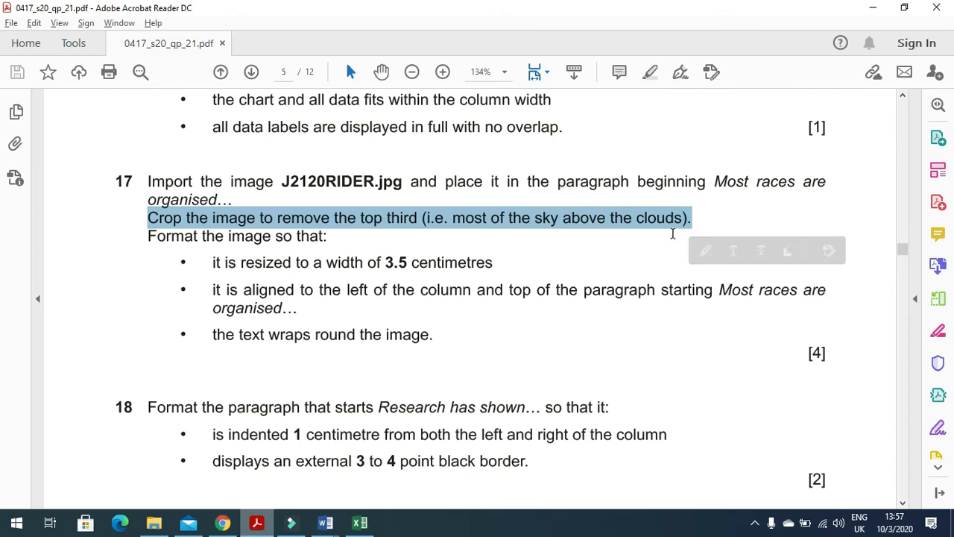
key(alt+Tab)
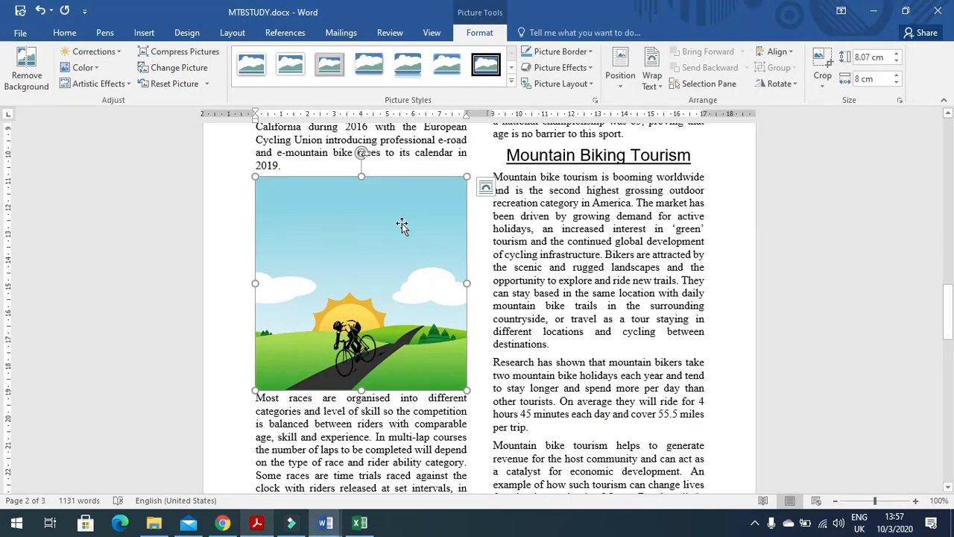
Step: Crop the sky off the top third of the rider picture
click(823, 66)
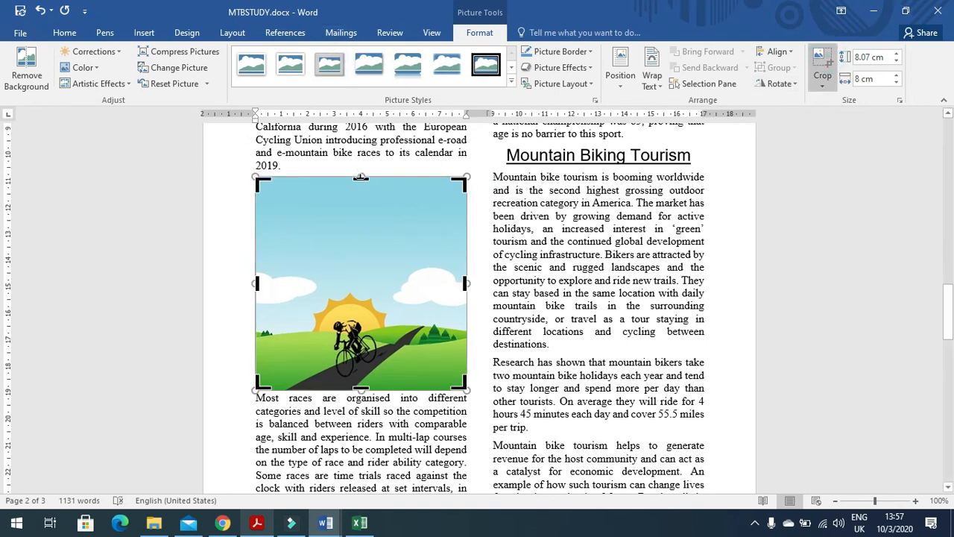
drag(360, 178, 364, 262)
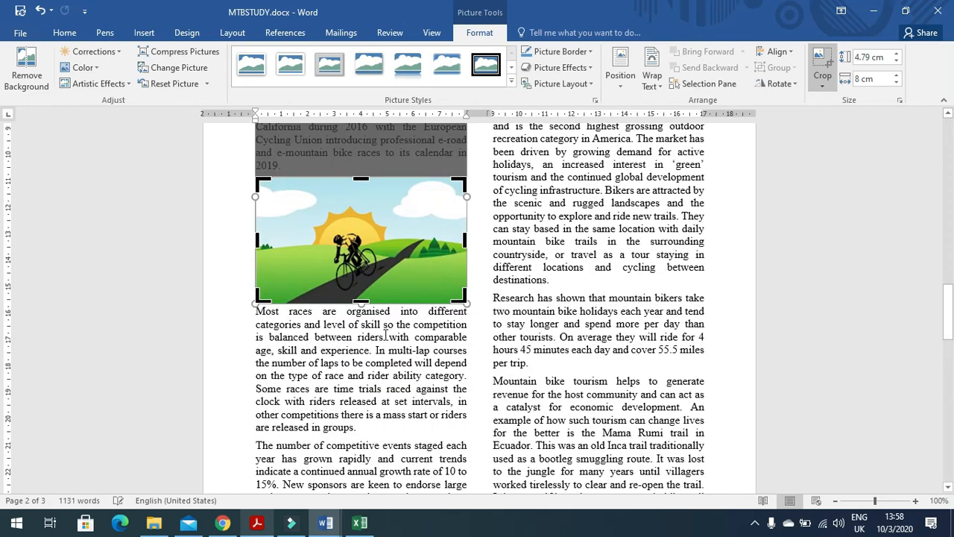
click(387, 363)
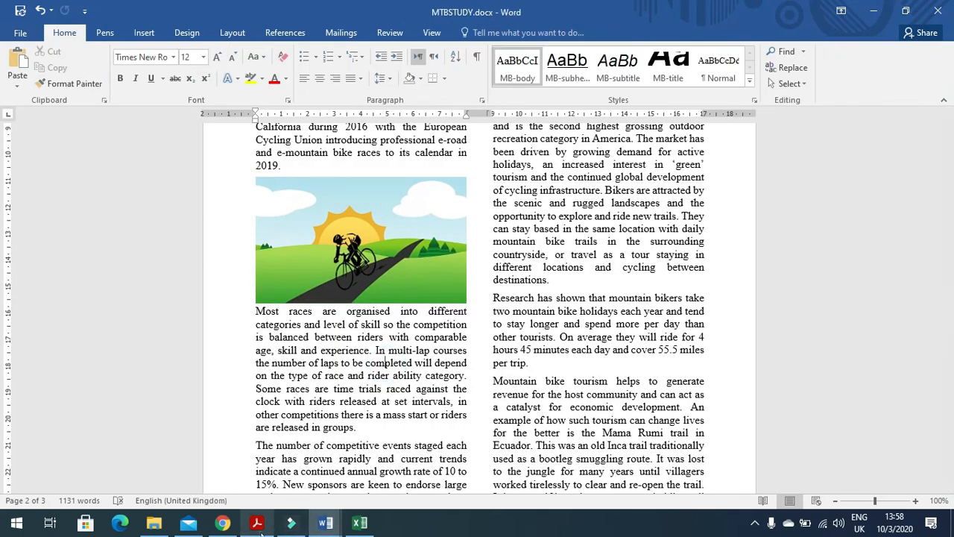
Step: Set the cropped picture's width to 3.5 cm, checking the width and alignment requirements in the paper
click(257, 522)
drag(213, 262, 460, 275)
key(alt+Tab)
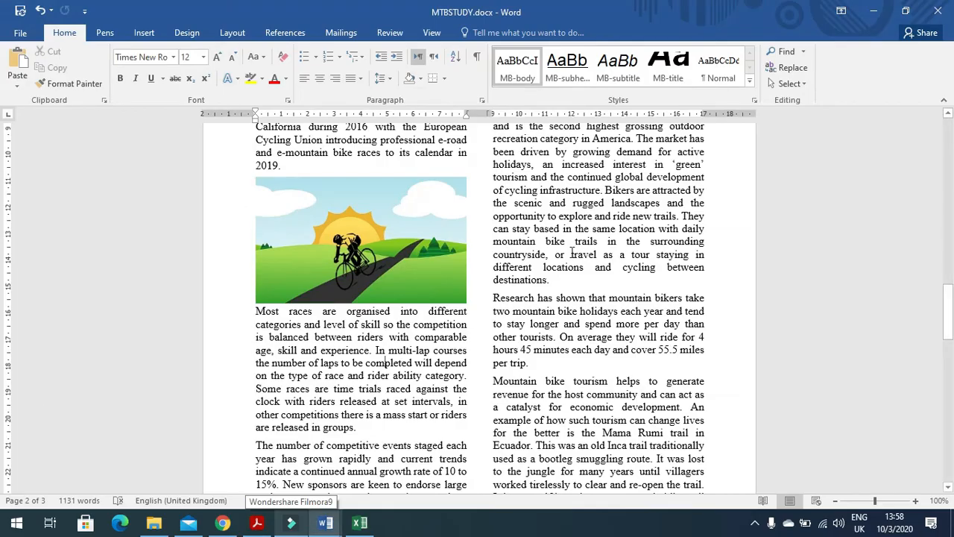
click(361, 194)
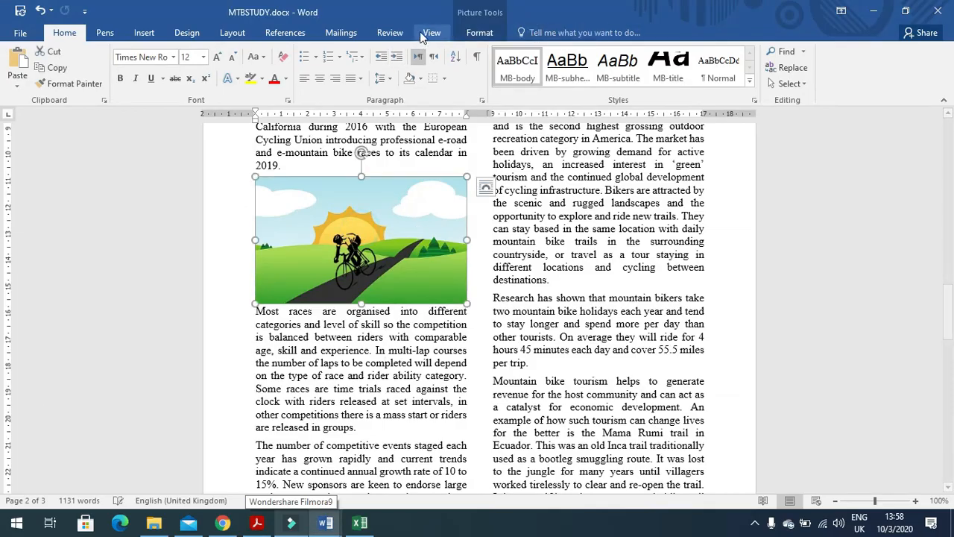
click(475, 33)
click(857, 81)
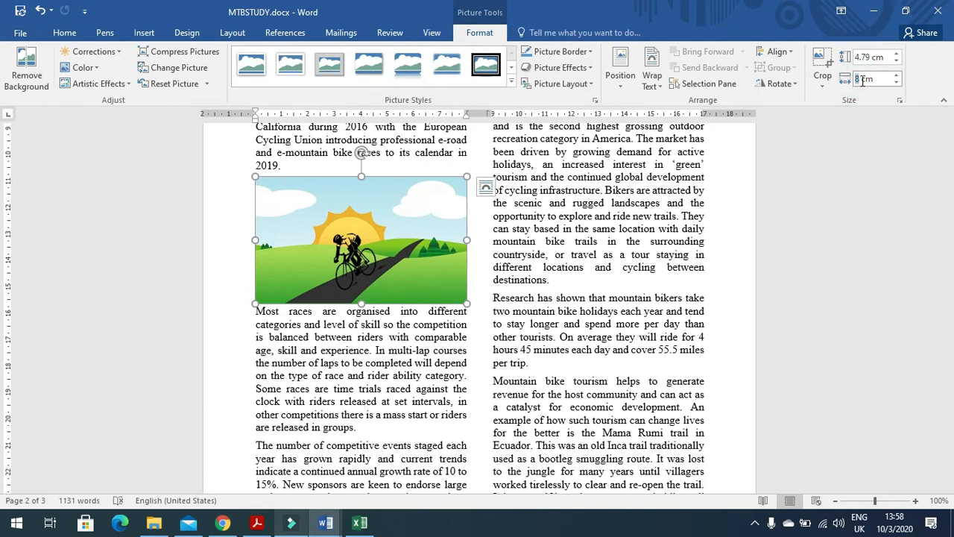
key(BackSpace)
text(3.5)
key(Return)
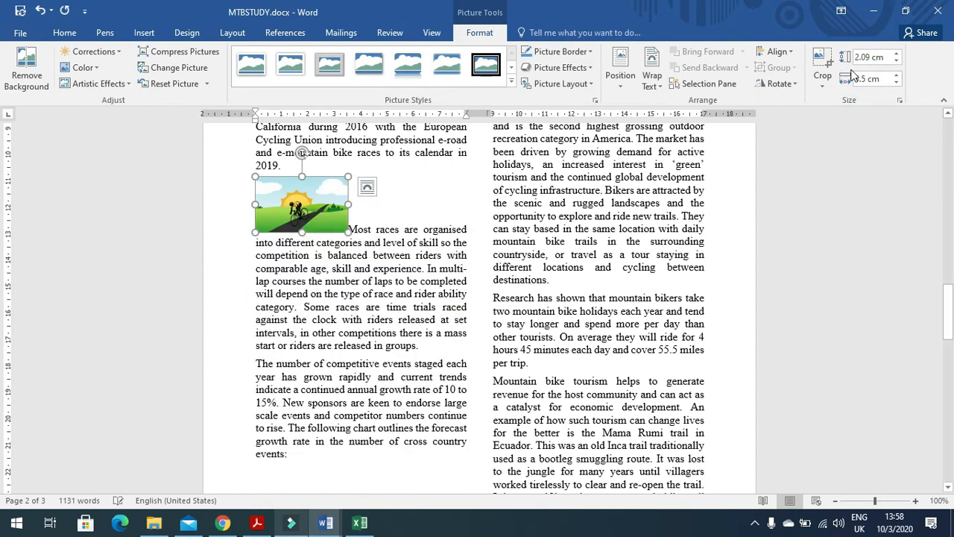
key(alt+Tab)
drag(212, 298, 799, 302)
Step: Give the rider picture Square text wrapping and move it to the paragraph's top-left corner
key(alt+Tab)
click(367, 186)
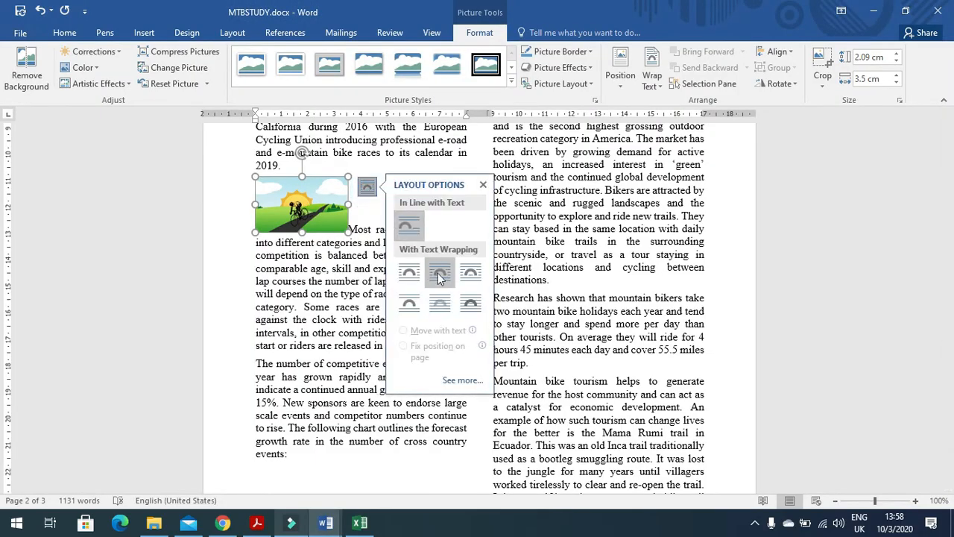
click(408, 272)
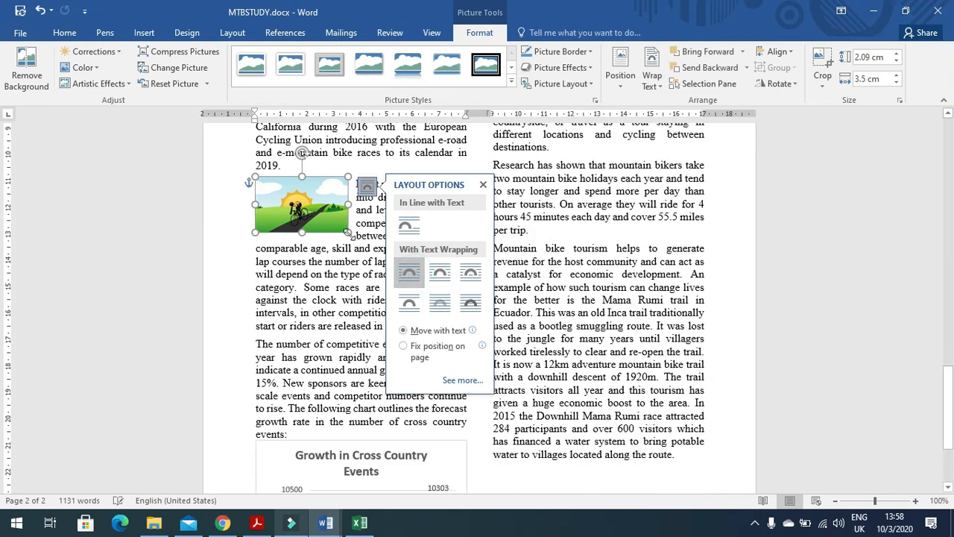
click(324, 203)
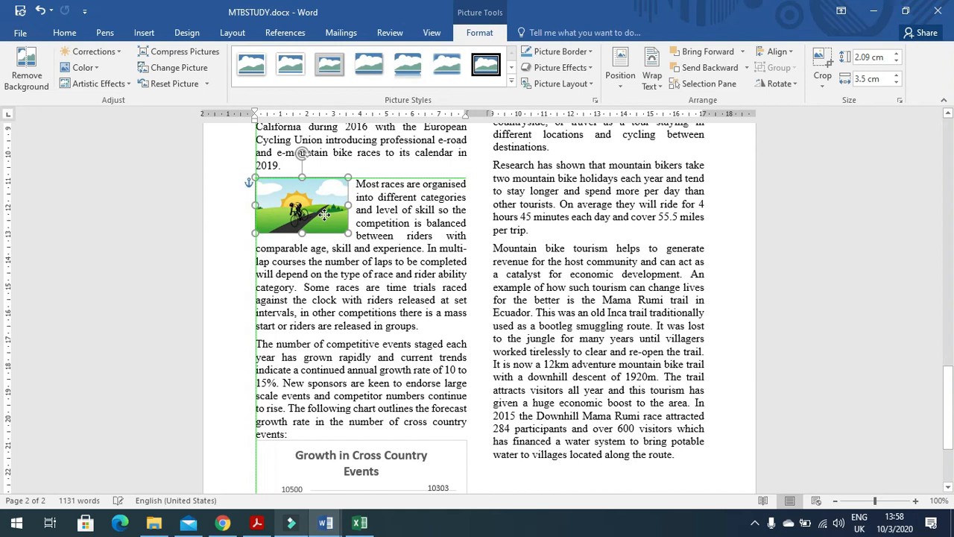
mouse_move(325, 215)
mouse_down()
mouse_move(313, 212)
mouse_move(316, 225)
mouse_move(321, 211)
mouse_up()
click(393, 279)
Step: Scroll the question paper to question 18 and highlight its instruction
key(alt+Tab)
scroll(392, 322, down, 5)
mouse_move(150, 172)
mouse_down()
mouse_move(447, 192)
mouse_move(446, 178)
mouse_move(560, 176)
mouse_move(604, 187)
mouse_move(608, 173)
mouse_up()
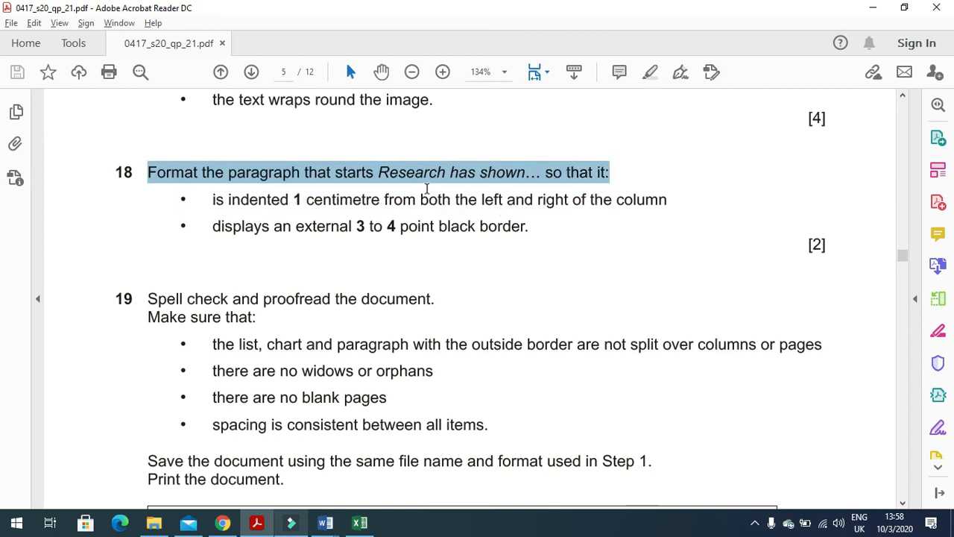
Step: Set the 'Research has shown' paragraph's Before text and After text indents to 1 cm each
key(alt+Tab)
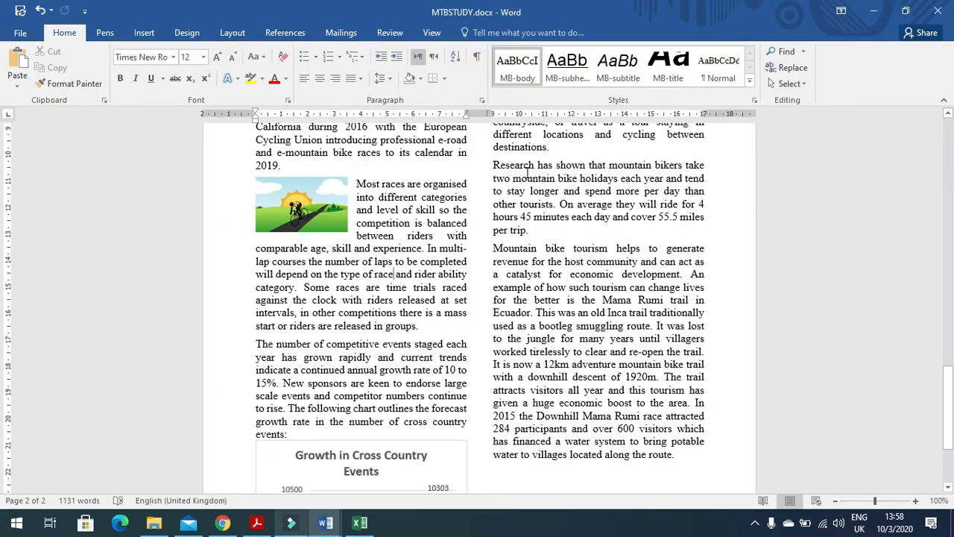
drag(489, 165, 529, 231)
right_click(521, 200)
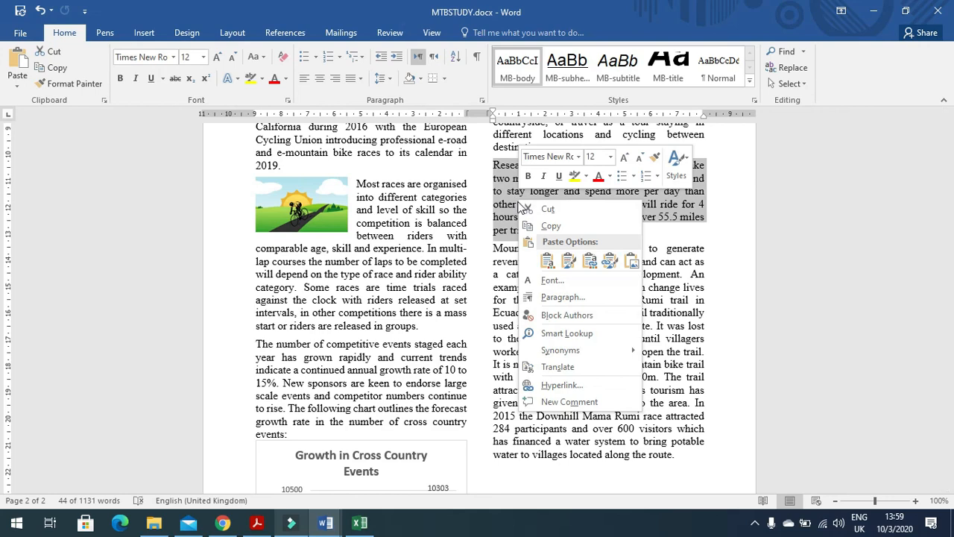
click(561, 296)
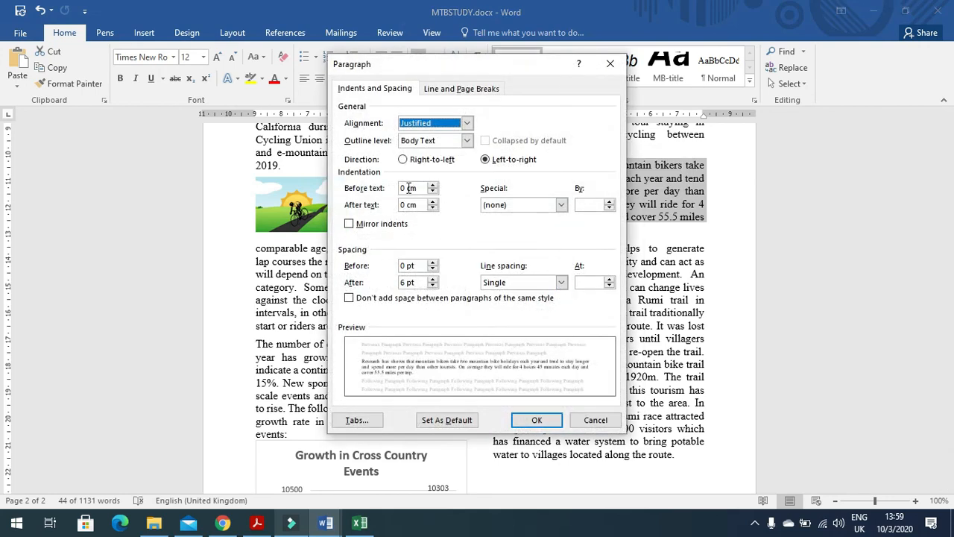
key(alt+Tab)
key(alt+Tab)
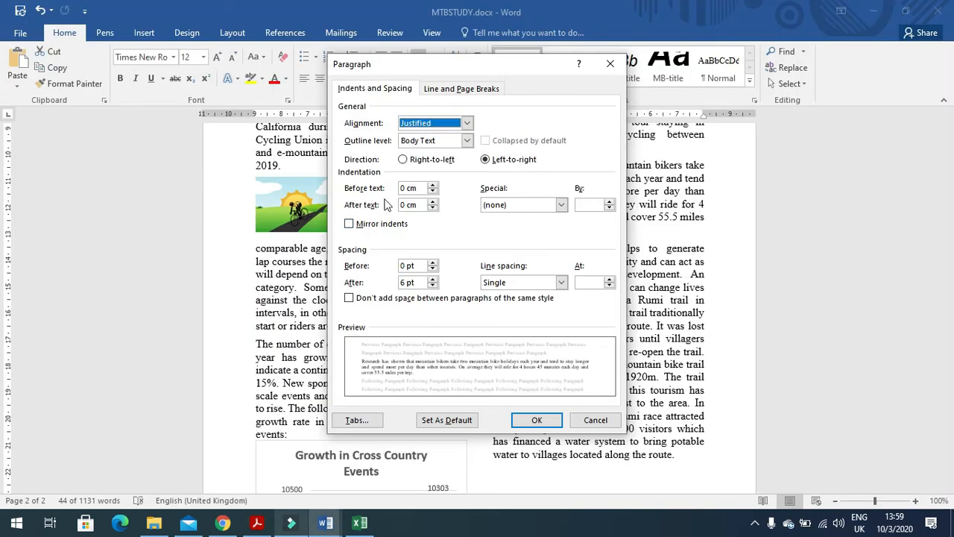
click(402, 189)
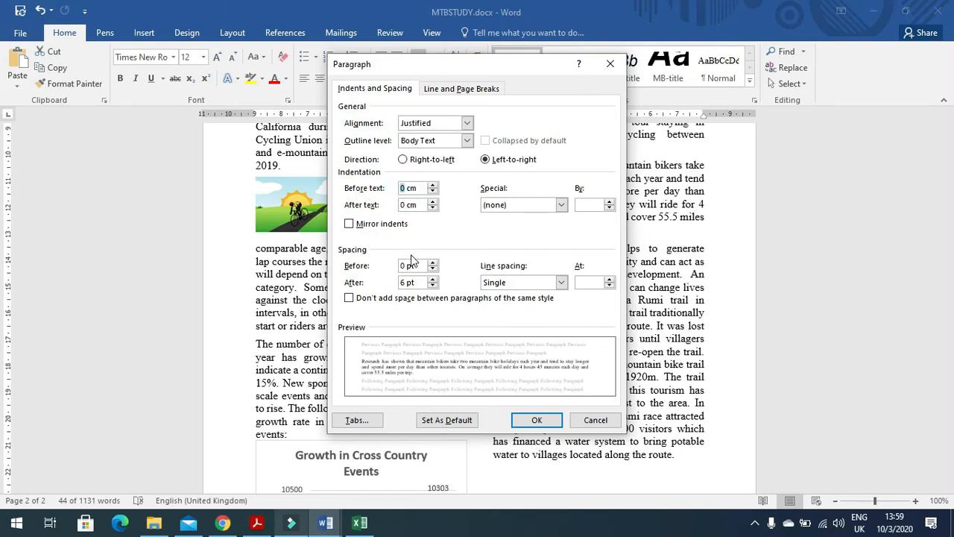
text(1)
double_click(404, 205)
text(1)
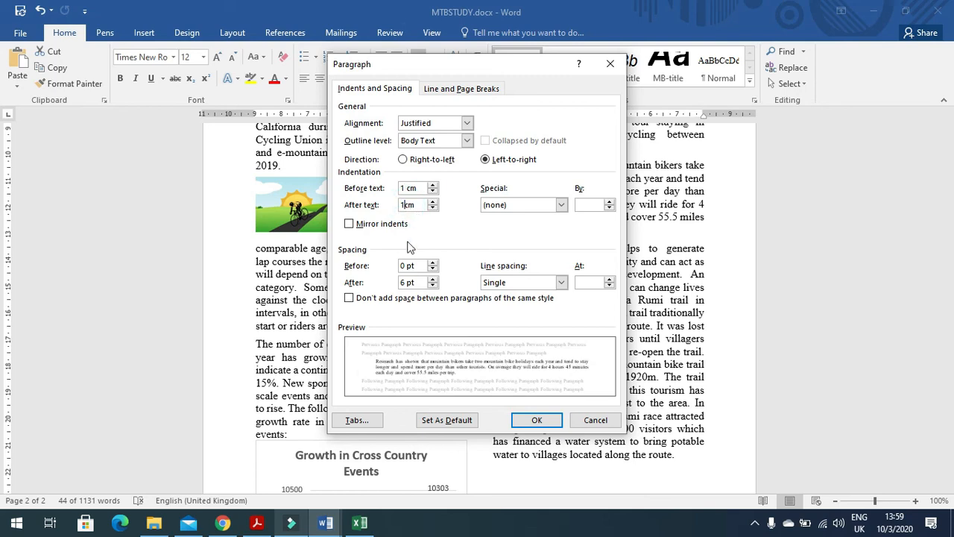
click(540, 419)
key(alt+Tab)
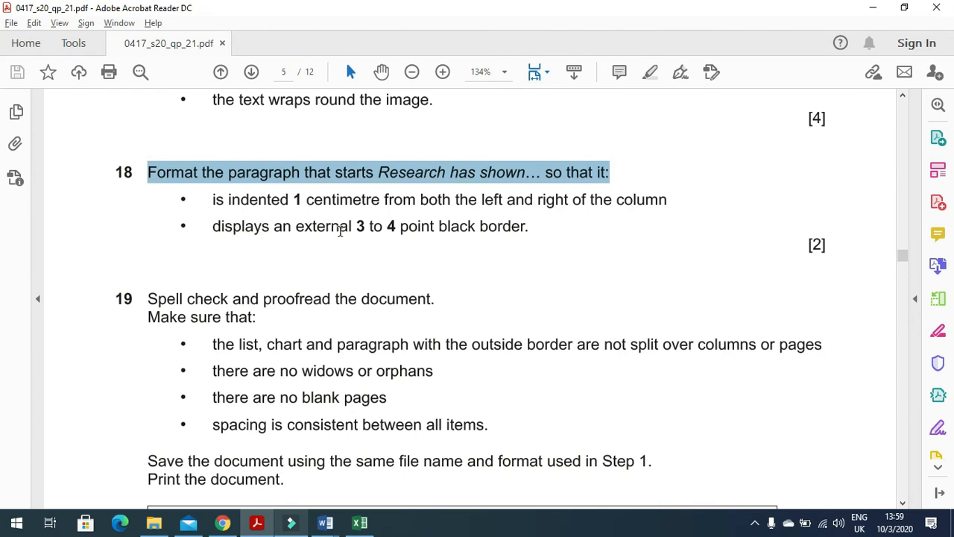
key(alt+Tab)
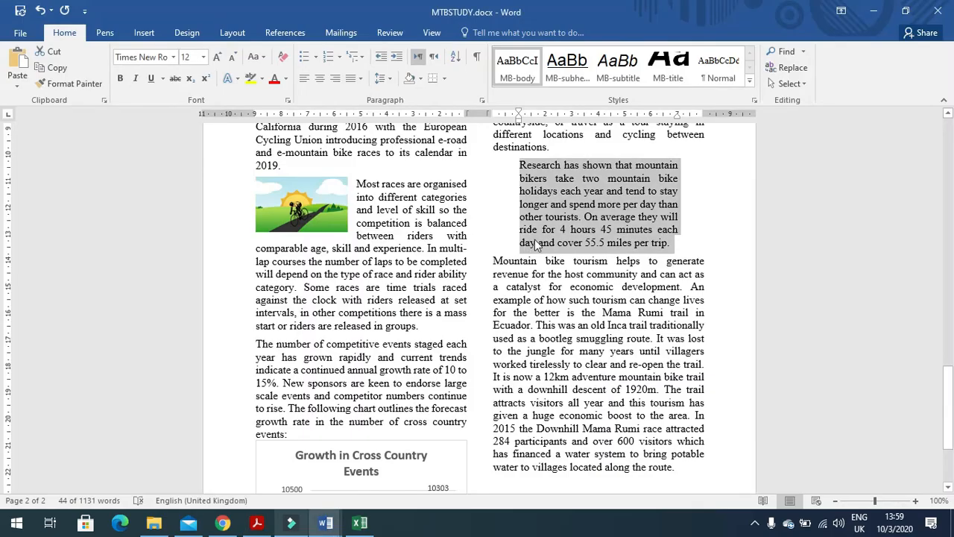
Step: Apply a Box border with 3 pt line width through Borders and Shading
click(421, 78)
click(440, 78)
click(481, 351)
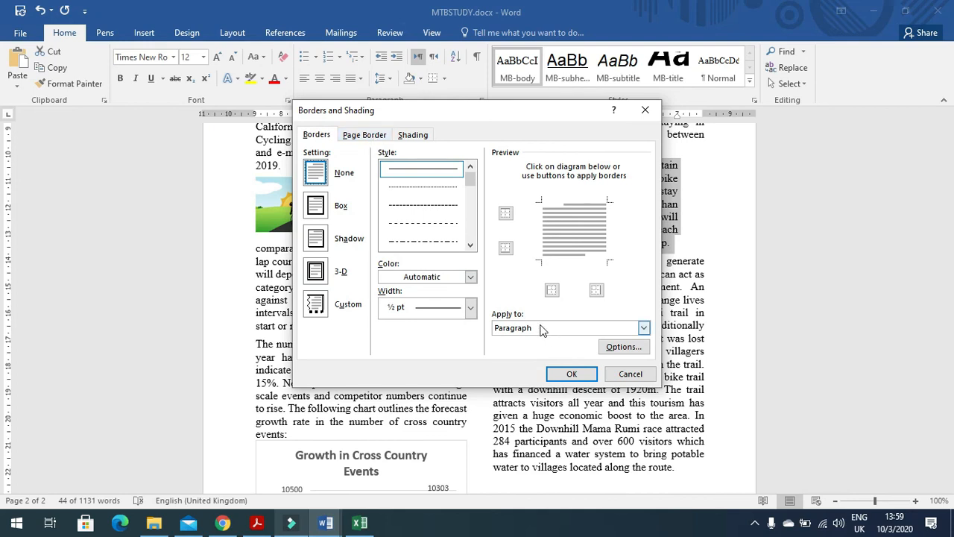
click(315, 210)
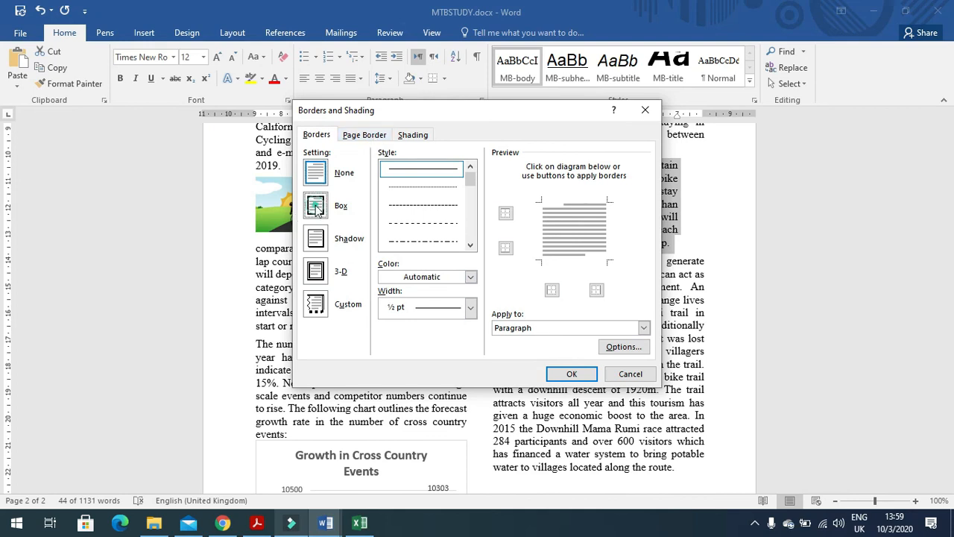
click(470, 312)
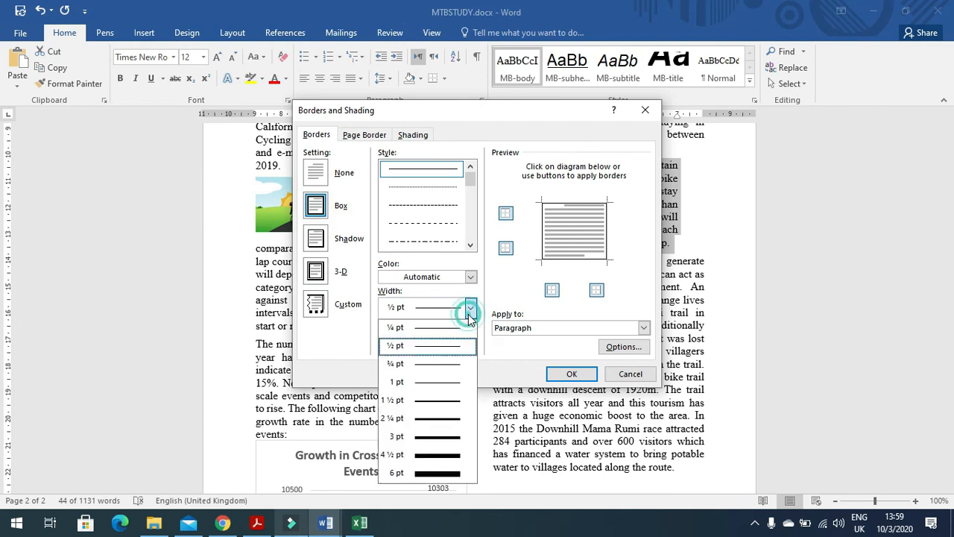
click(450, 437)
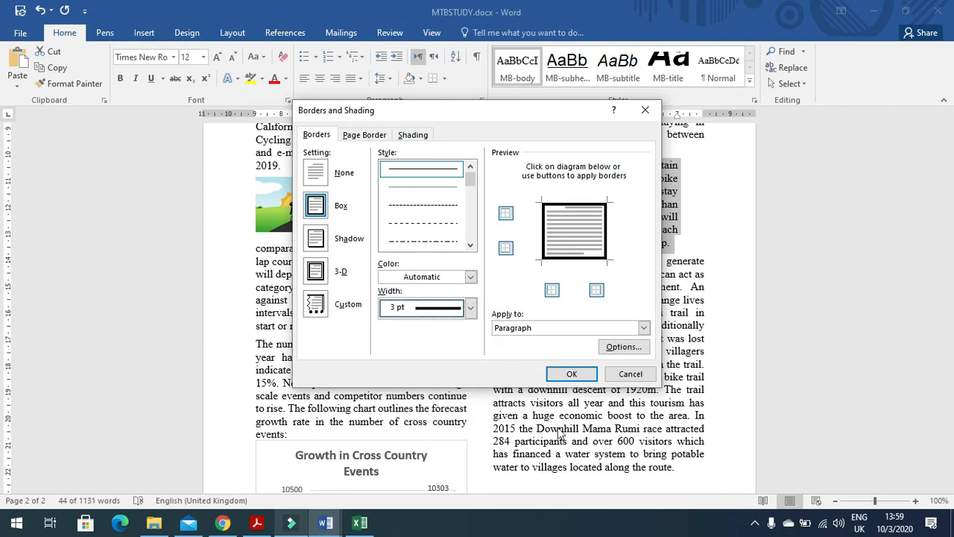
click(571, 374)
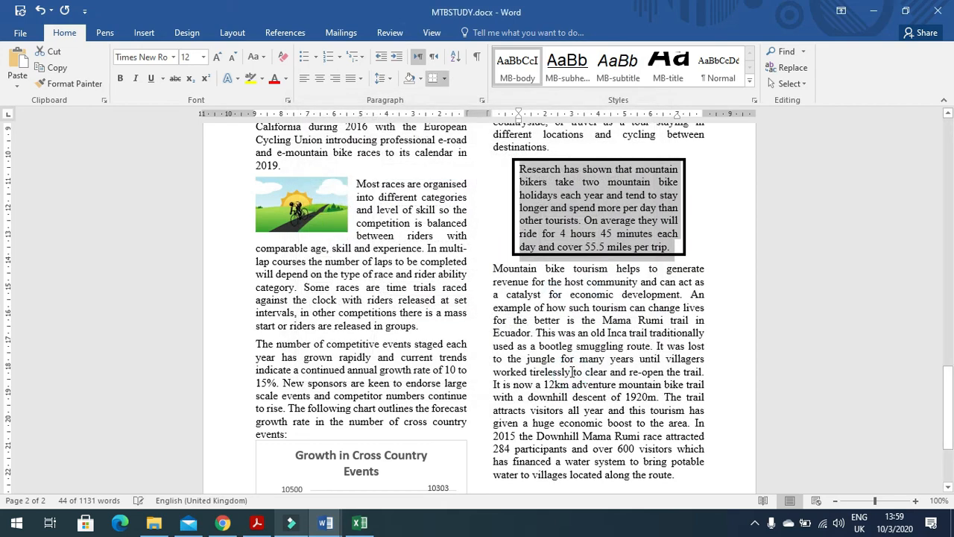
key(alt+Tab)
scroll(339, 363, down, 1)
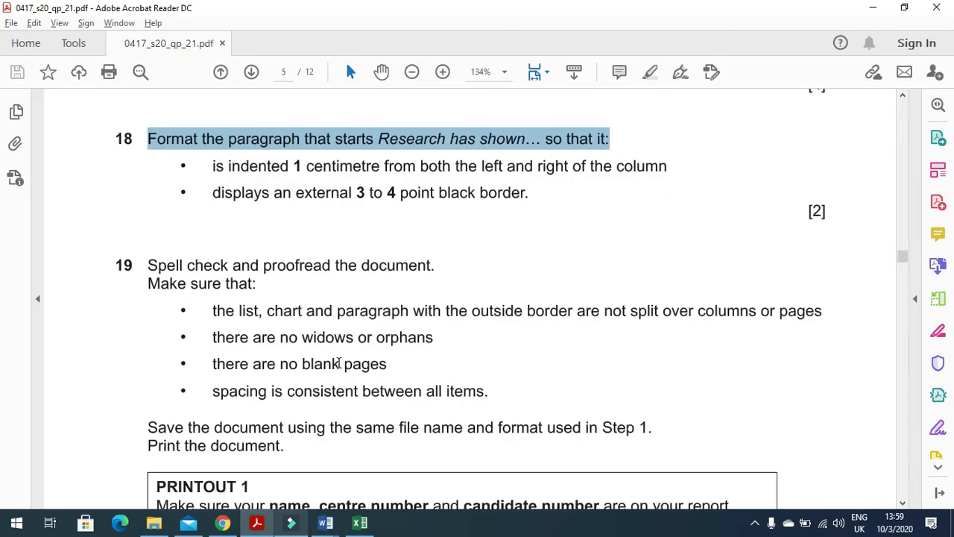
Step: Read question 19's spell-check task in the PDF and bring MTBSTUDY.docx back to the front
scroll(340, 364, down, 2)
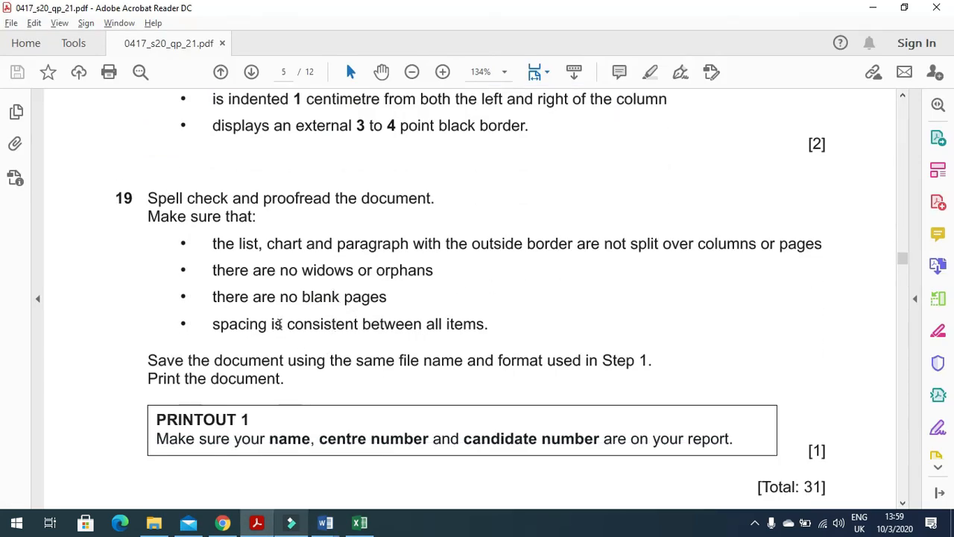
drag(147, 200, 403, 231)
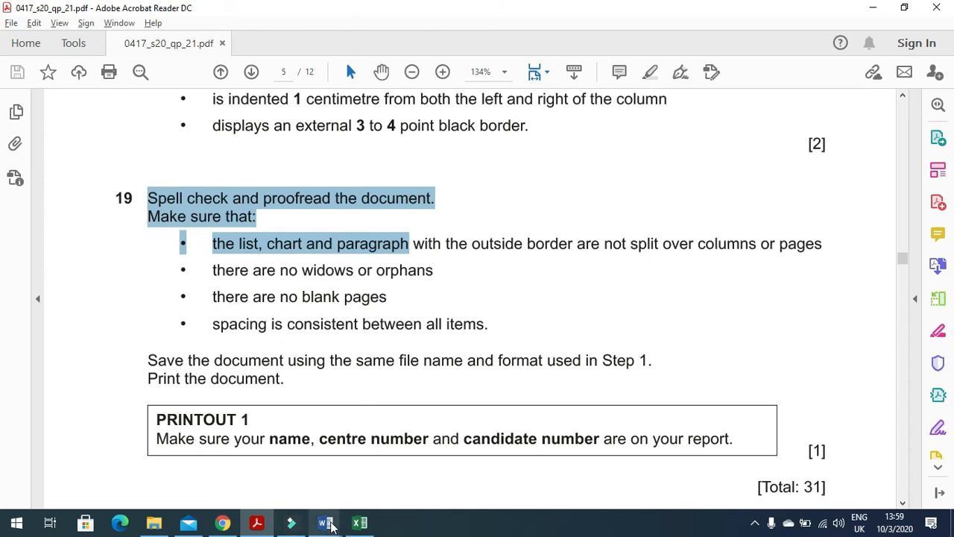
mouse_move(325, 522)
click(373, 471)
Step: Deselect the bordered paragraph and start the spelling and grammar check with F7
scroll(428, 425, up, 3)
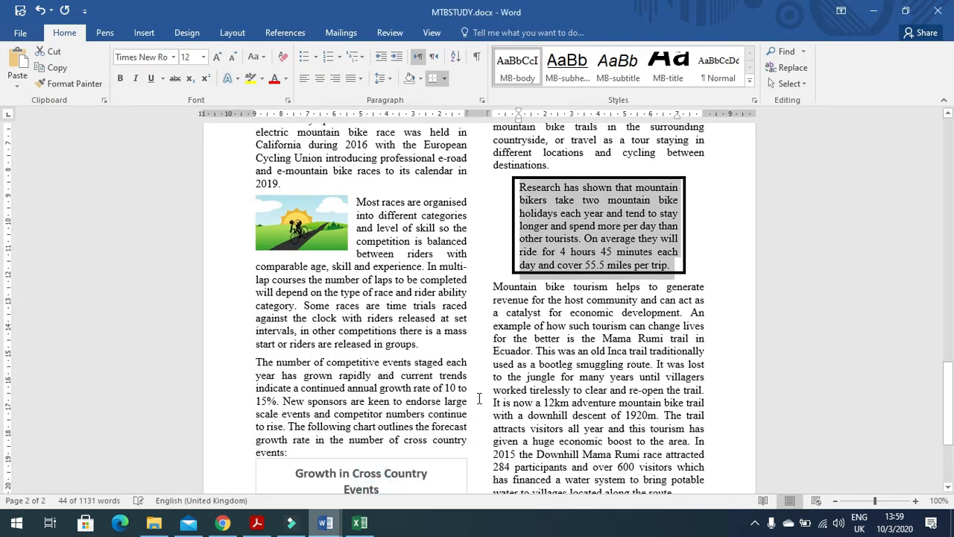
click(445, 388)
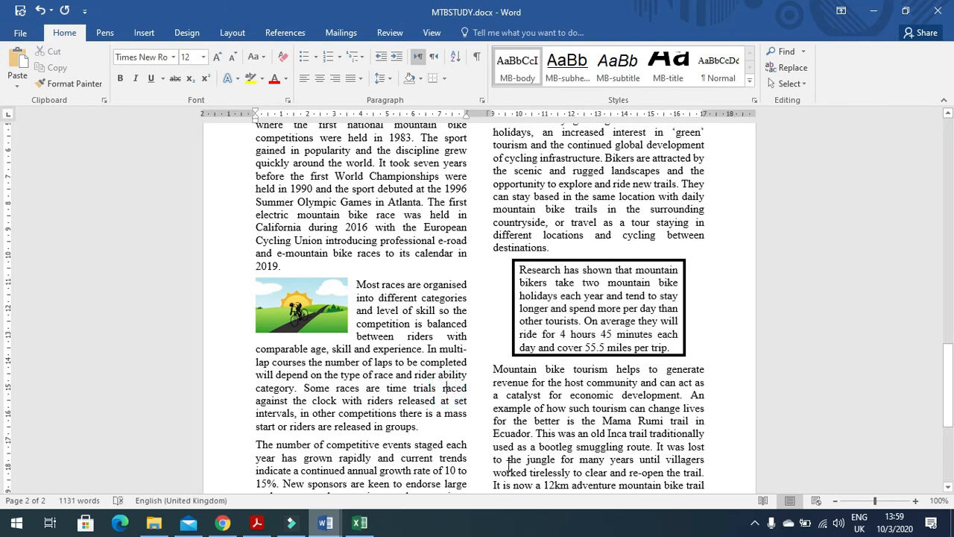
key(F7)
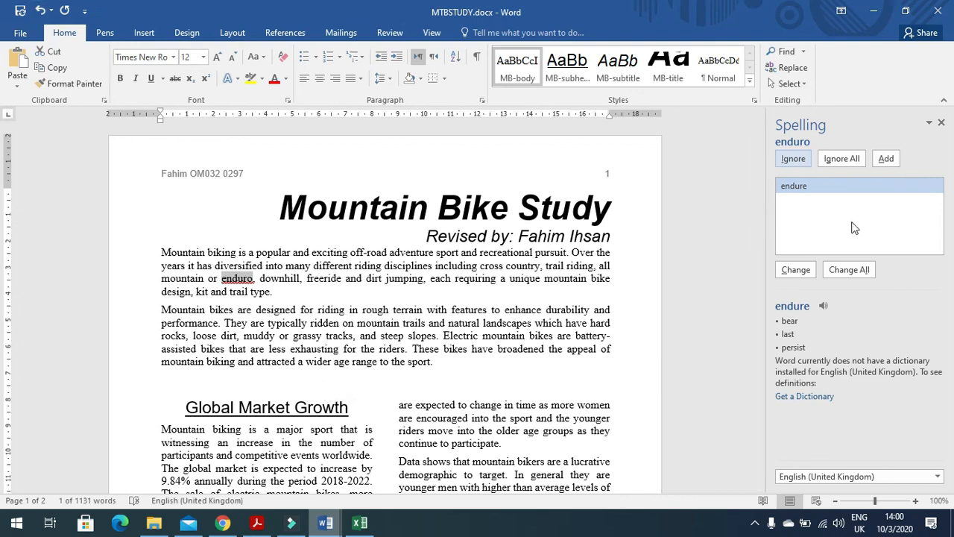
Step: Change 'enduro' to 'endure', close the grammar pane, and scroll through both pages to proofread
click(808, 276)
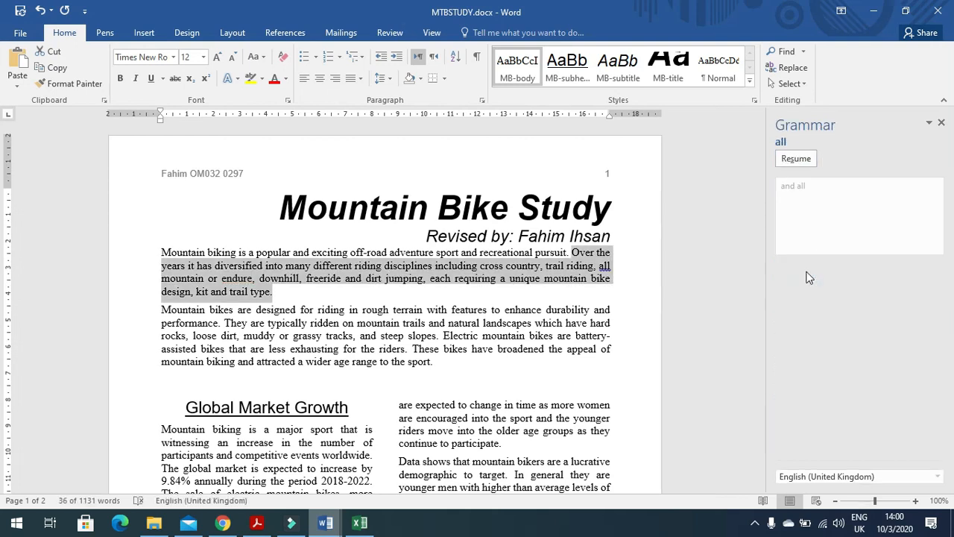
click(941, 124)
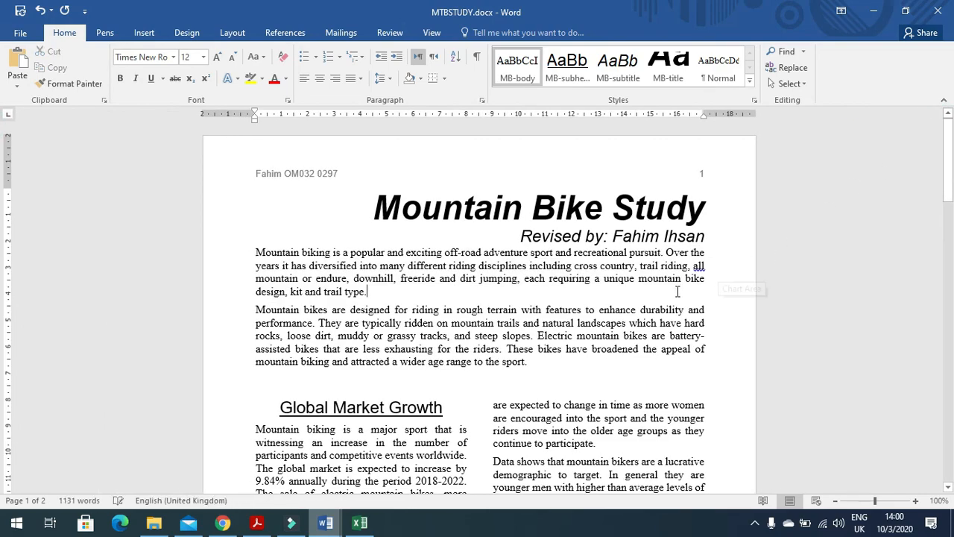
scroll(535, 309, down, 15)
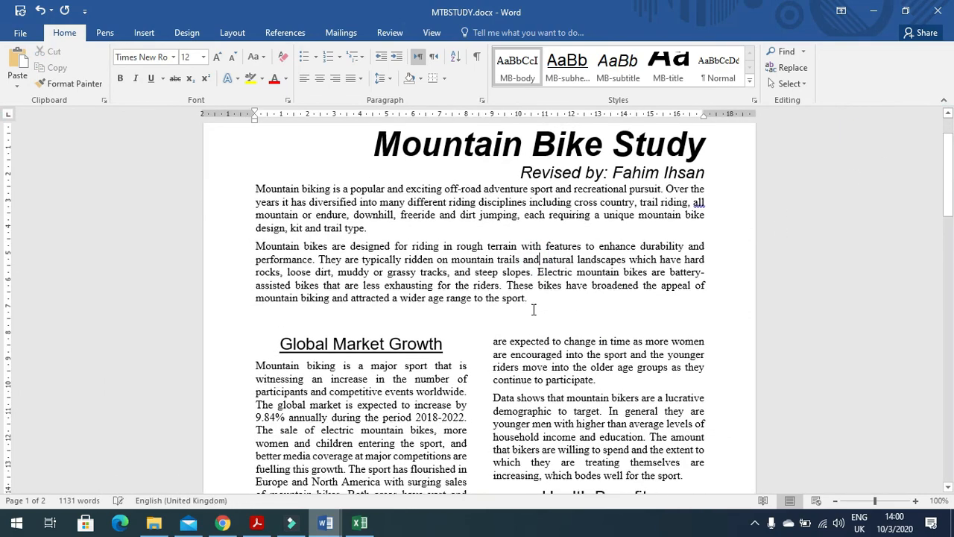
scroll(530, 305, down, 15)
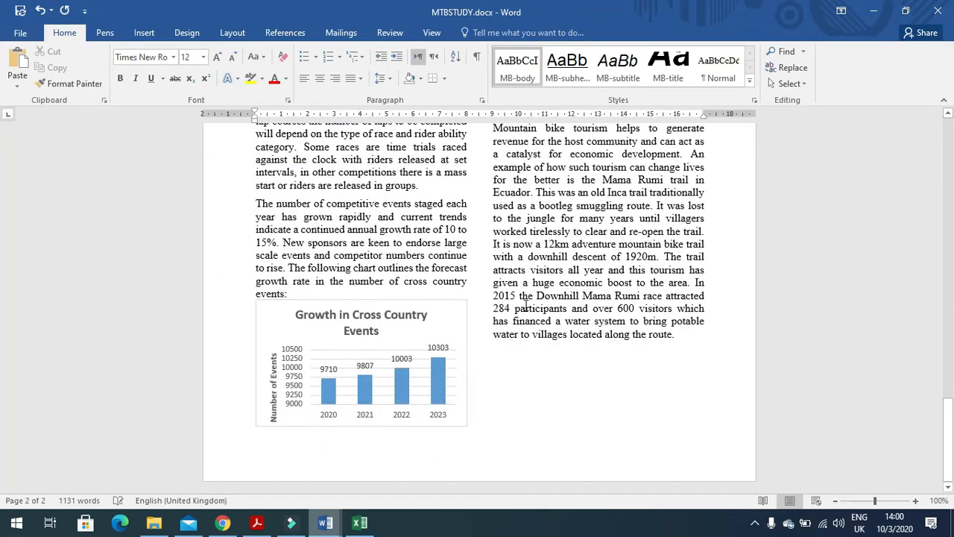
scroll(520, 295, up, 12)
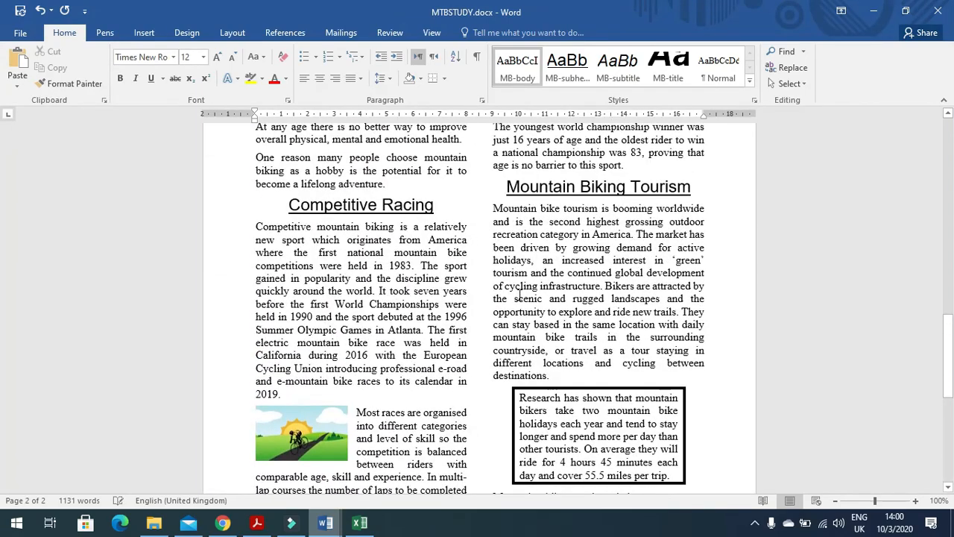
scroll(519, 295, up, 8)
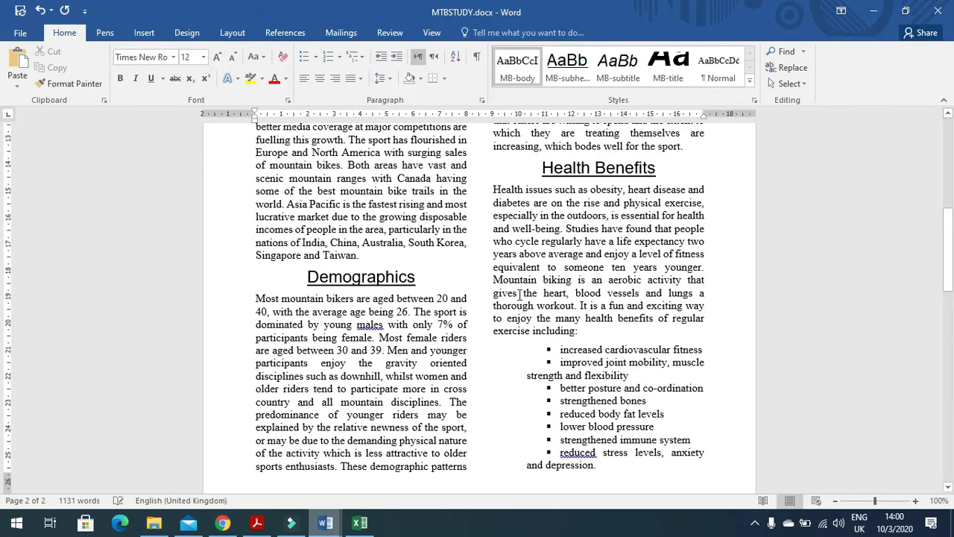
scroll(519, 296, up, 6)
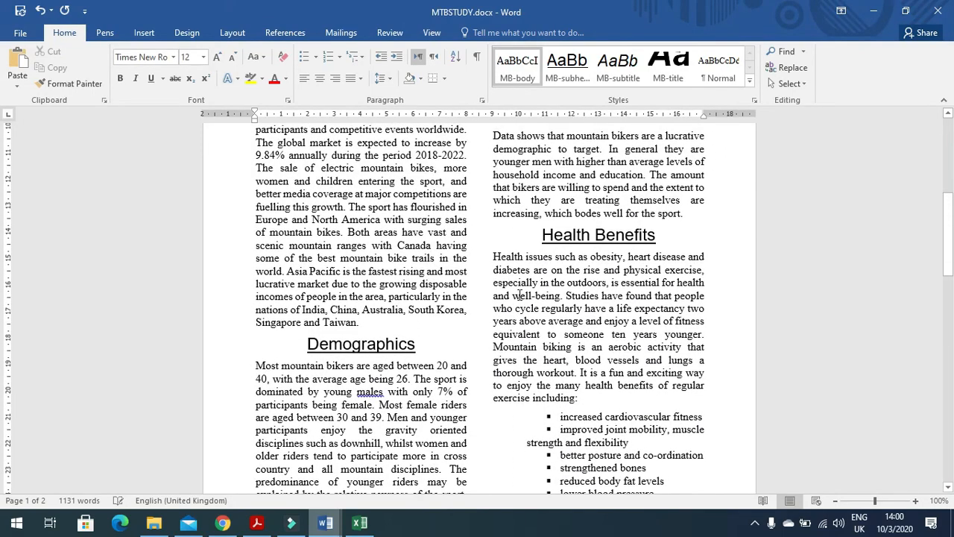